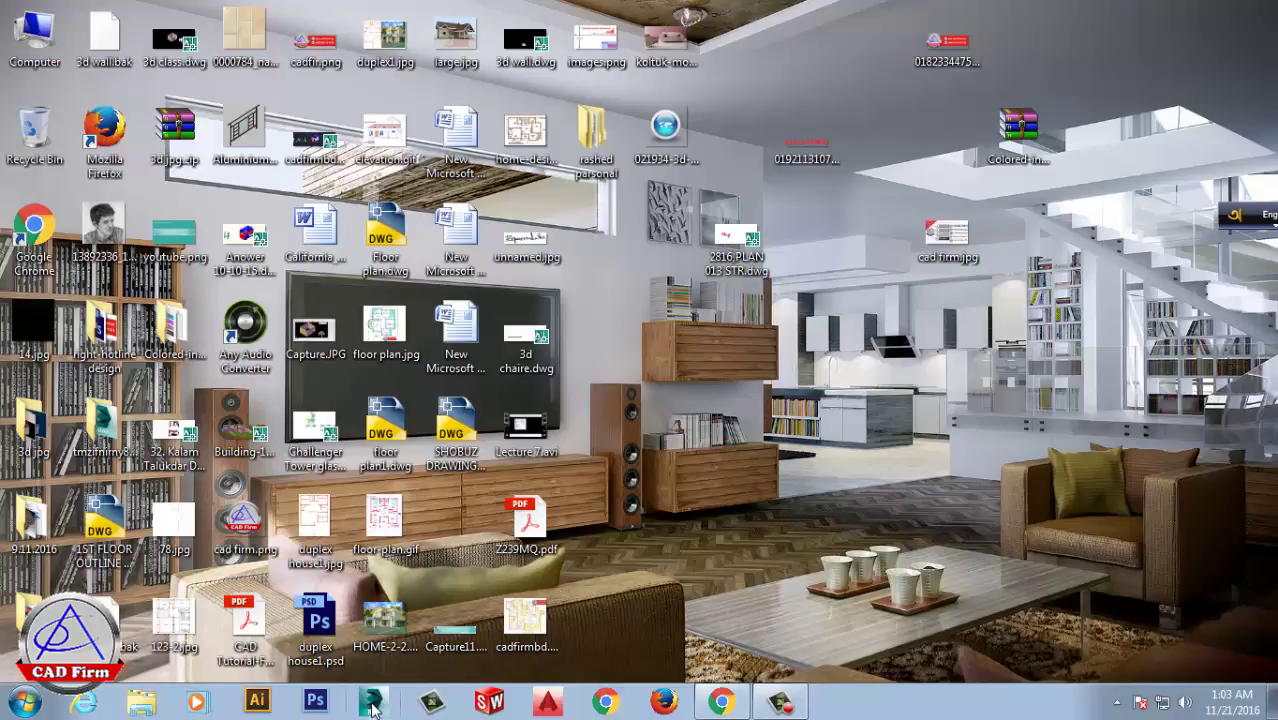
Launch 3ds Max 2014 from its taskbar icon
left_click(372, 706)
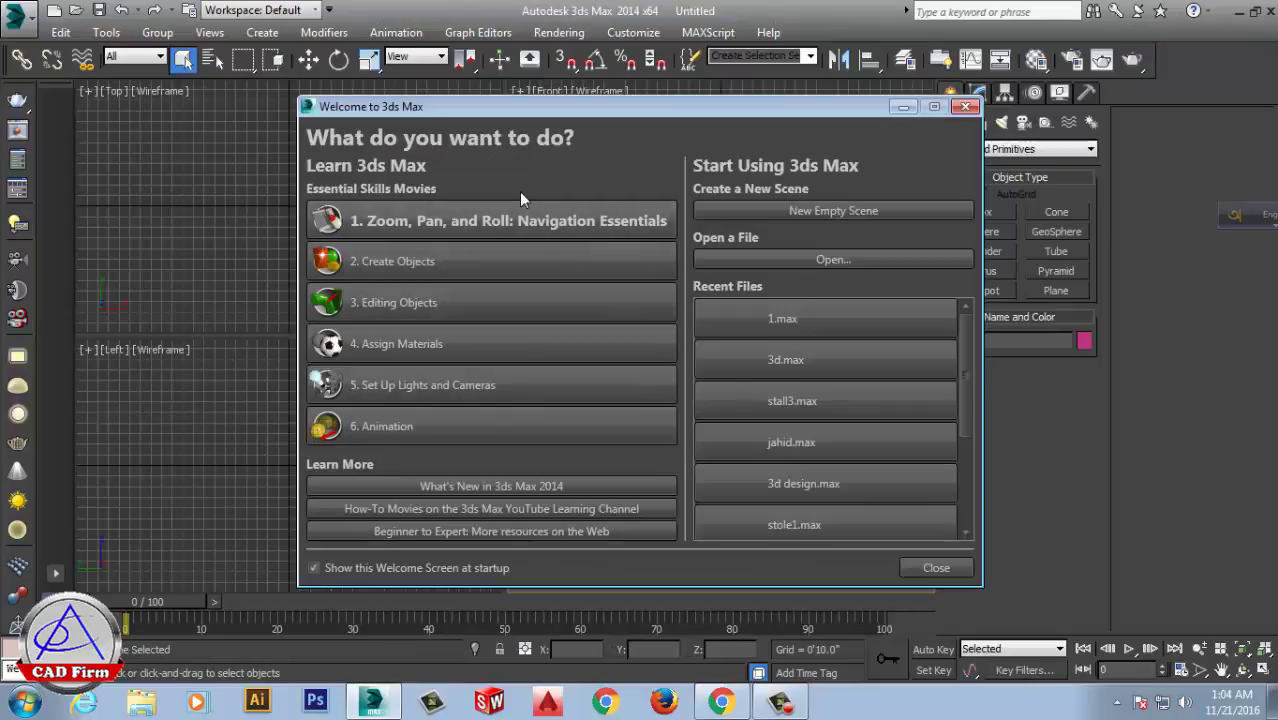
Move the Welcome to 3ds Max window slightly left and close it
left_click_drag(622, 104, 589, 101)
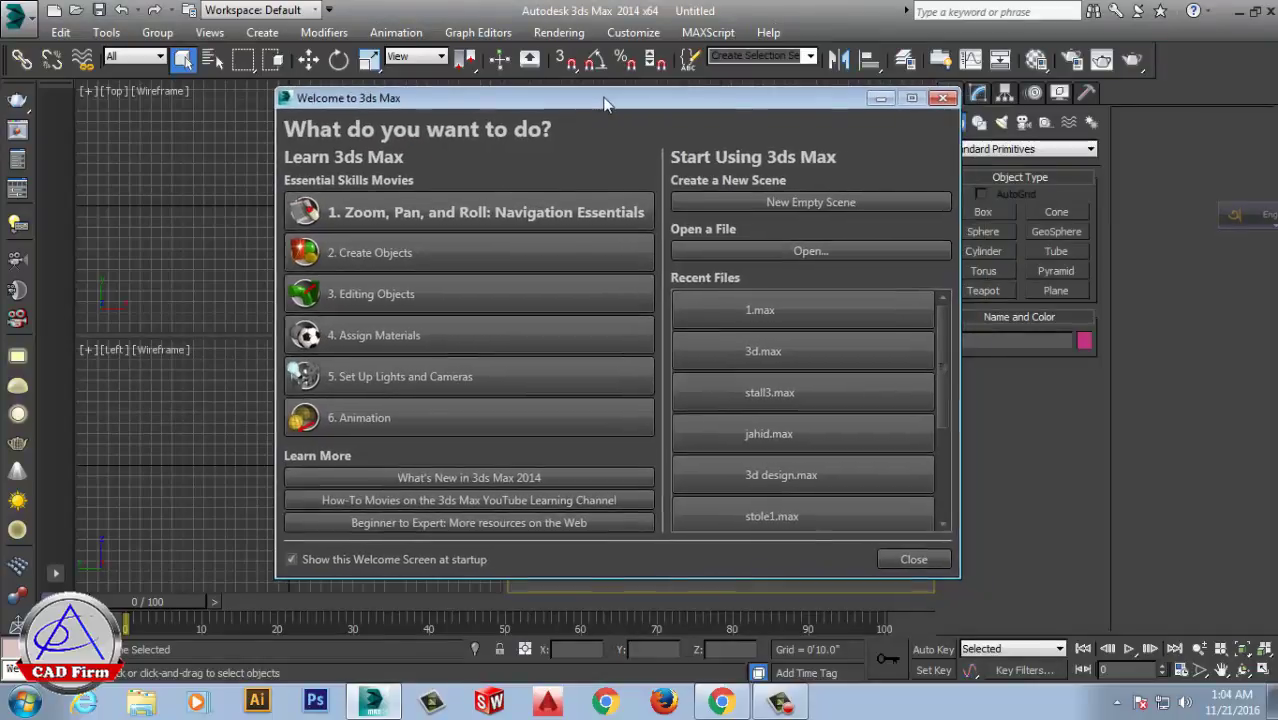
left_click(932, 105)
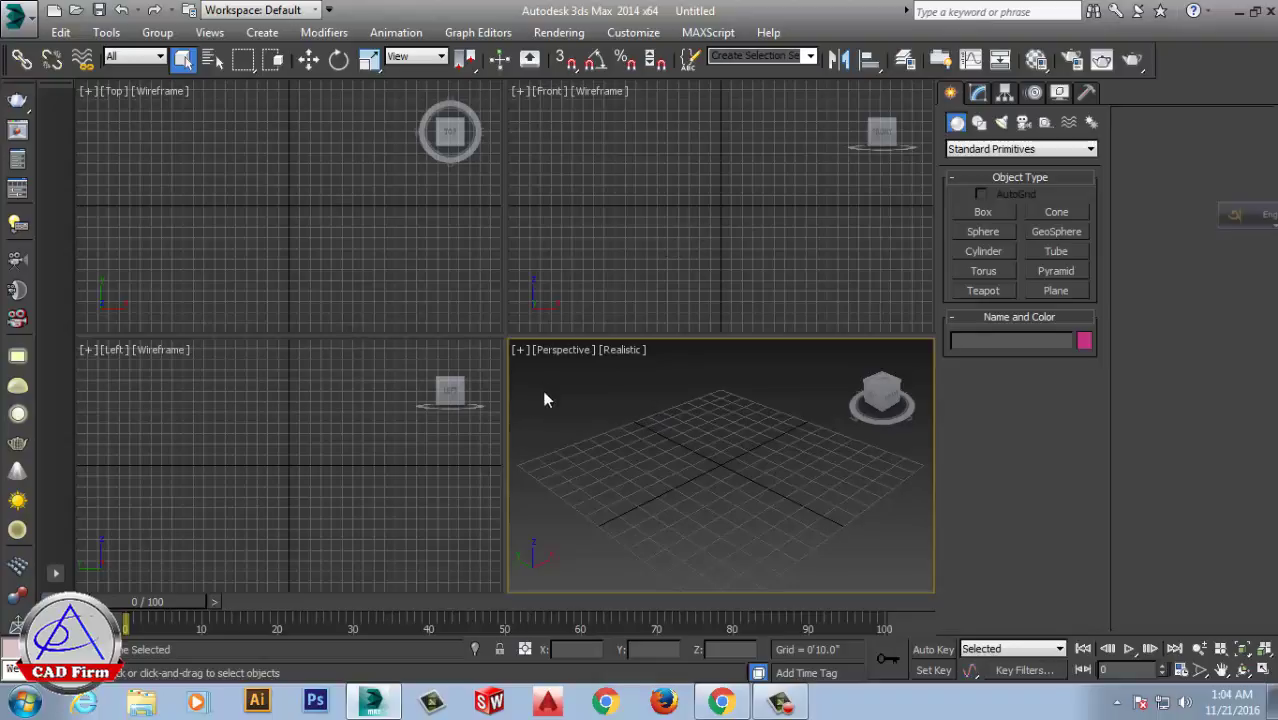
left_click(359, 461)
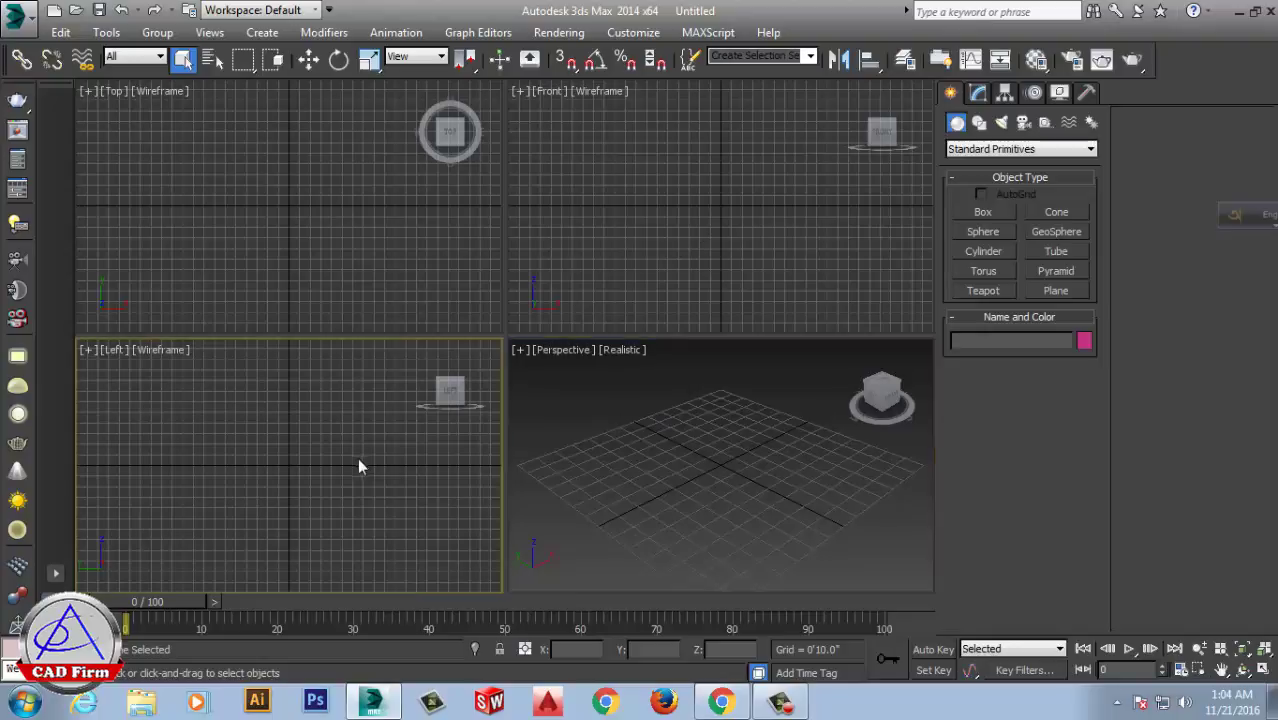
left_click(382, 276)
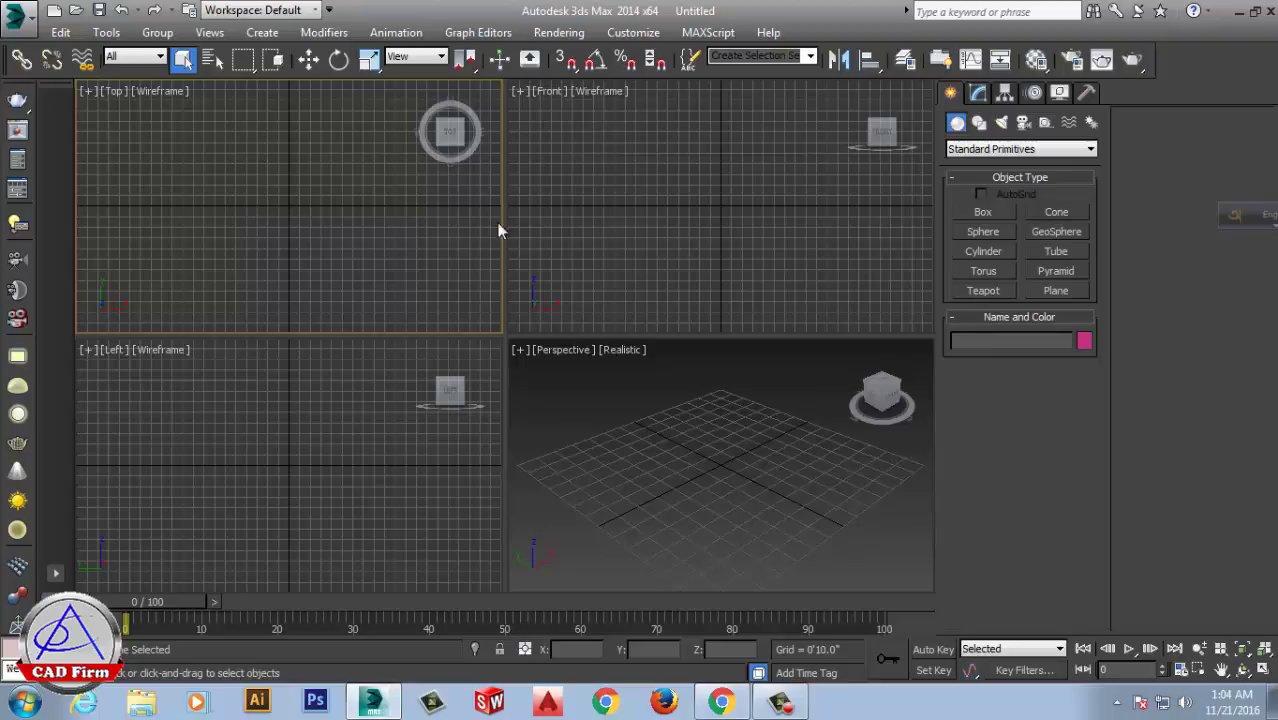
left_click(727, 207)
left_click(334, 452)
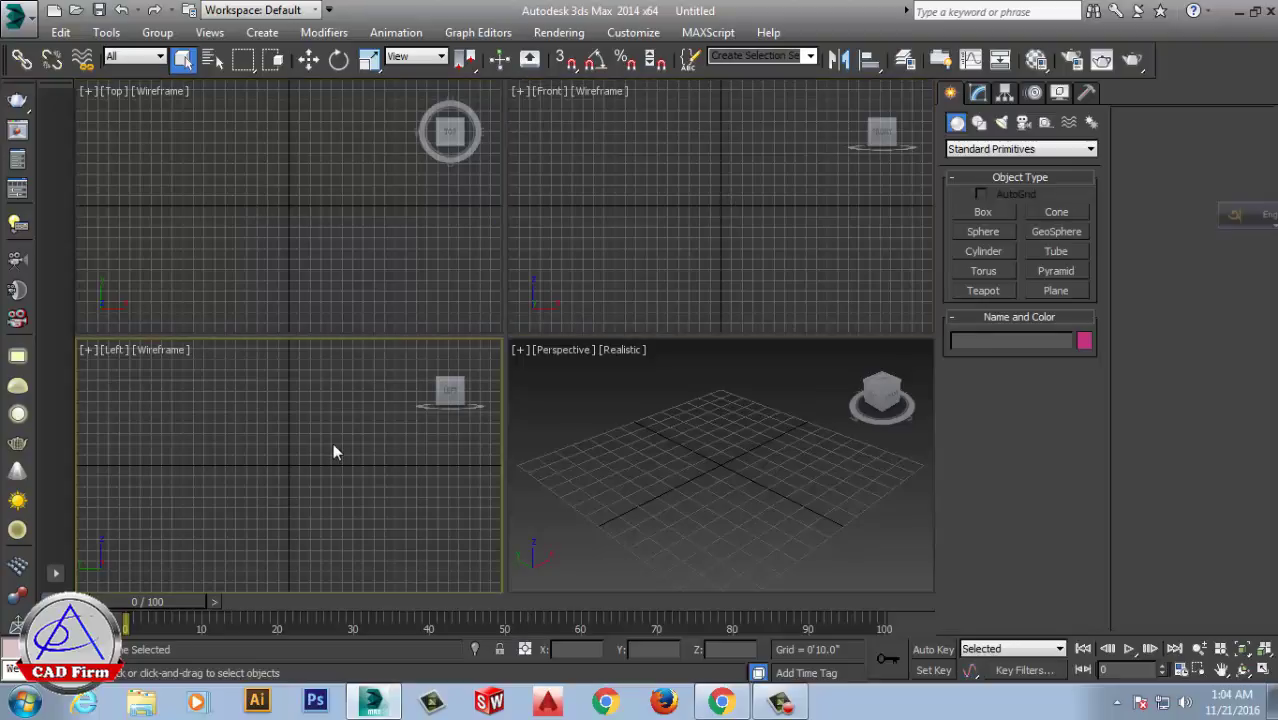
left_click(805, 494)
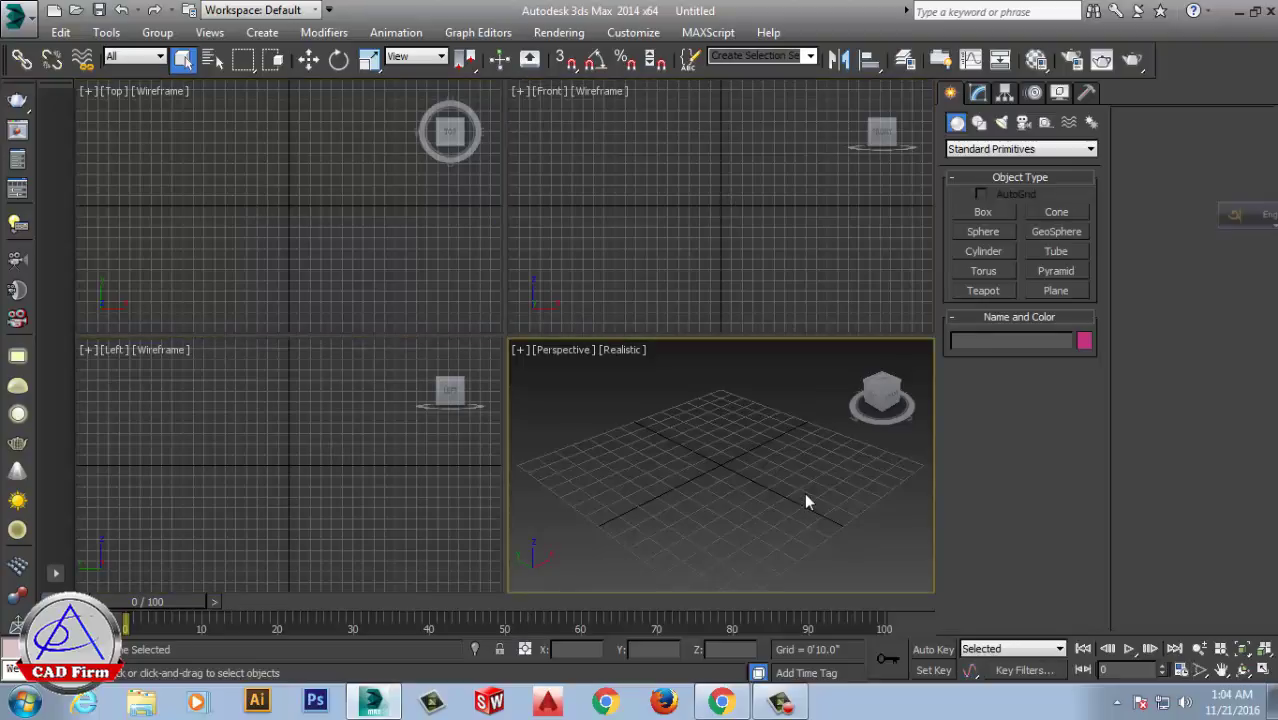
left_click(295, 230)
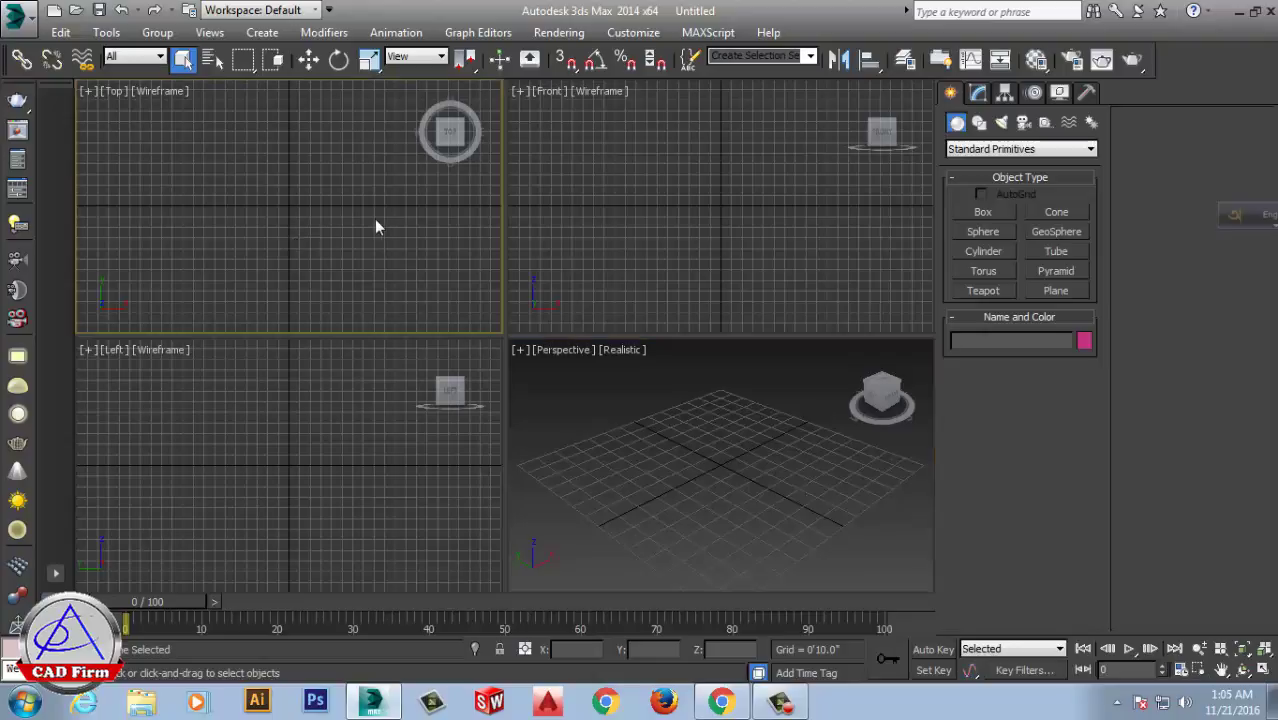
left_click(714, 198)
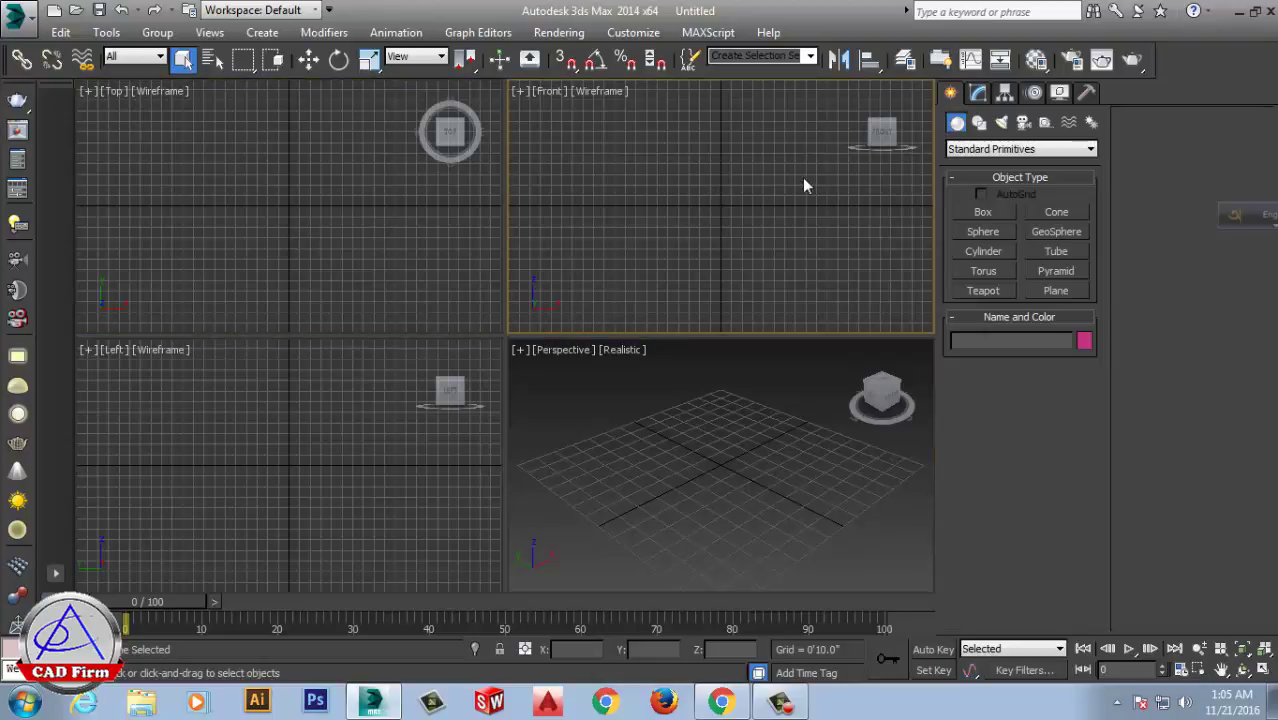
left_click(345, 444)
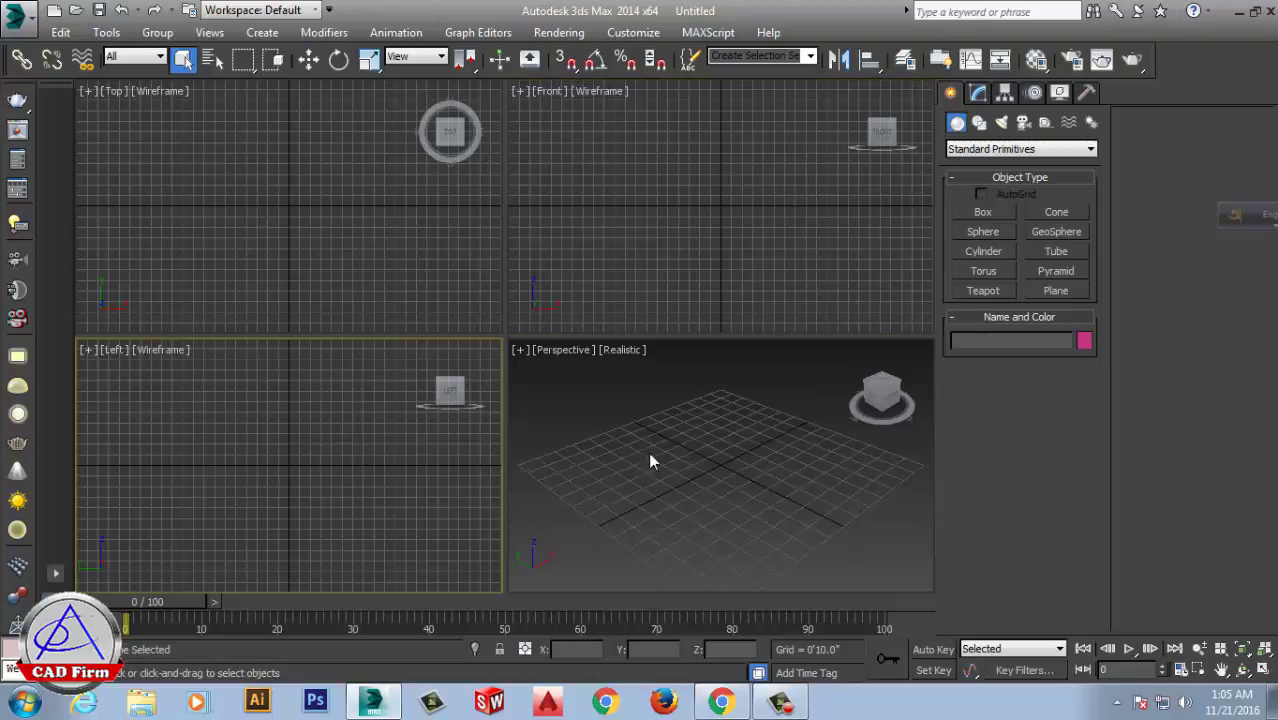
middle_click_drag(806, 488, 811, 468, "alt")
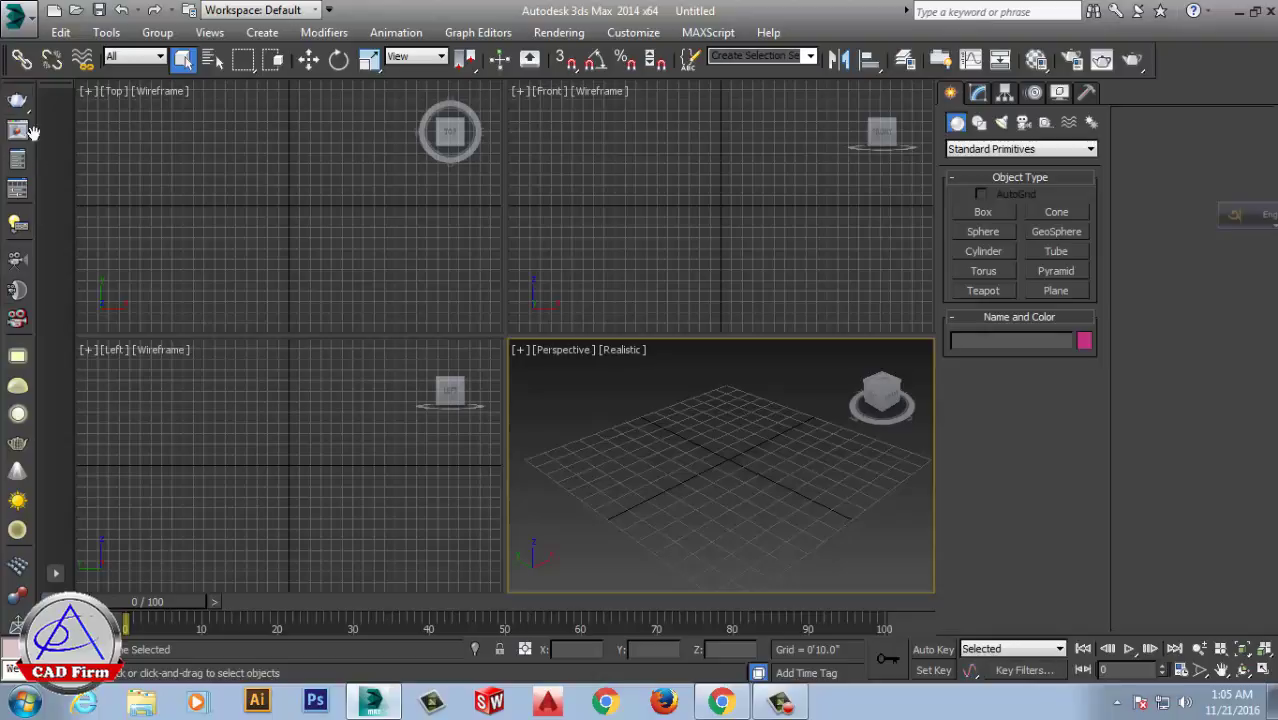
Undock the V-Ray toolbar from the left edge into a floating window and close it
left_click_drag(17, 90, 234, 135)
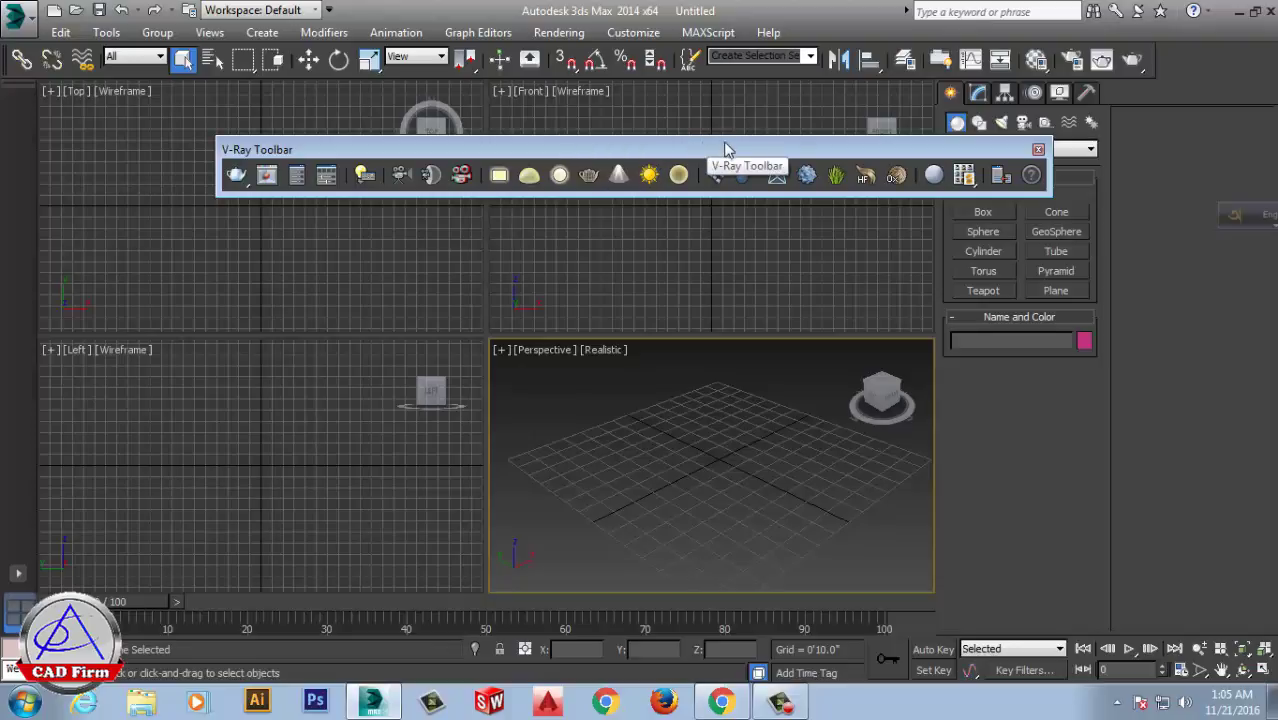
left_click_drag(726, 149, 563, 195)
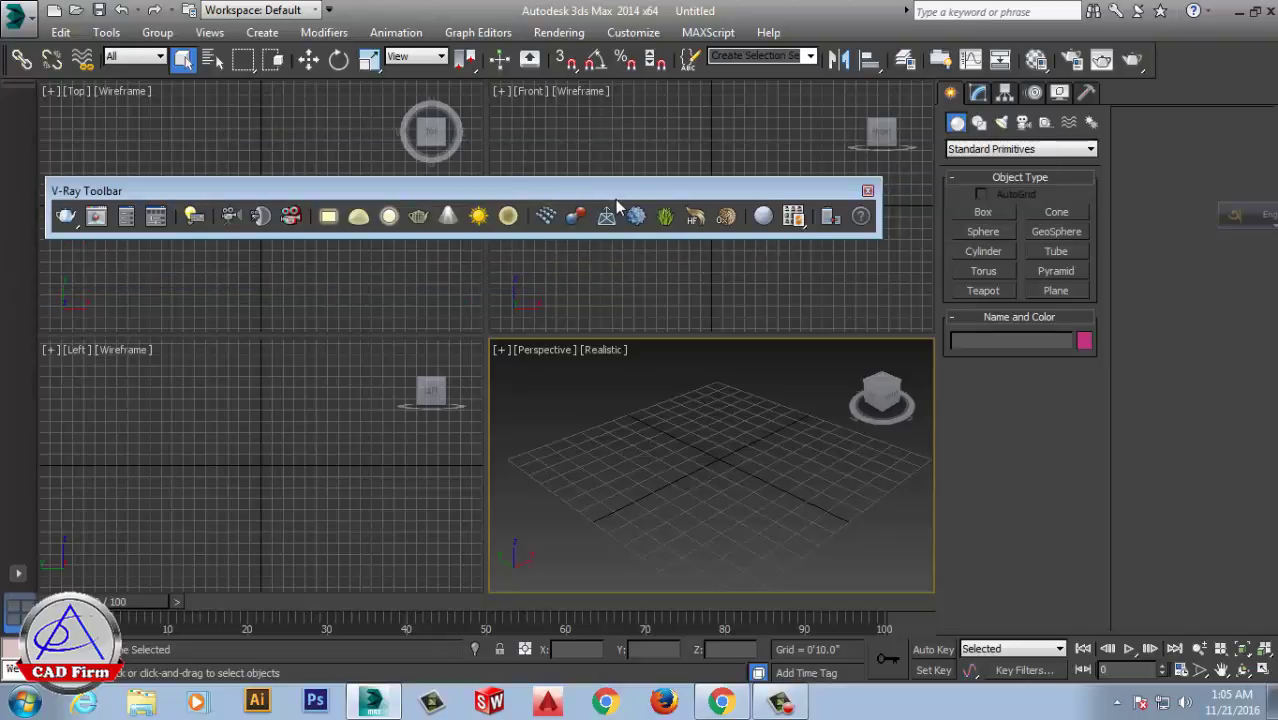
left_click(866, 191)
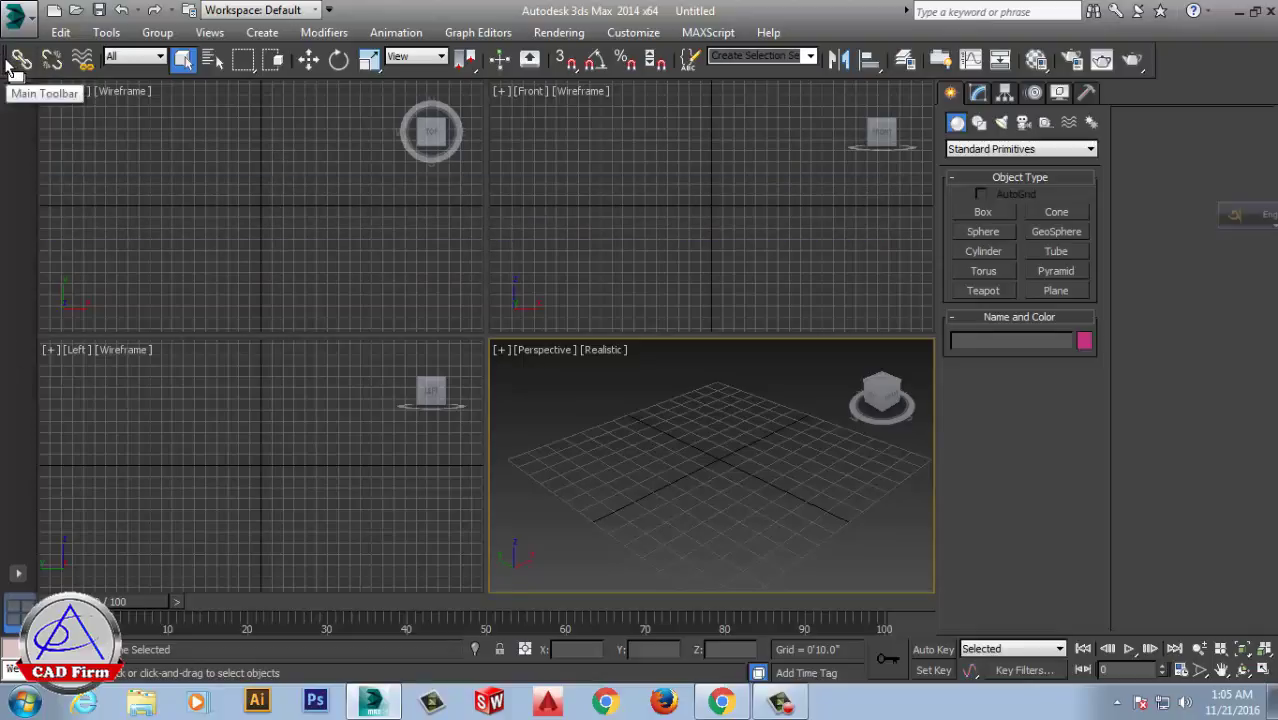
left_click_drag(6, 72, 150, 135)
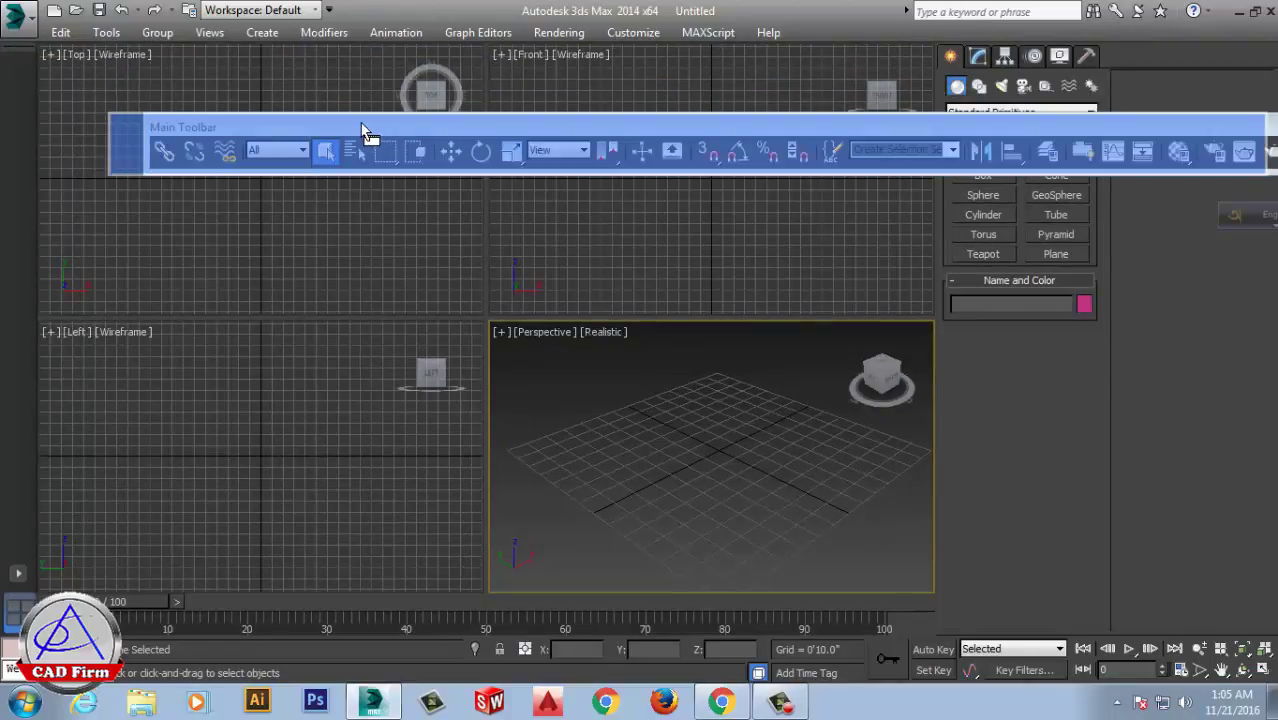
left_click_drag(354, 127, 297, 128)
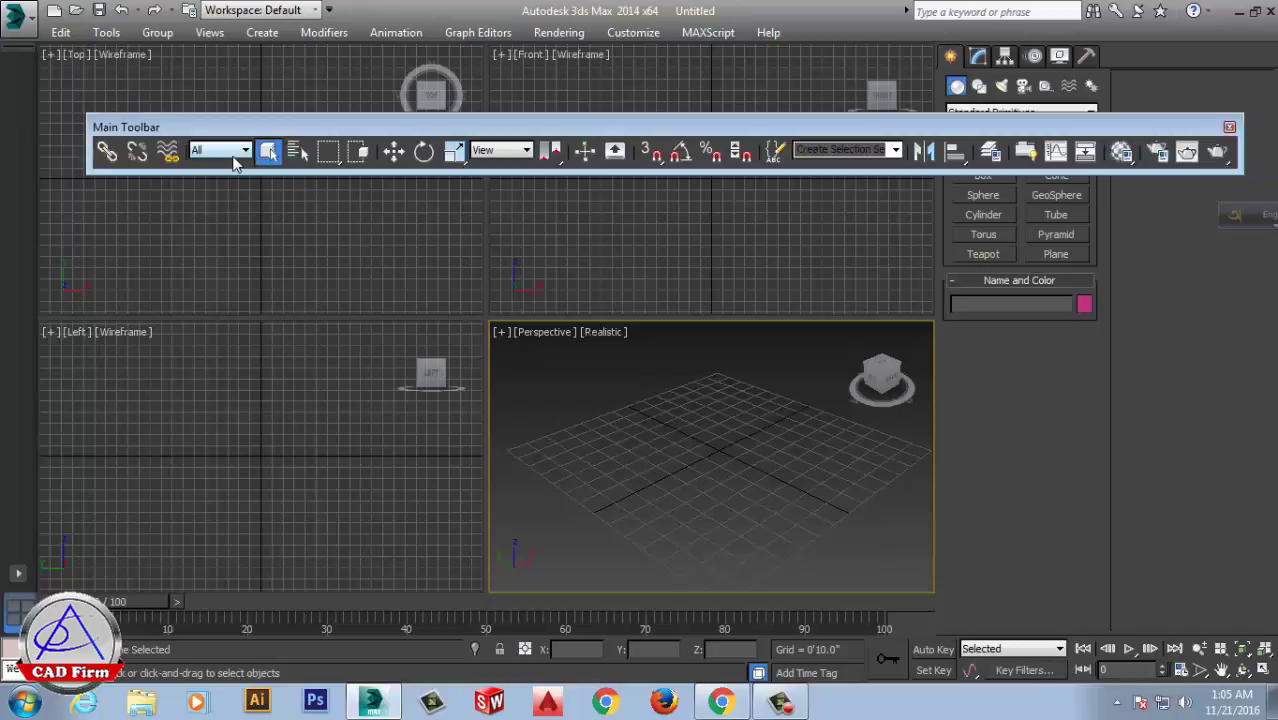
left_click(236, 160)
left_click(233, 163)
left_click(490, 155)
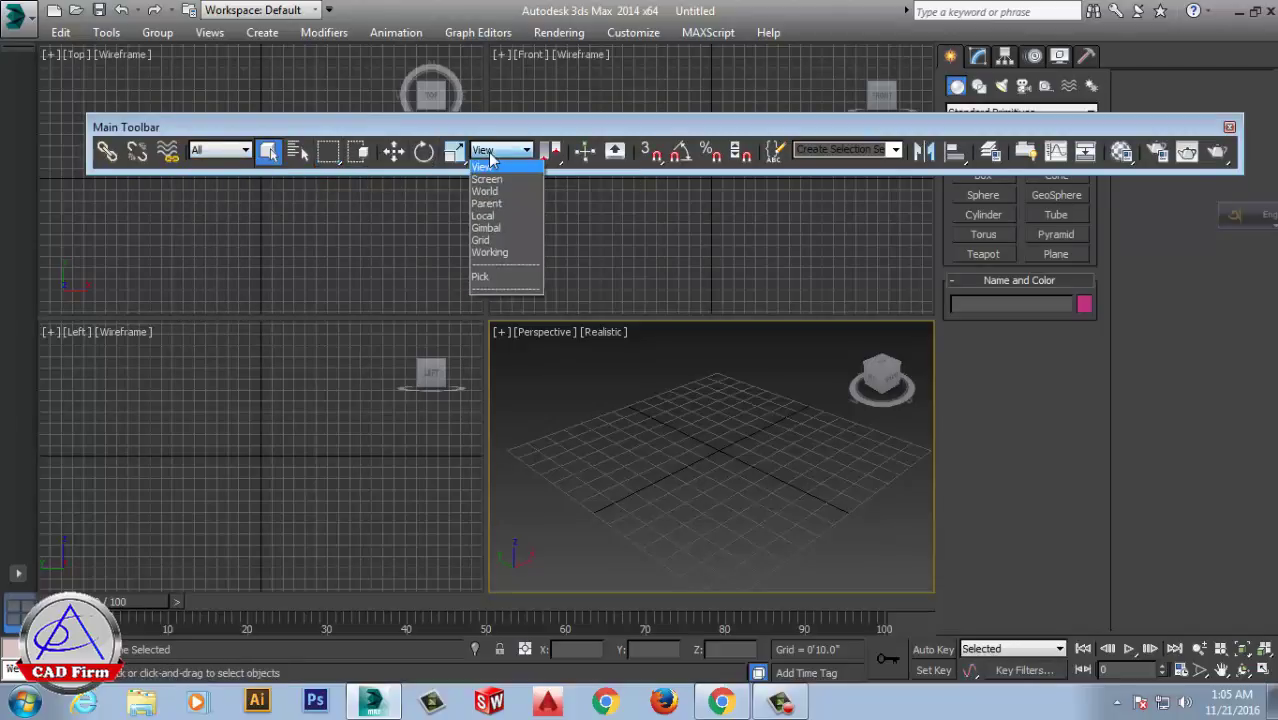
left_click(491, 158)
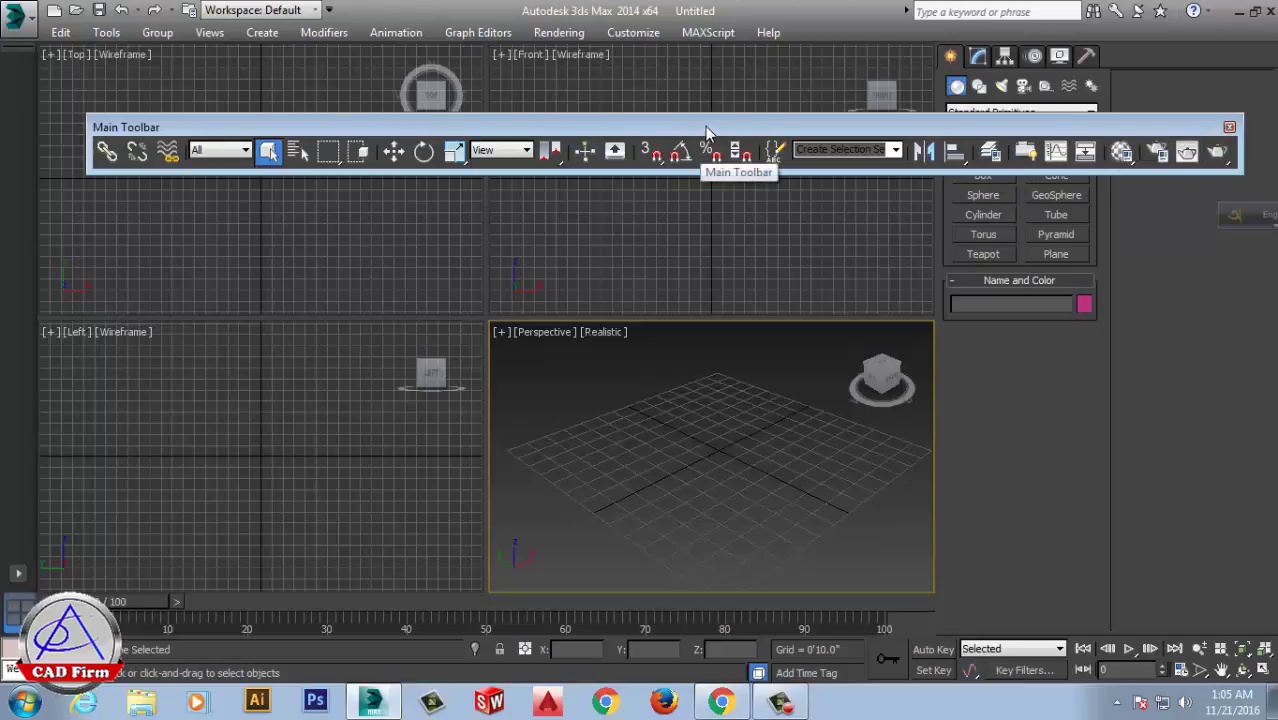
mouse_move(706, 133)
left_mouse_down()
mouse_move(632, 128)
mouse_move(615, 73)
left_mouse_up()
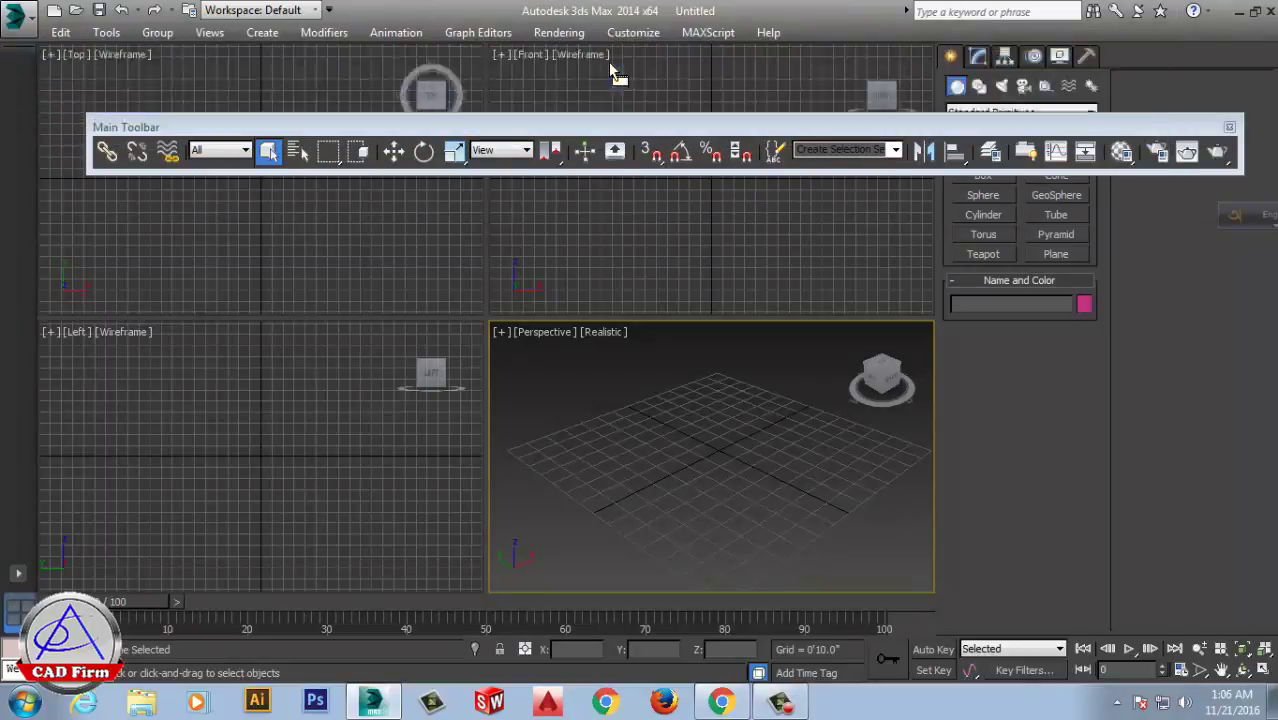
left_click_drag(615, 73, 614, 70)
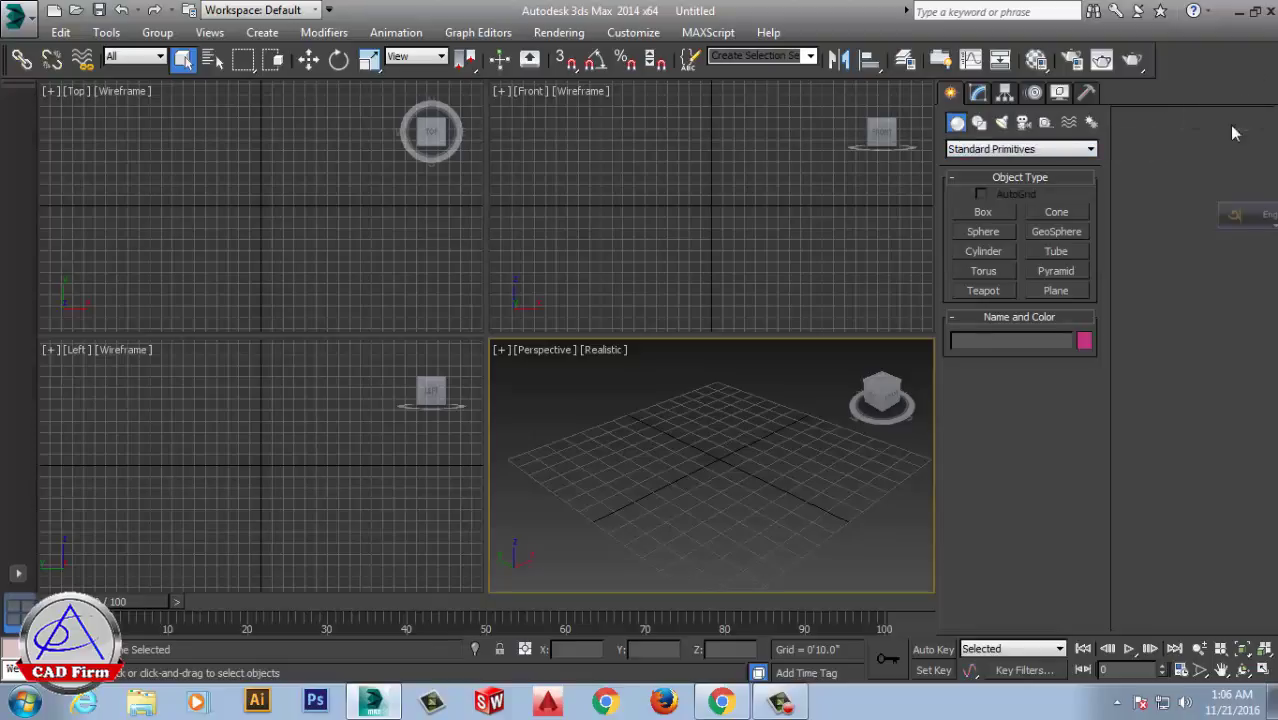
Exit the language bar, then show the V-Ray Toolbar, move it left and close it
left_click(1262, 201)
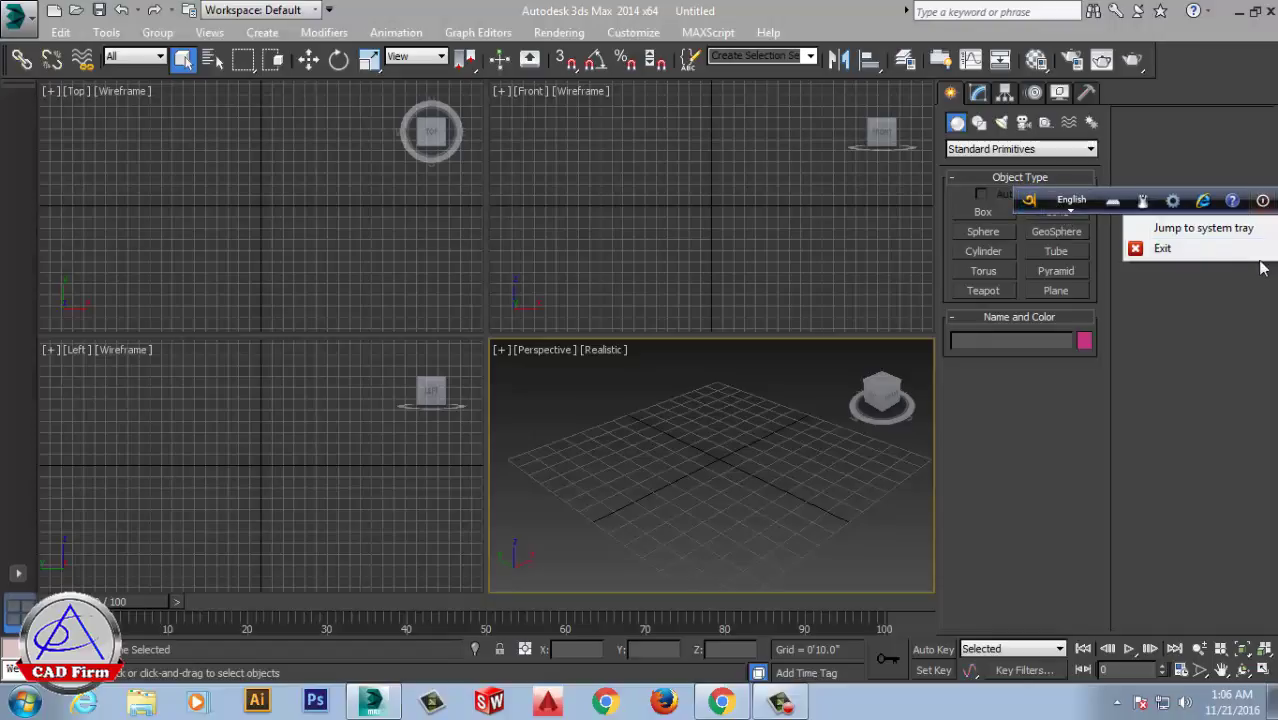
left_click(1196, 250)
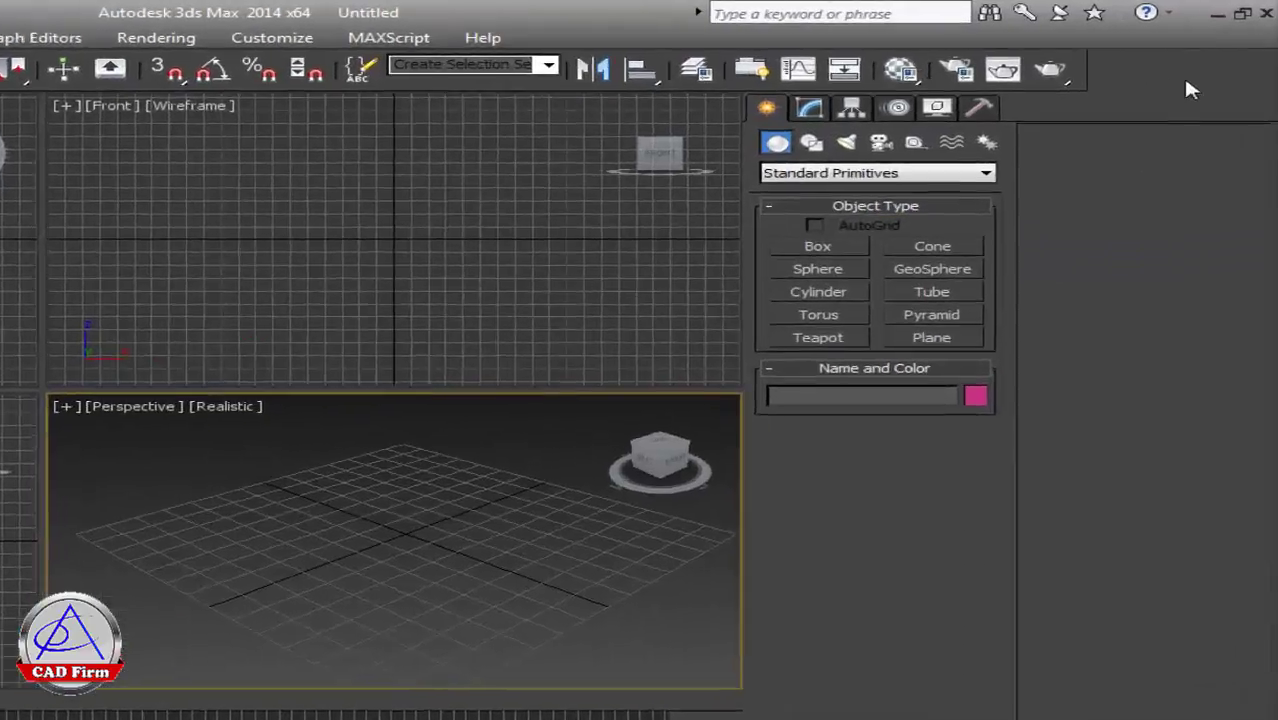
right_click(1190, 90)
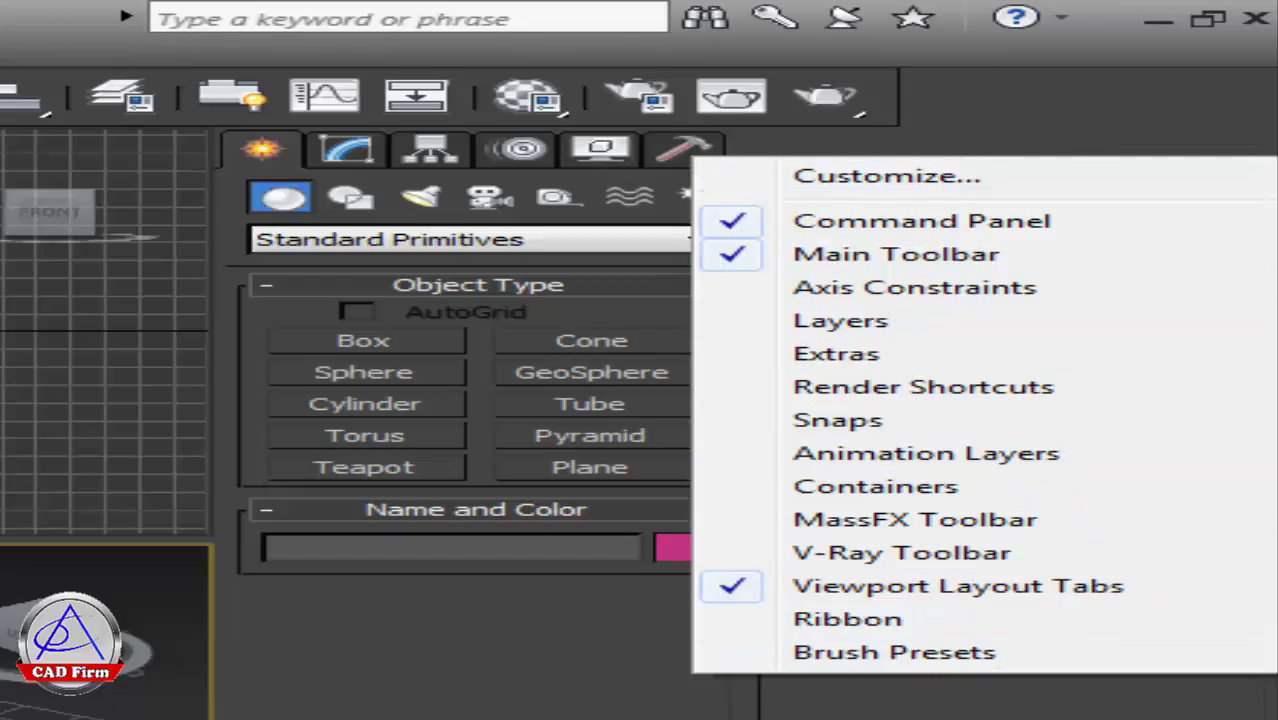
left_click(736, 556)
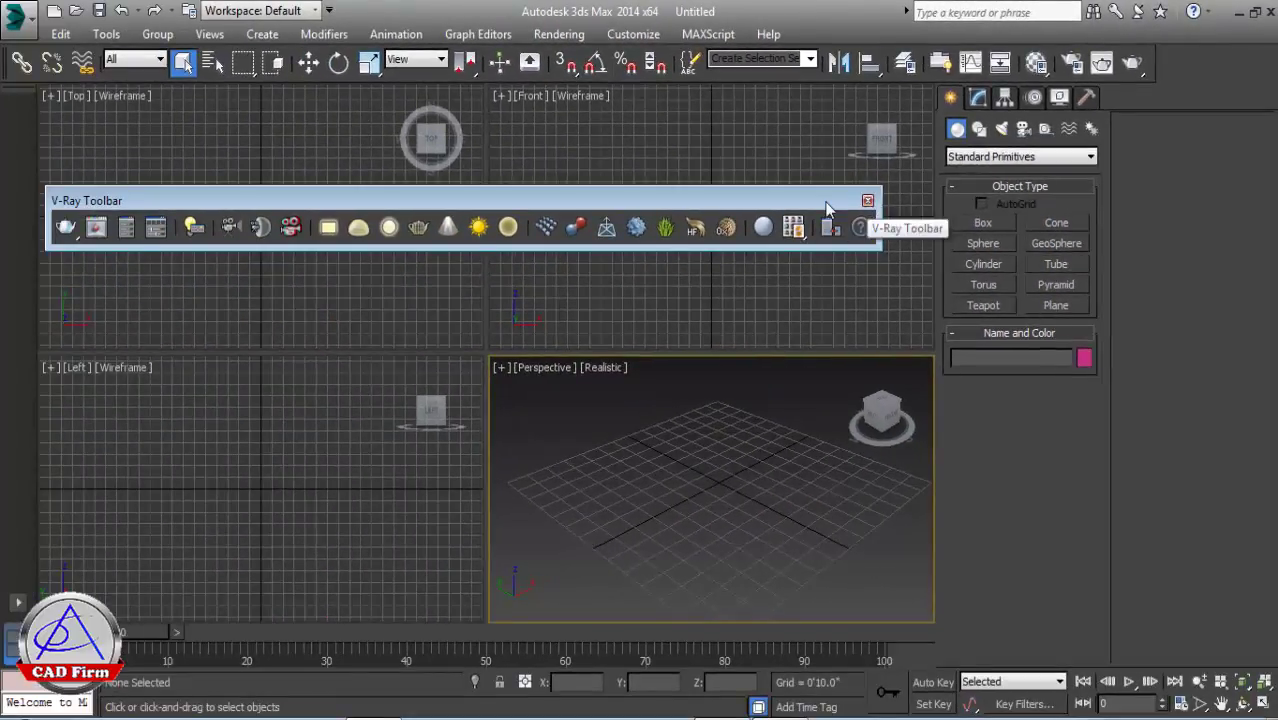
left_click(822, 208)
left_click_drag(822, 208, 754, 232)
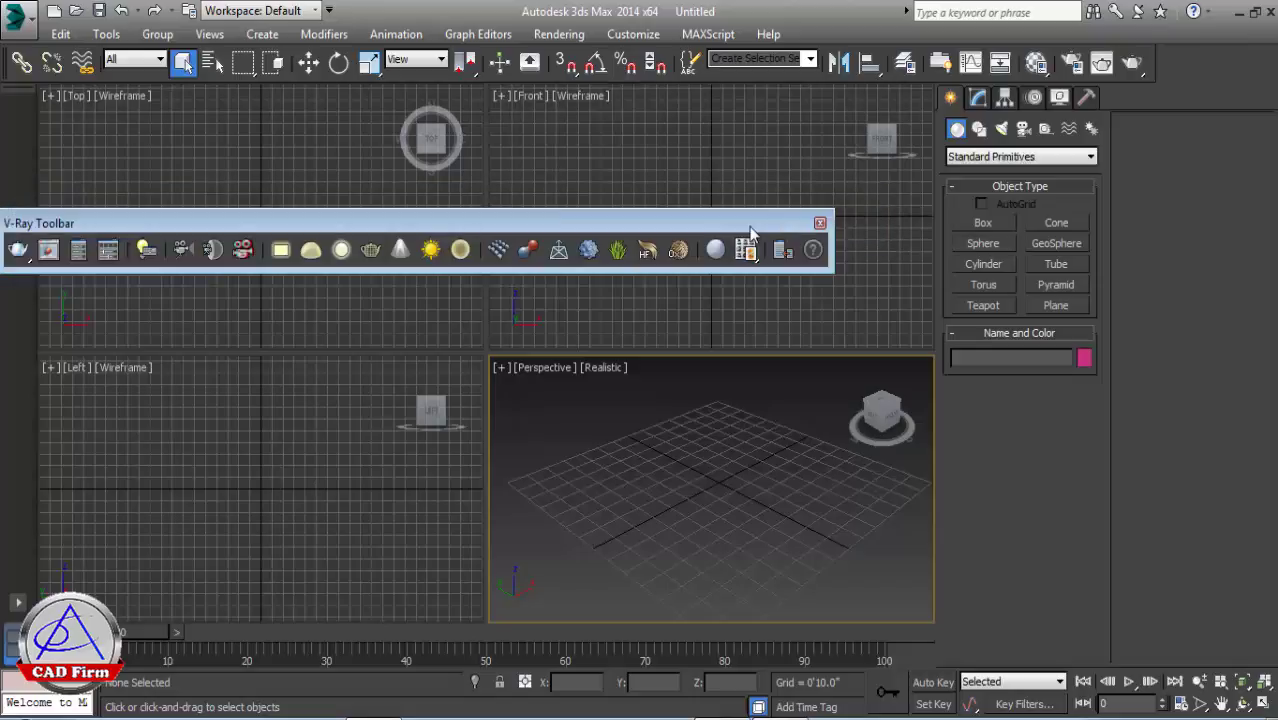
left_click(820, 224)
Bring up the toolbar list, dismiss it unchanged, then open it once more
right_click(1222, 72)
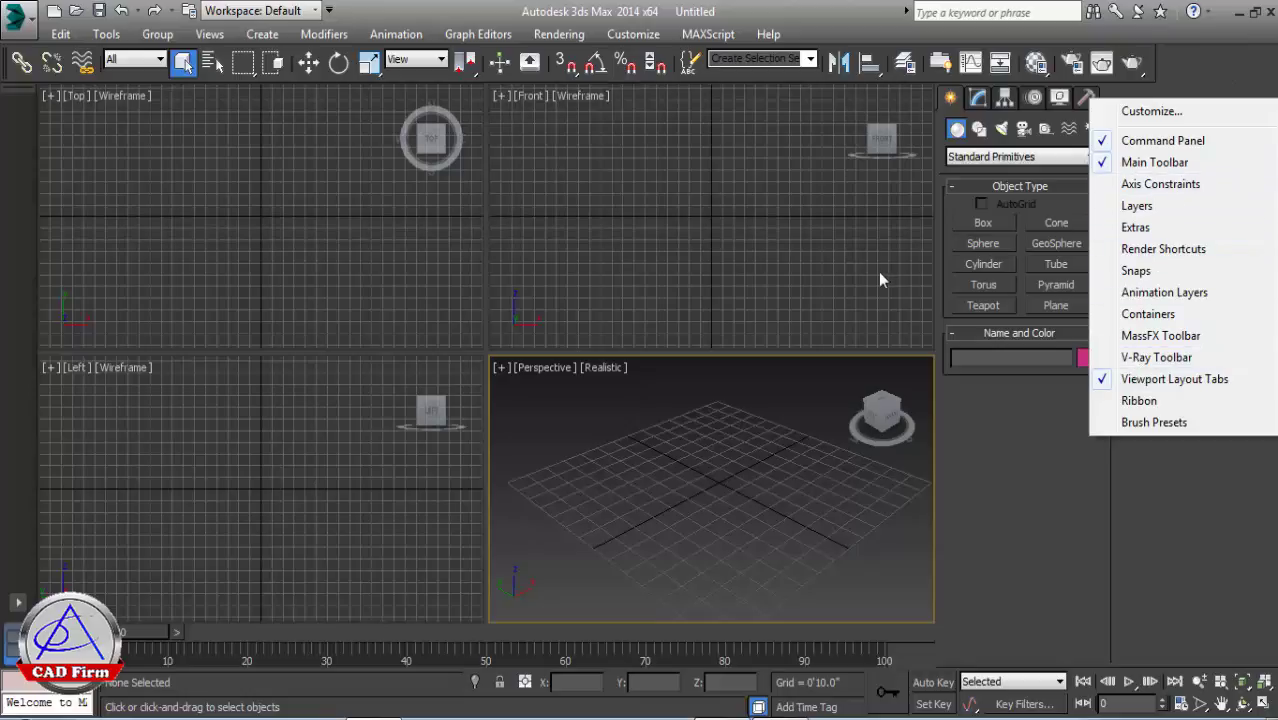
left_click(855, 242)
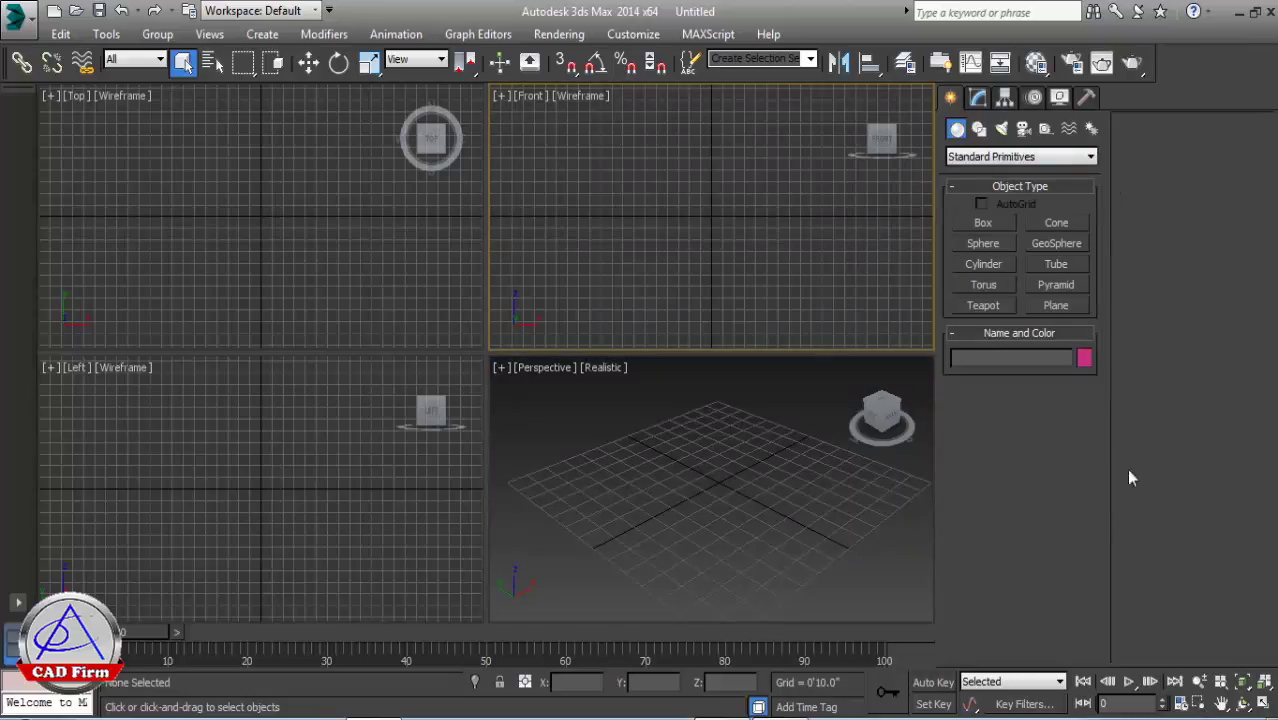
right_click(1205, 66)
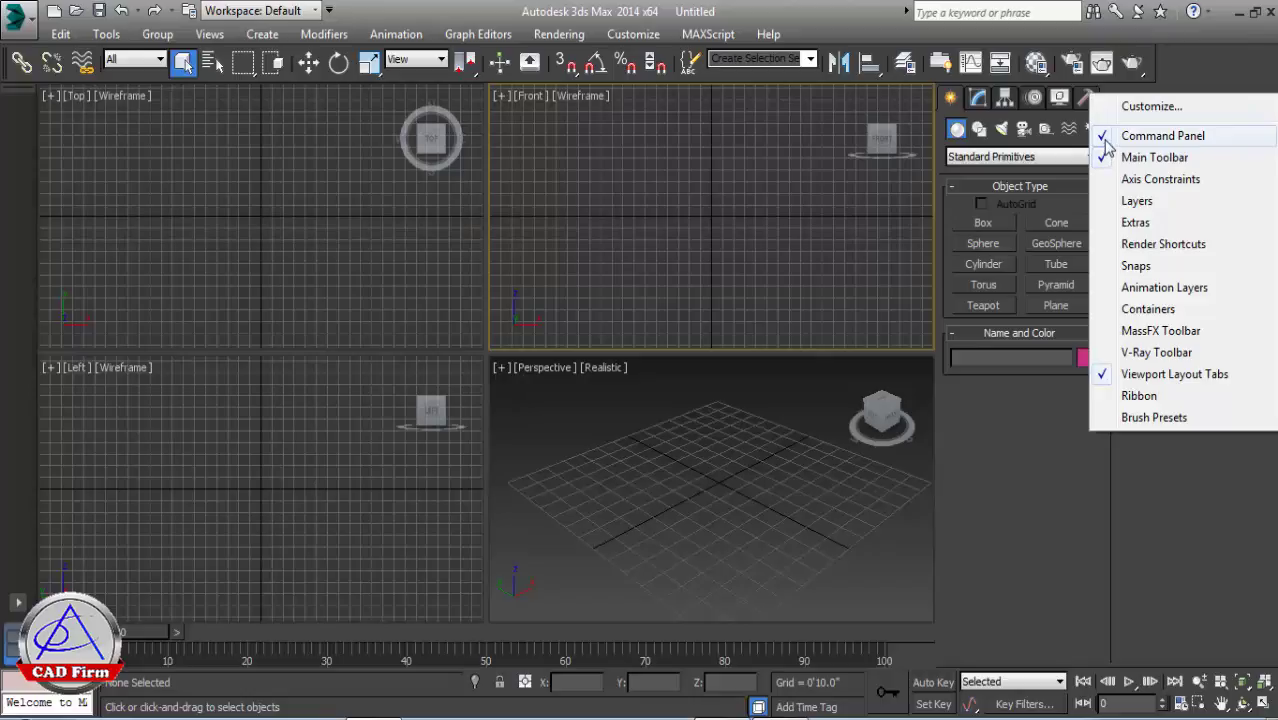
Hide the Command Panel, then restore it docked on the right from the toolbar list
left_click(1106, 143)
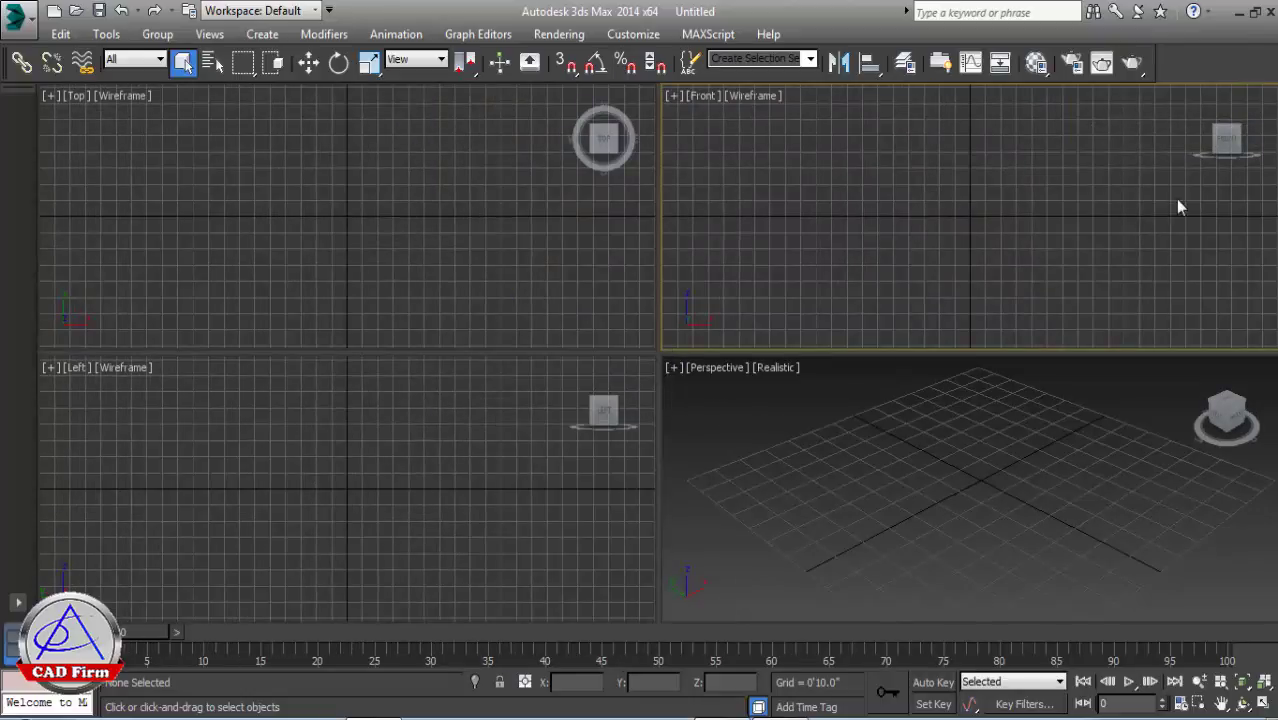
right_click(1204, 64)
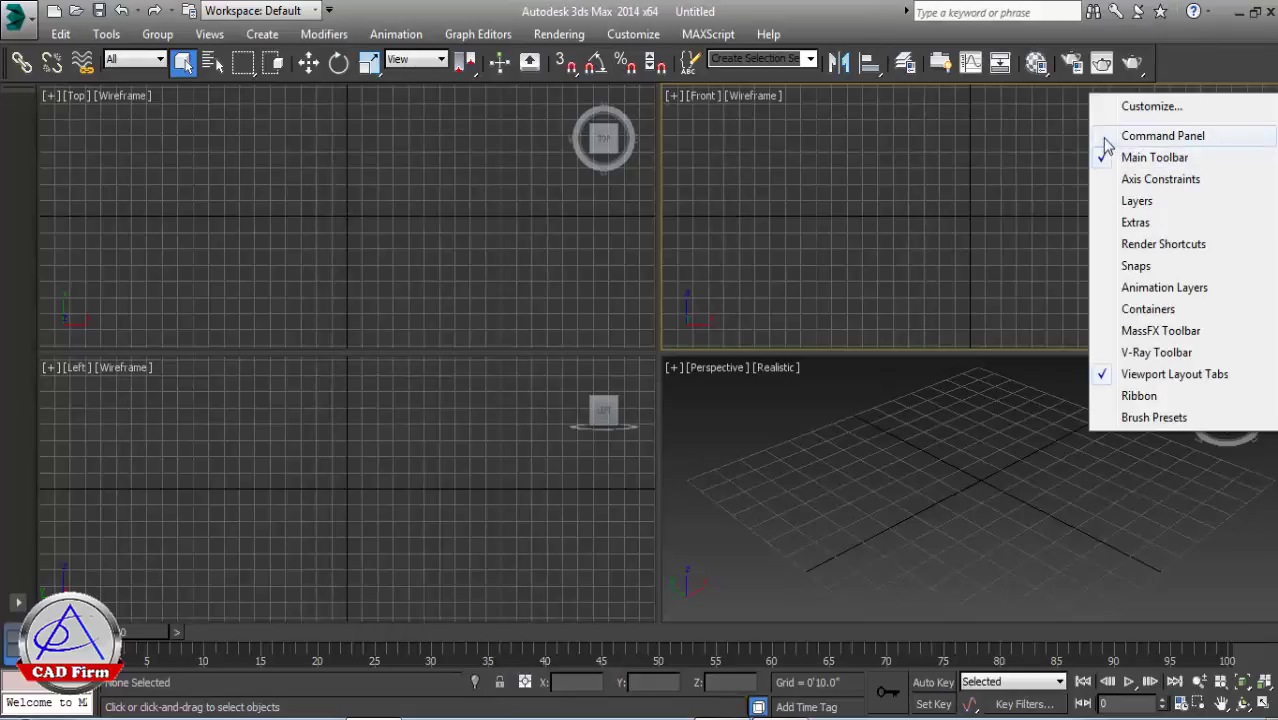
left_click(1106, 138)
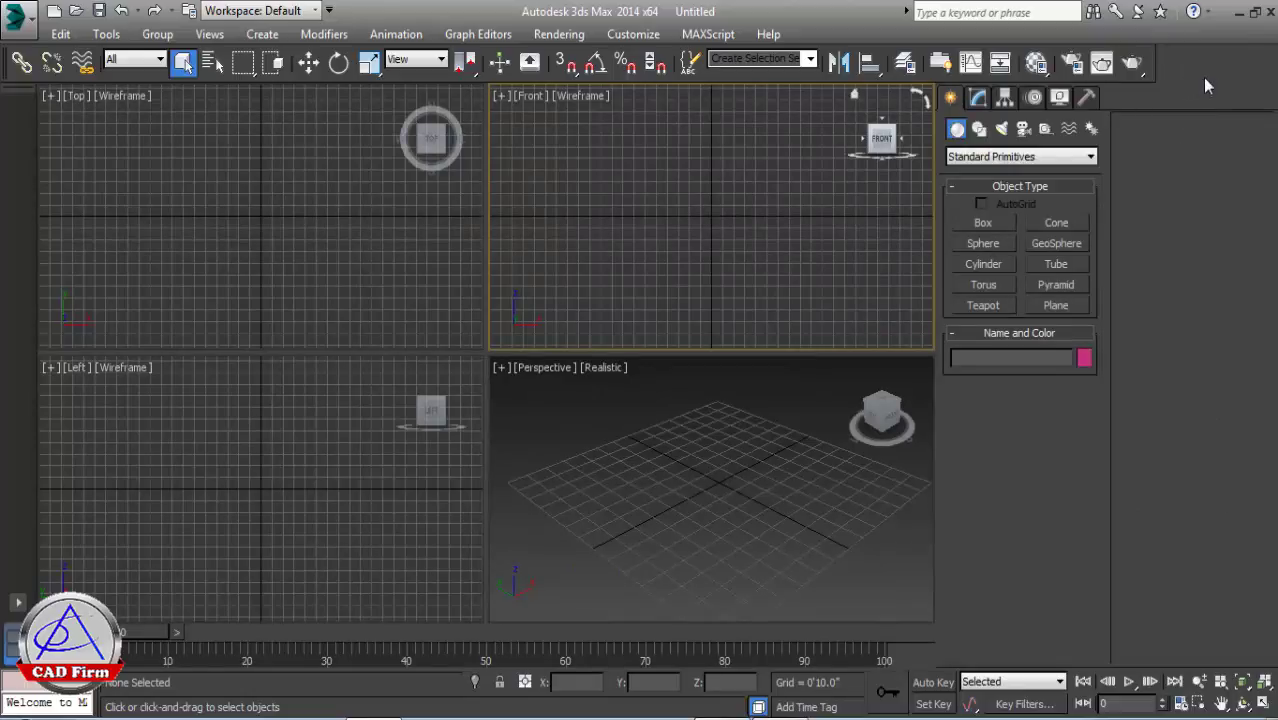
Activate several viewports in turn, ending with the Perspective viewport
left_click(296, 481)
left_click(285, 242)
left_click(635, 246)
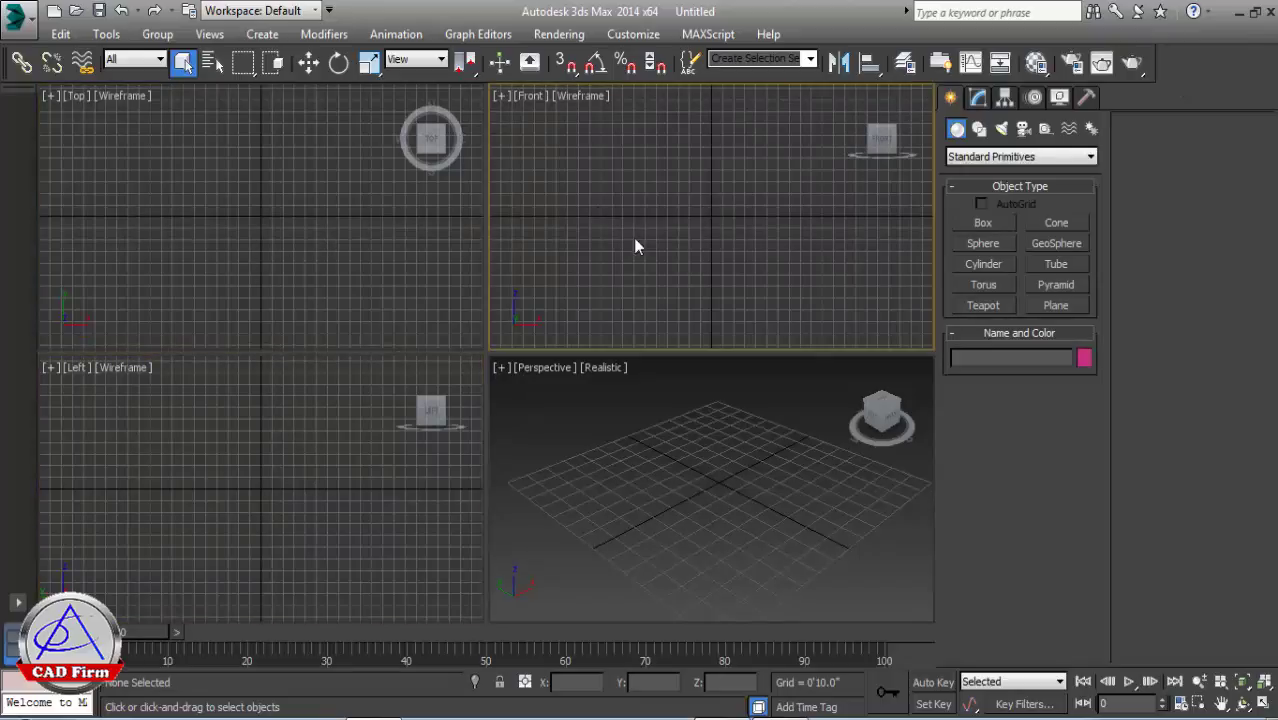
left_click(686, 517)
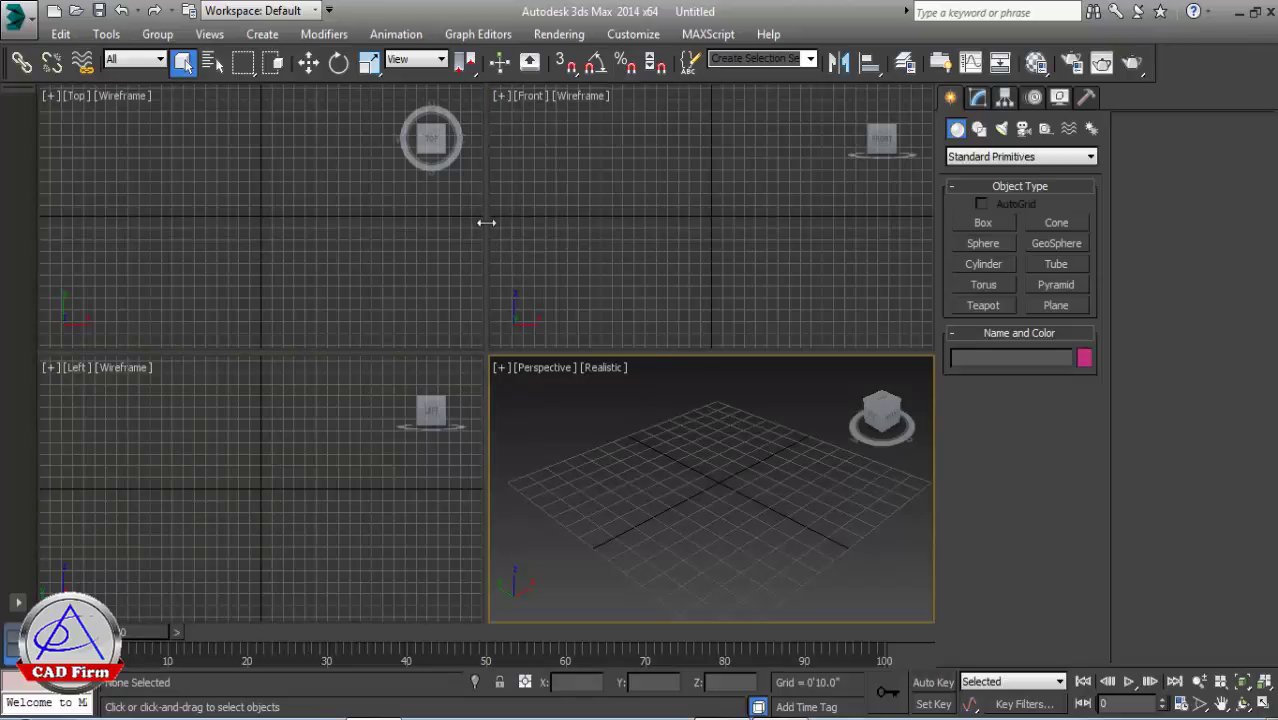
Drag the viewport dividers to widen the Front/Perspective column and enlarge the bottom row
mouse_move(486, 222)
left_mouse_down()
mouse_move(413, 224)
mouse_move(524, 245)
left_mouse_up()
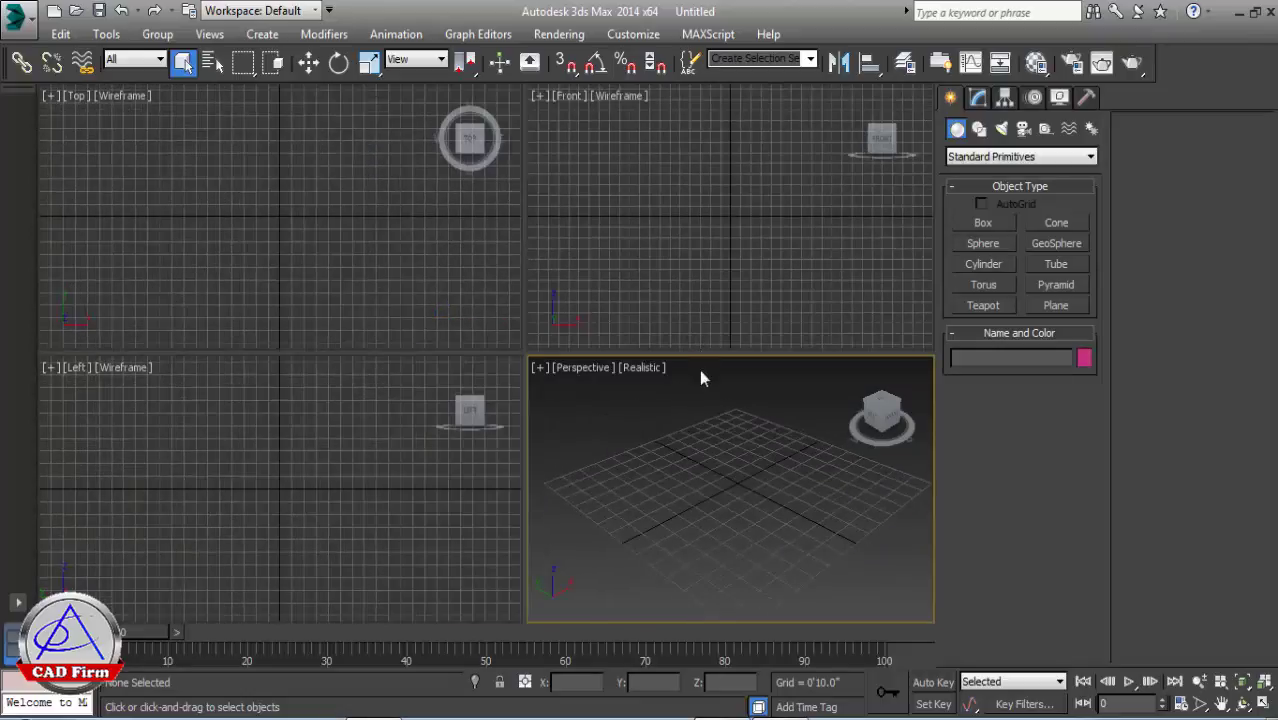
mouse_move(696, 354)
left_mouse_down()
mouse_move(703, 266)
mouse_move(723, 368)
left_mouse_up()
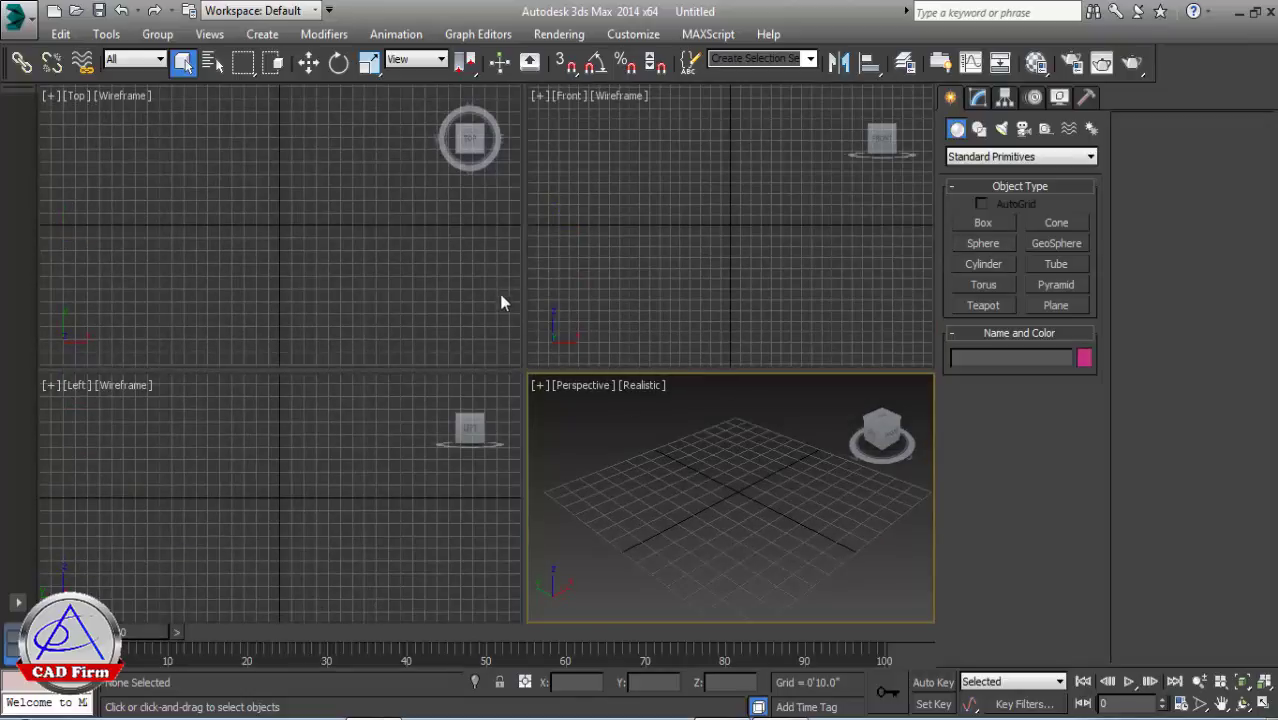
left_click_drag(522, 280, 437, 277)
left_click(593, 200)
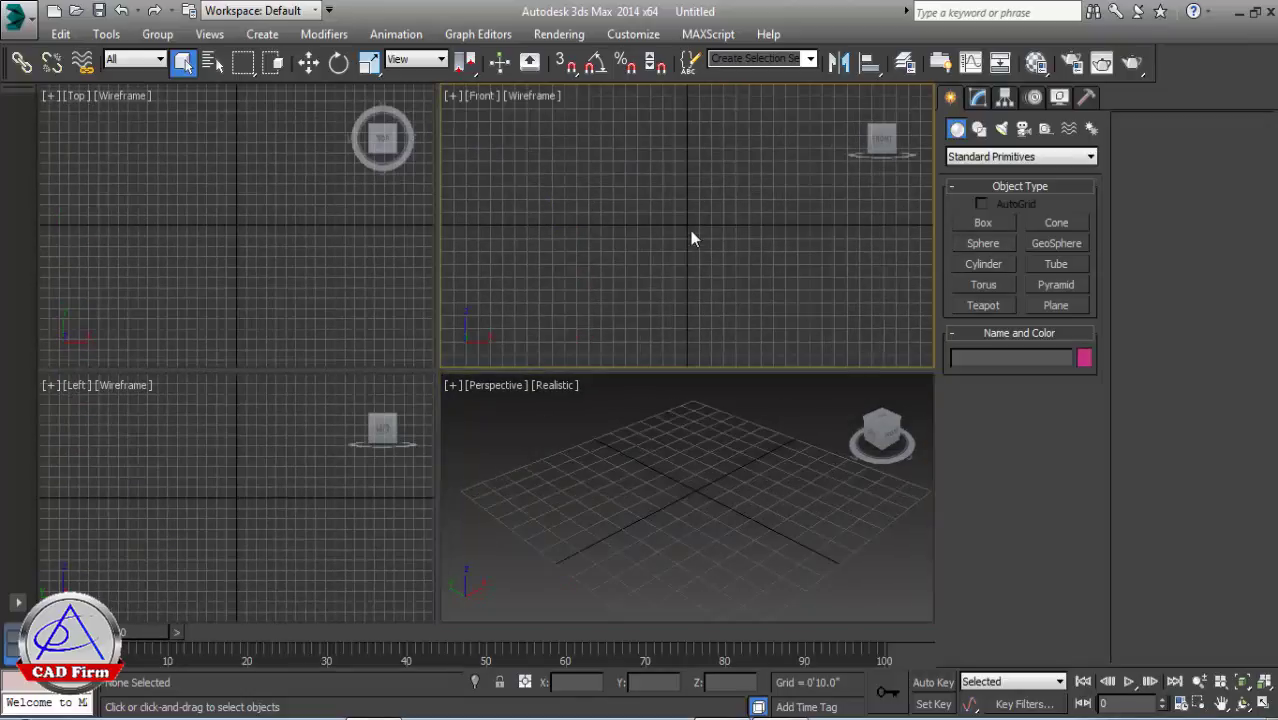
middle_click_drag(685, 230, 759, 252)
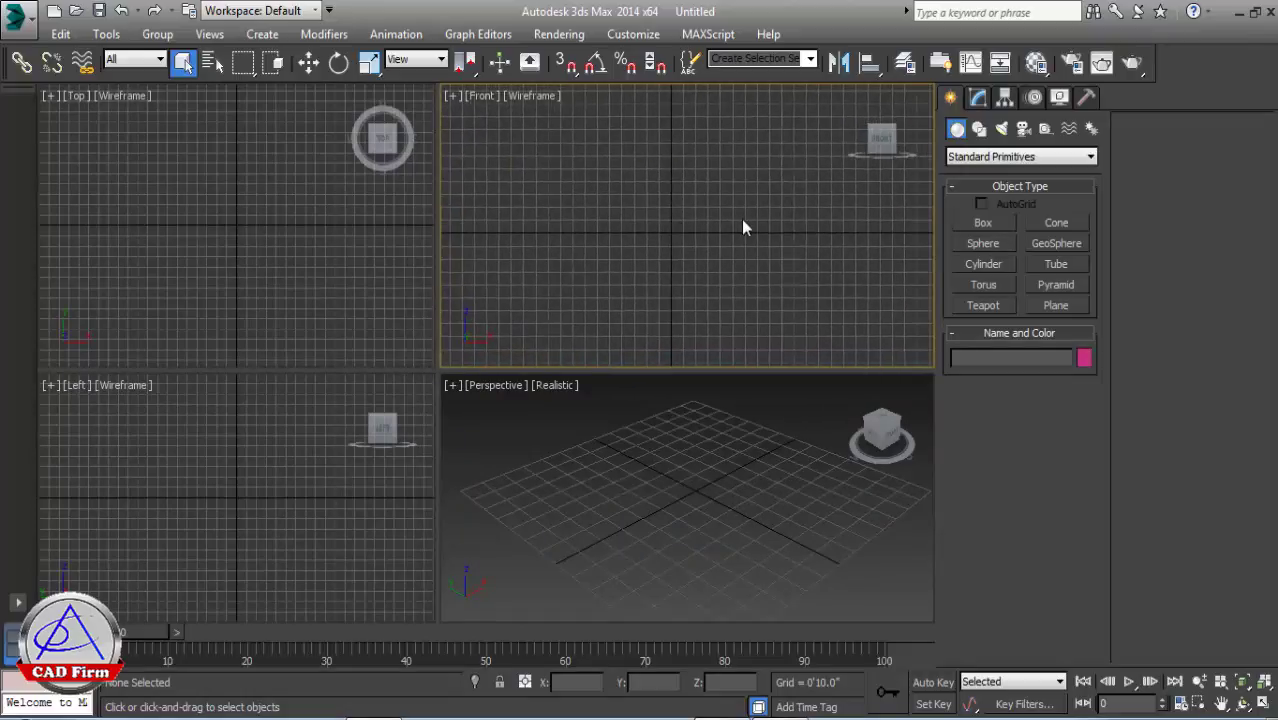
left_click(268, 247)
left_click(657, 191)
key("w")
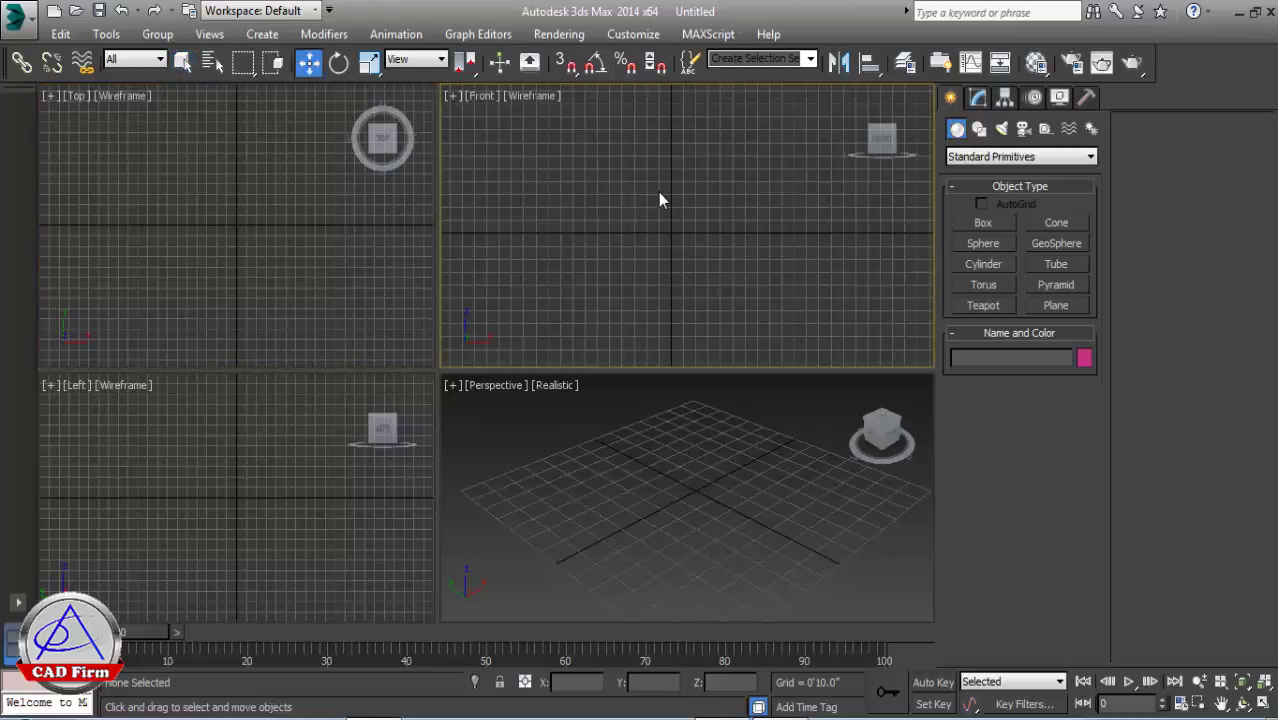
key("g")
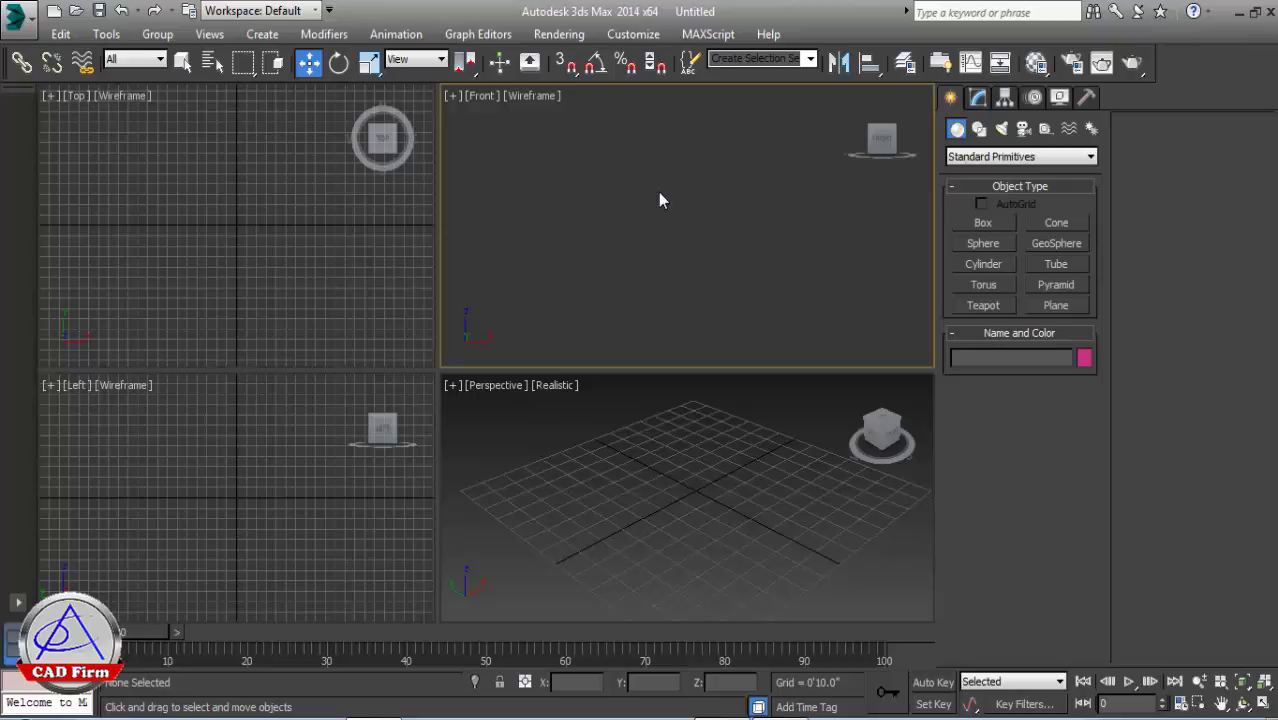
key("g")
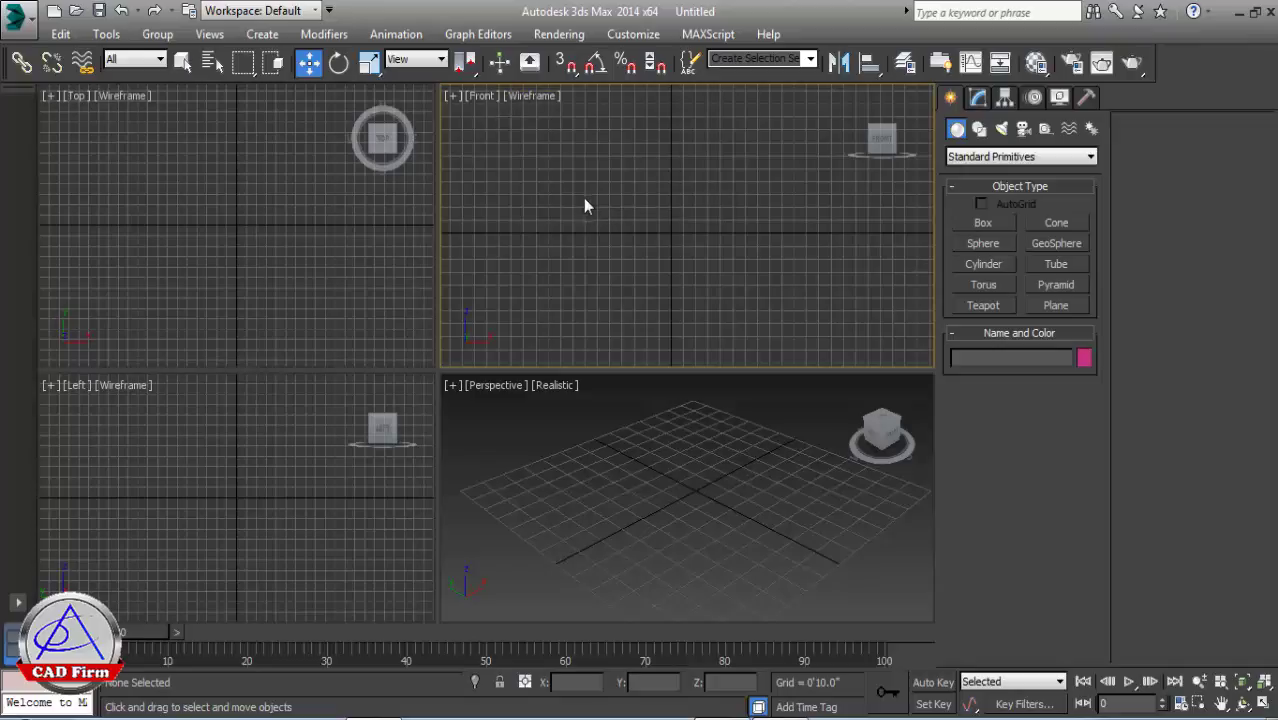
left_click(452, 96)
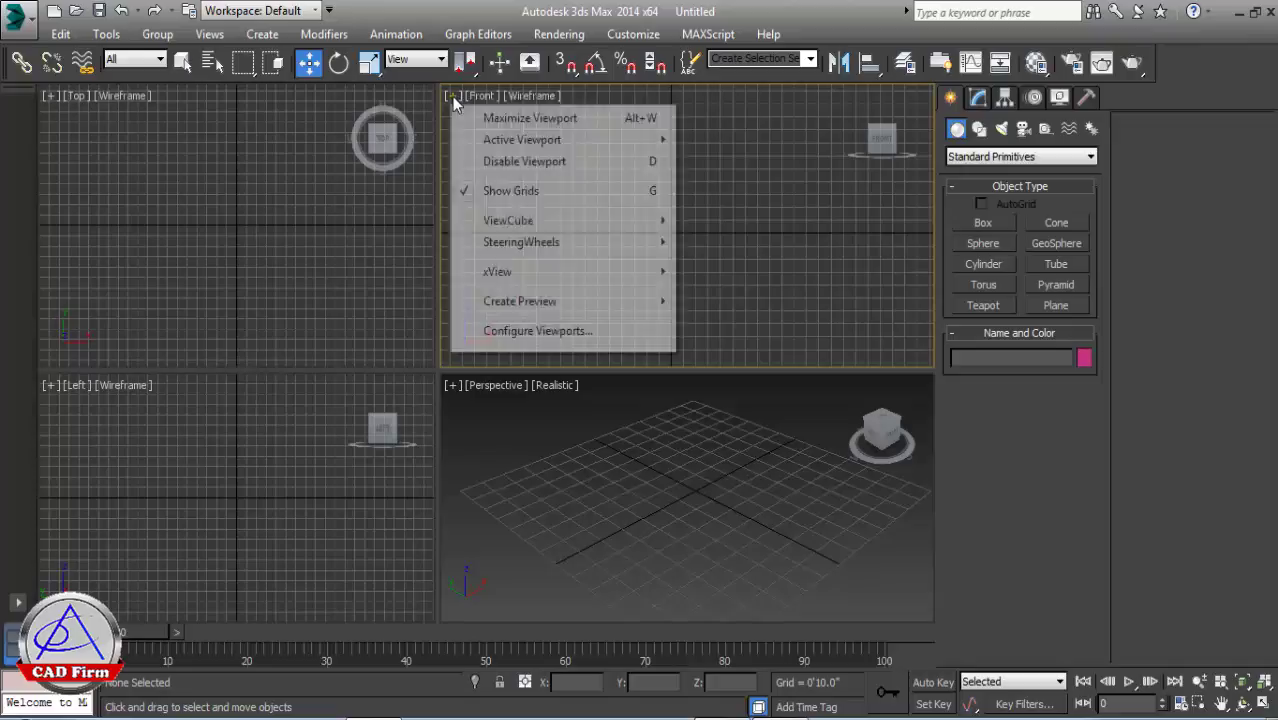
left_click(468, 192)
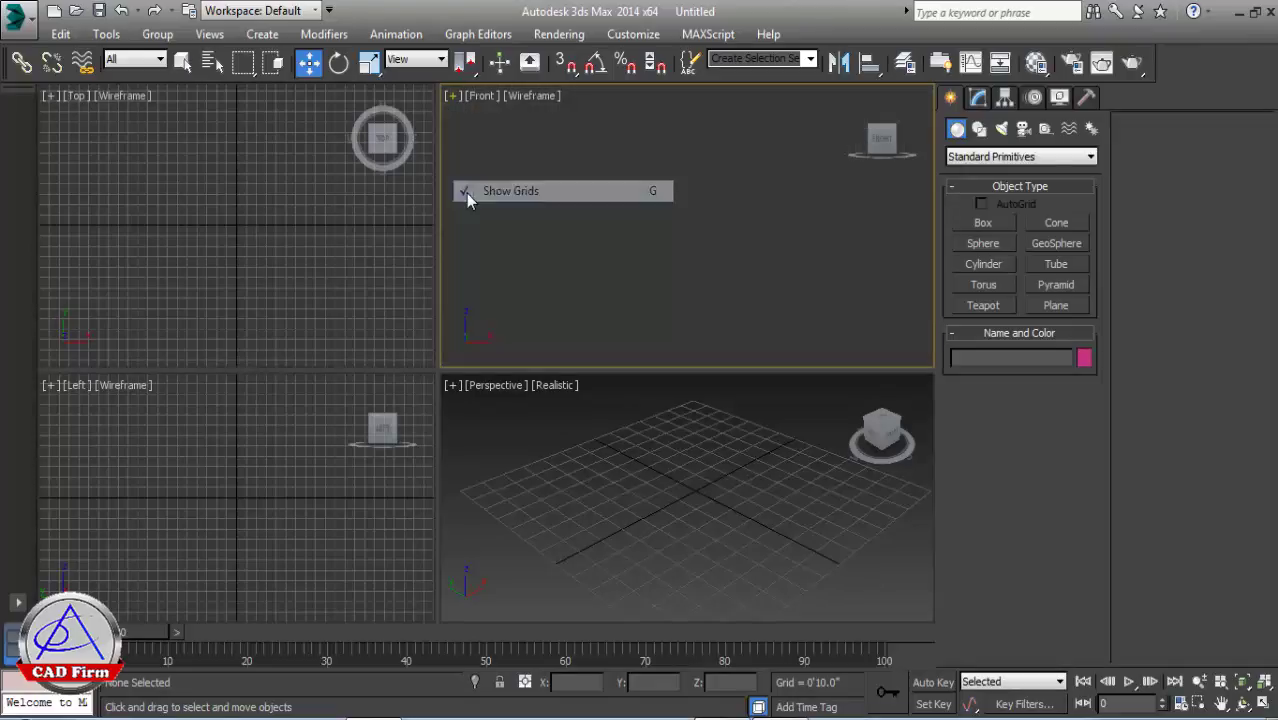
left_click(453, 95)
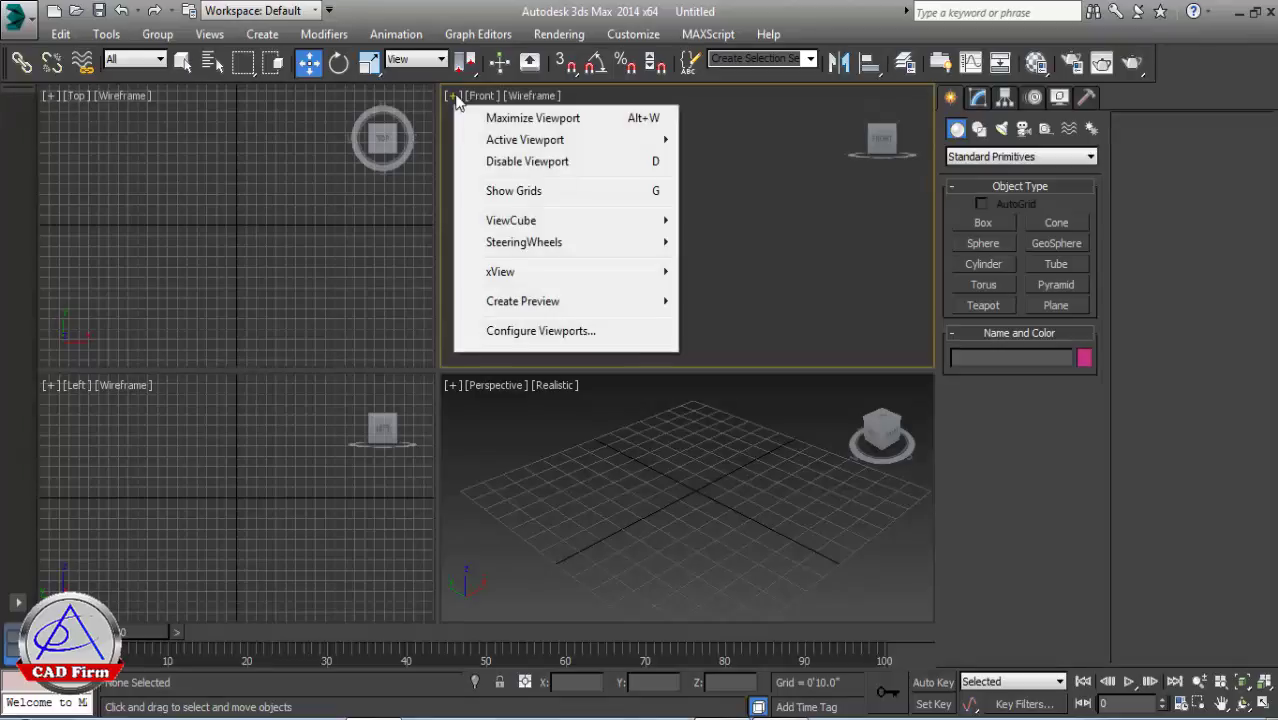
left_click(470, 192)
left_click(276, 191)
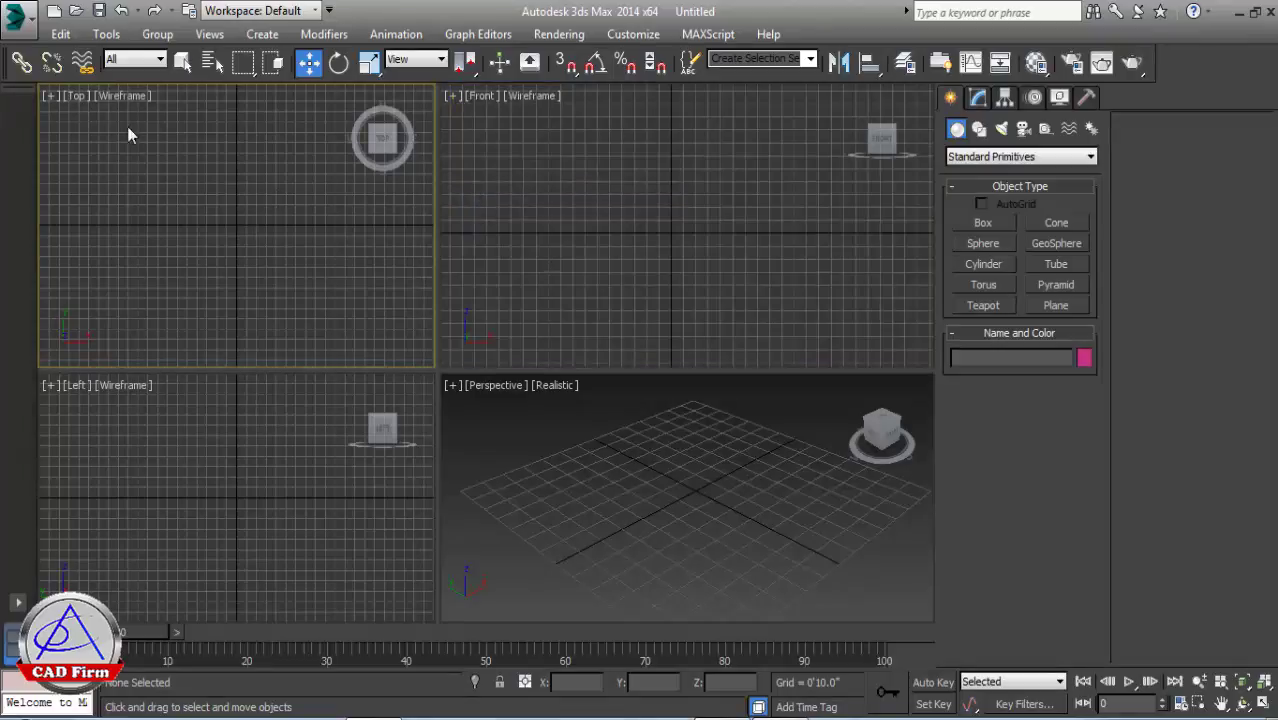
left_click(49, 95)
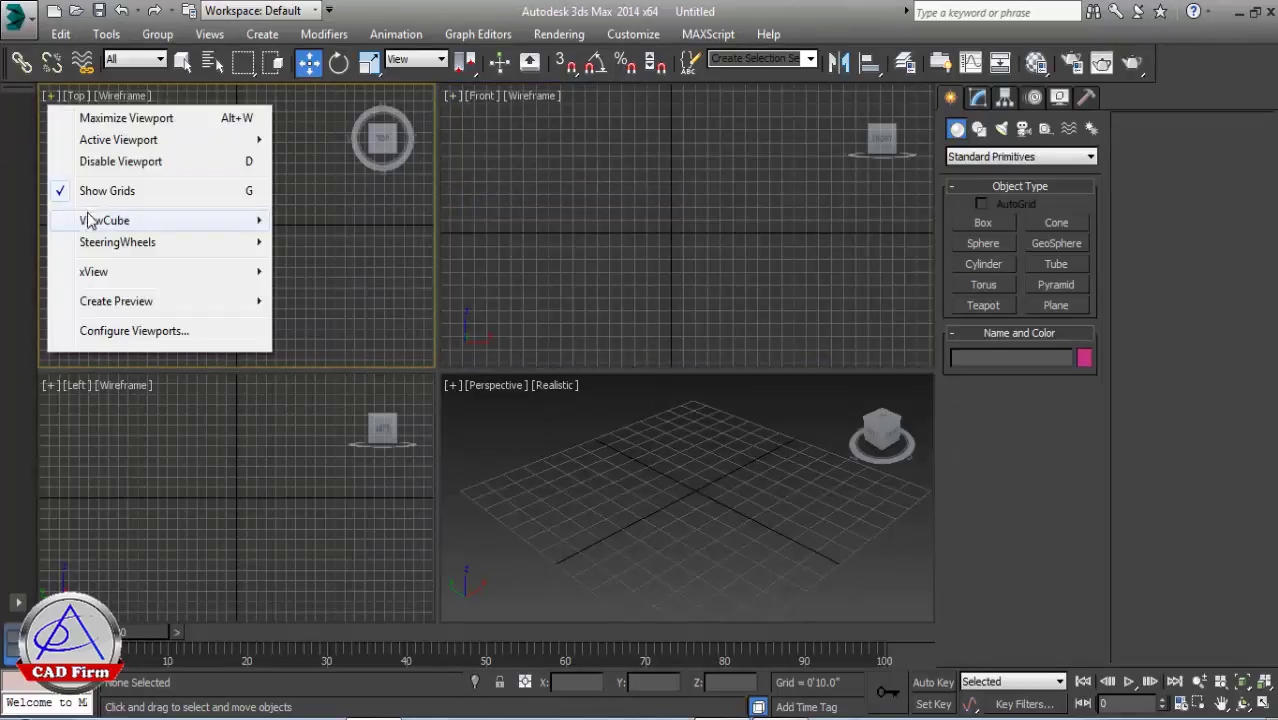
left_click(92, 191)
left_click(49, 95)
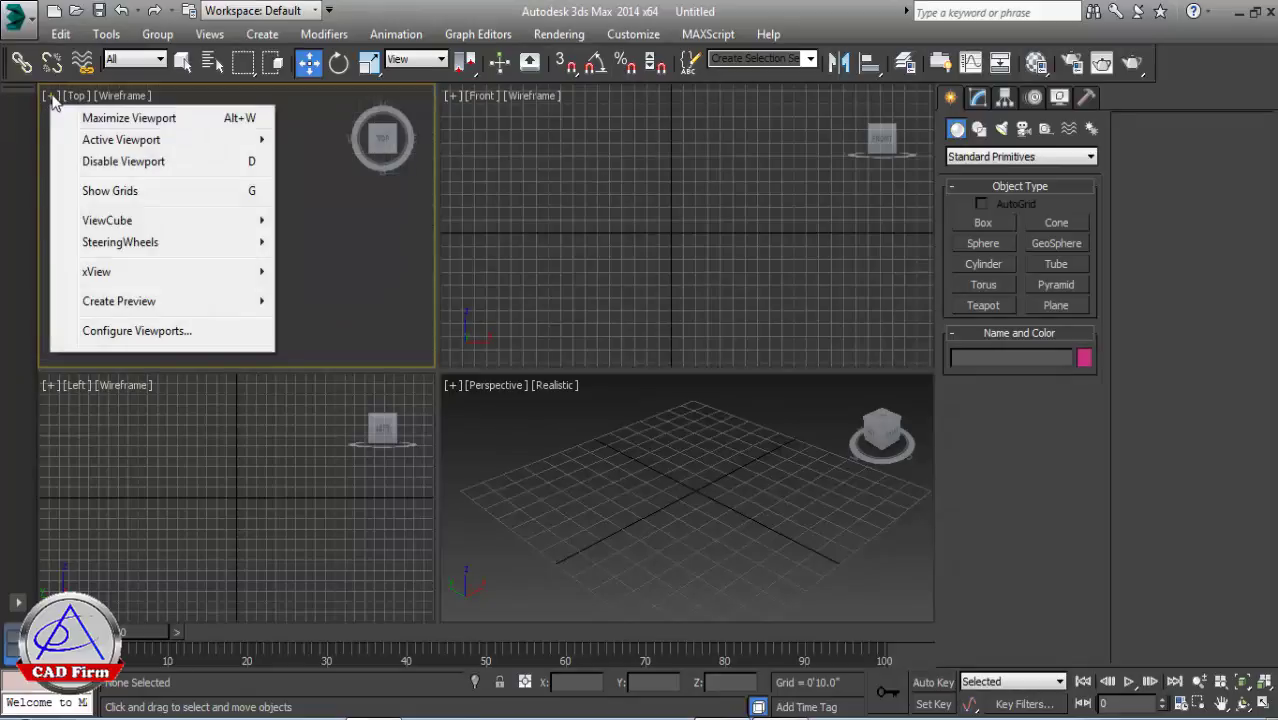
left_click(450, 185)
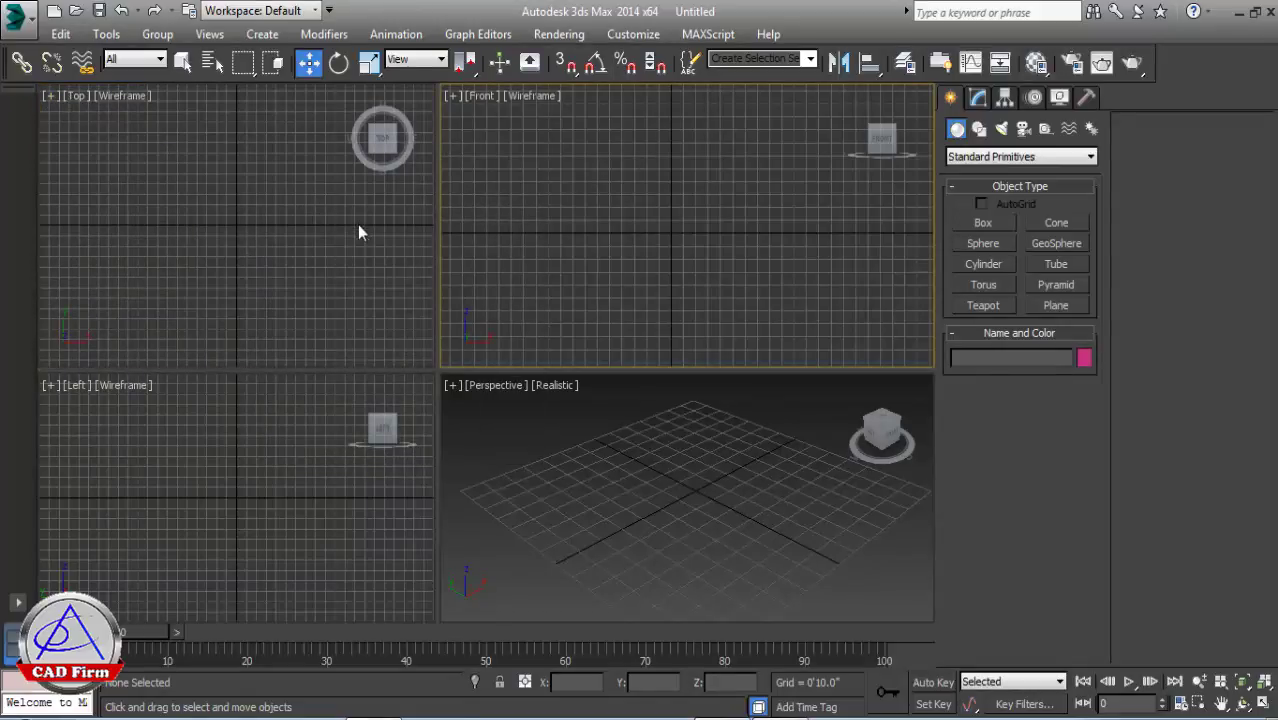
scroll(348, 259, "up", 2)
left_click(800, 183)
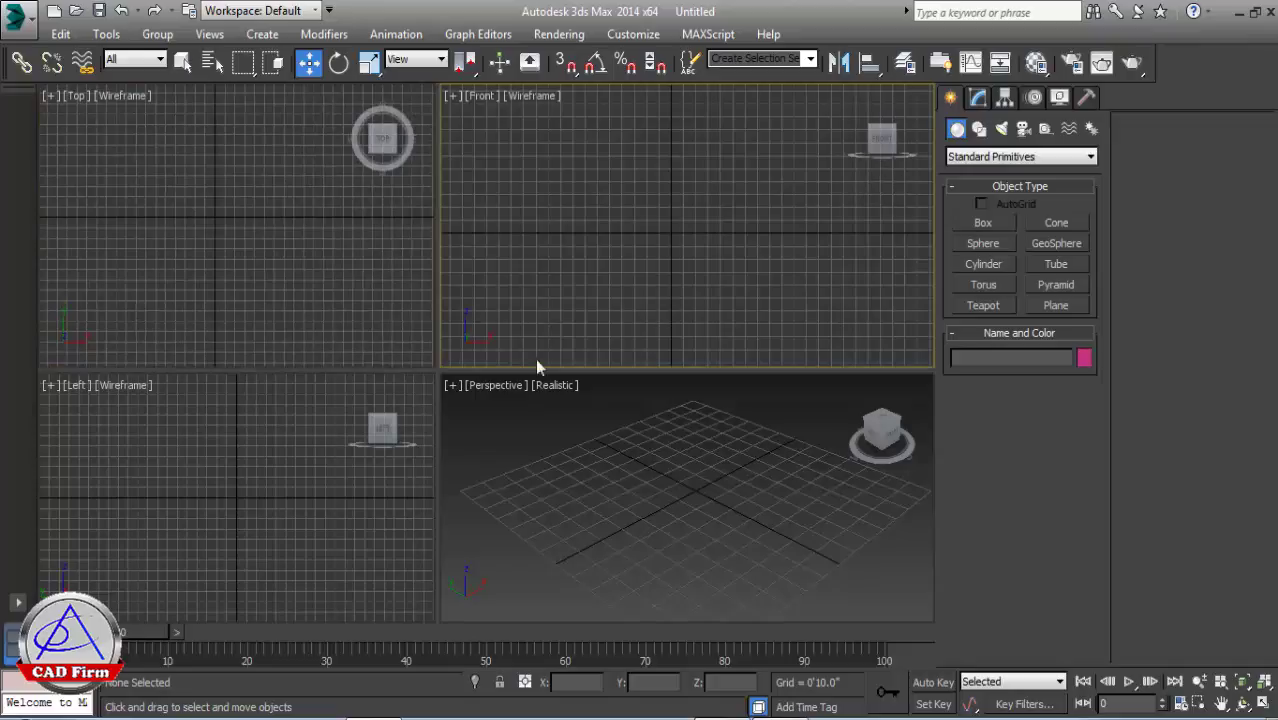
left_click(312, 476)
left_click(281, 228)
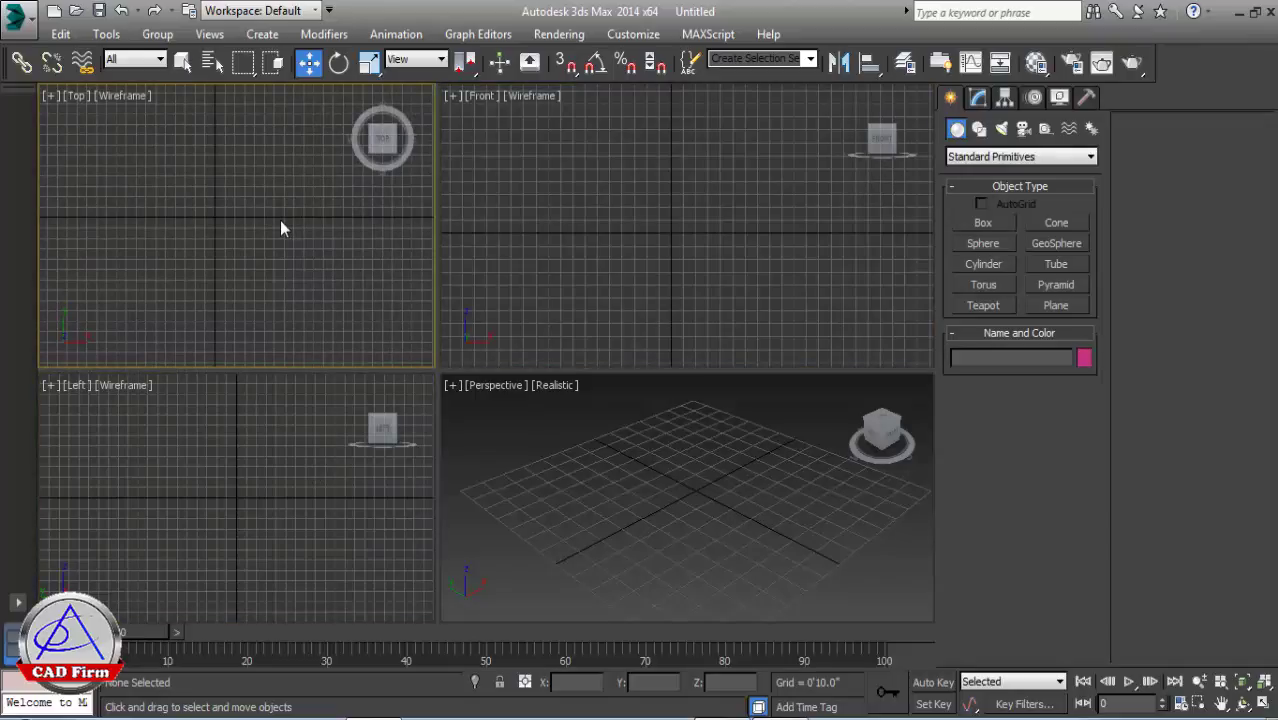
Switch the top-left viewport from Top to Front view and pan it up and right
left_click(74, 97)
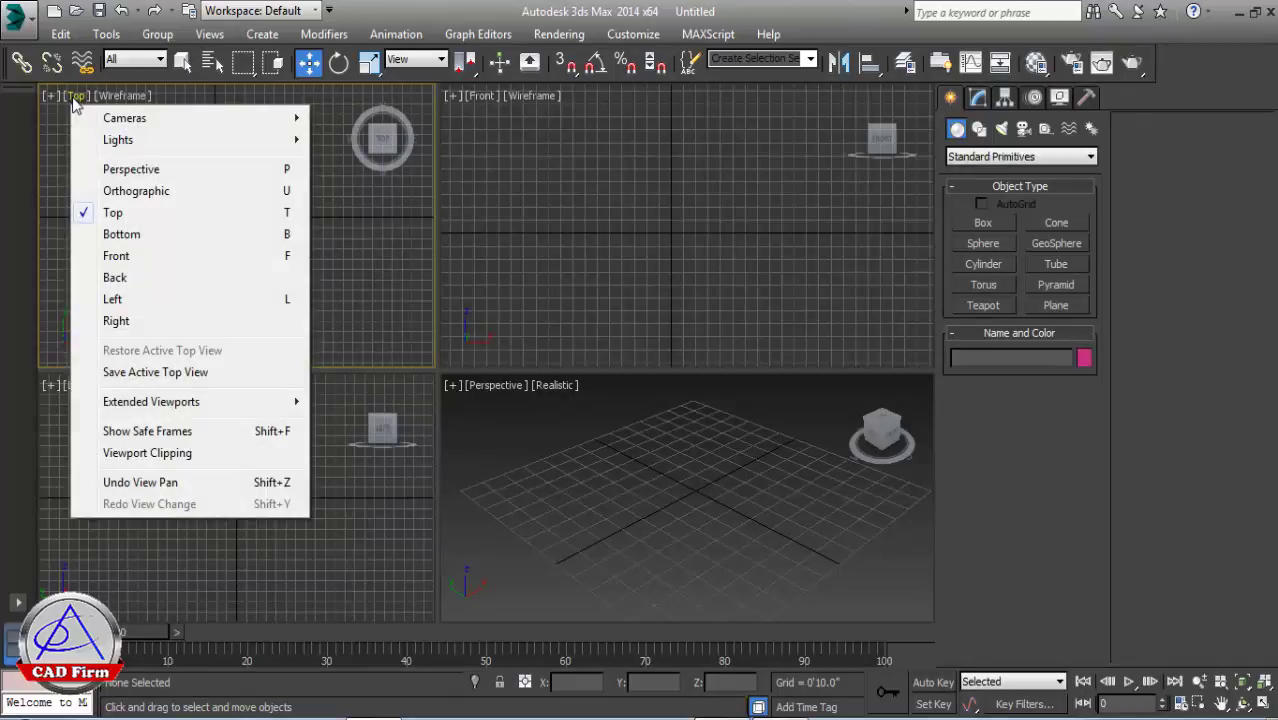
left_click(48, 96)
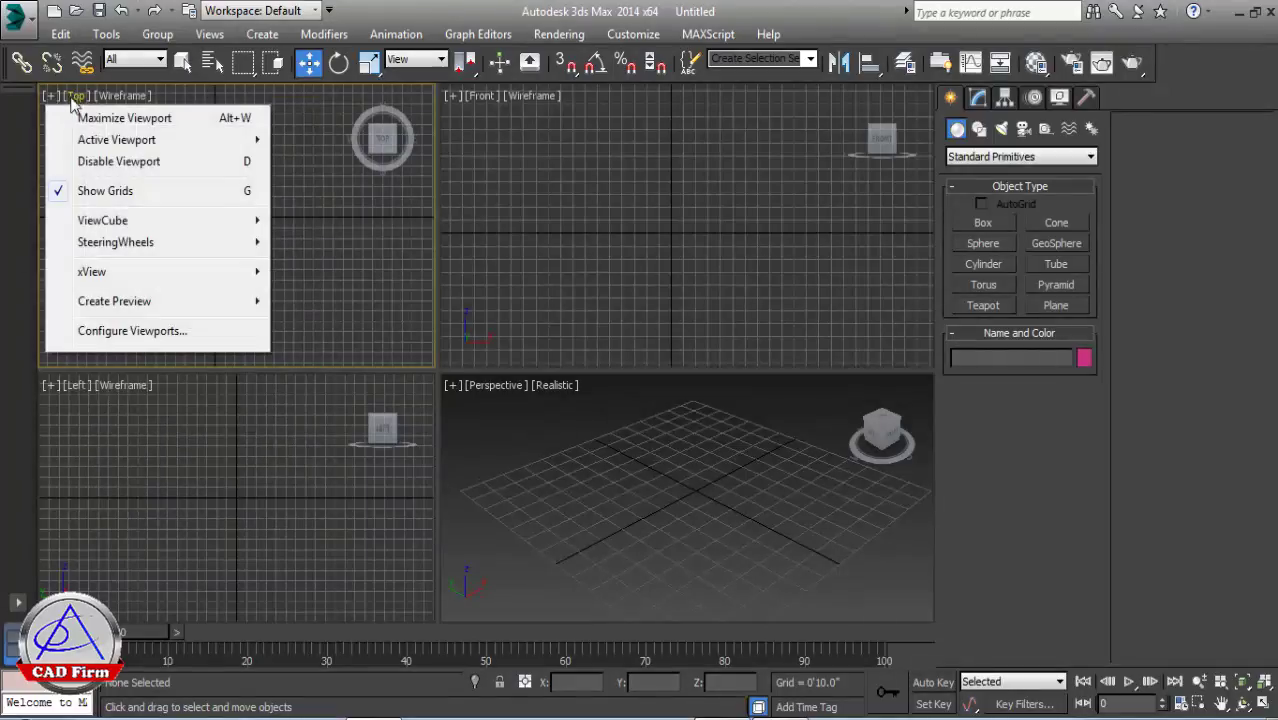
left_click(70, 100)
left_click(71, 98)
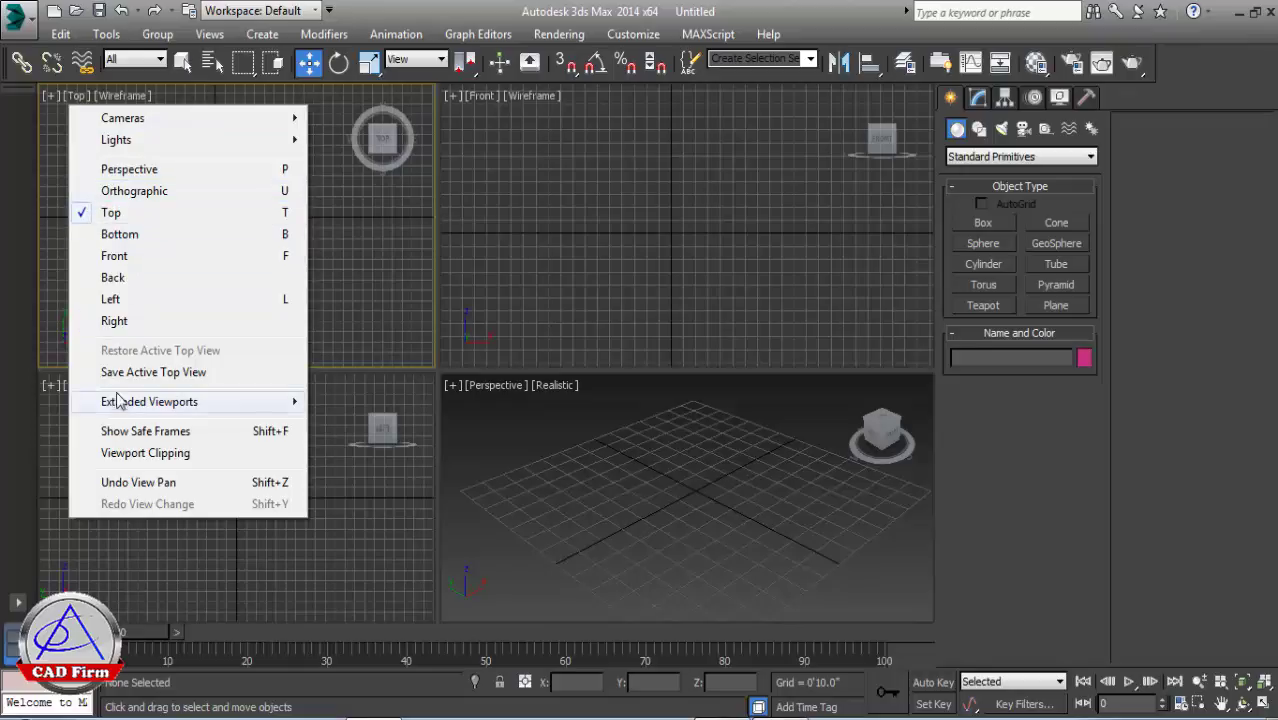
left_click(120, 257)
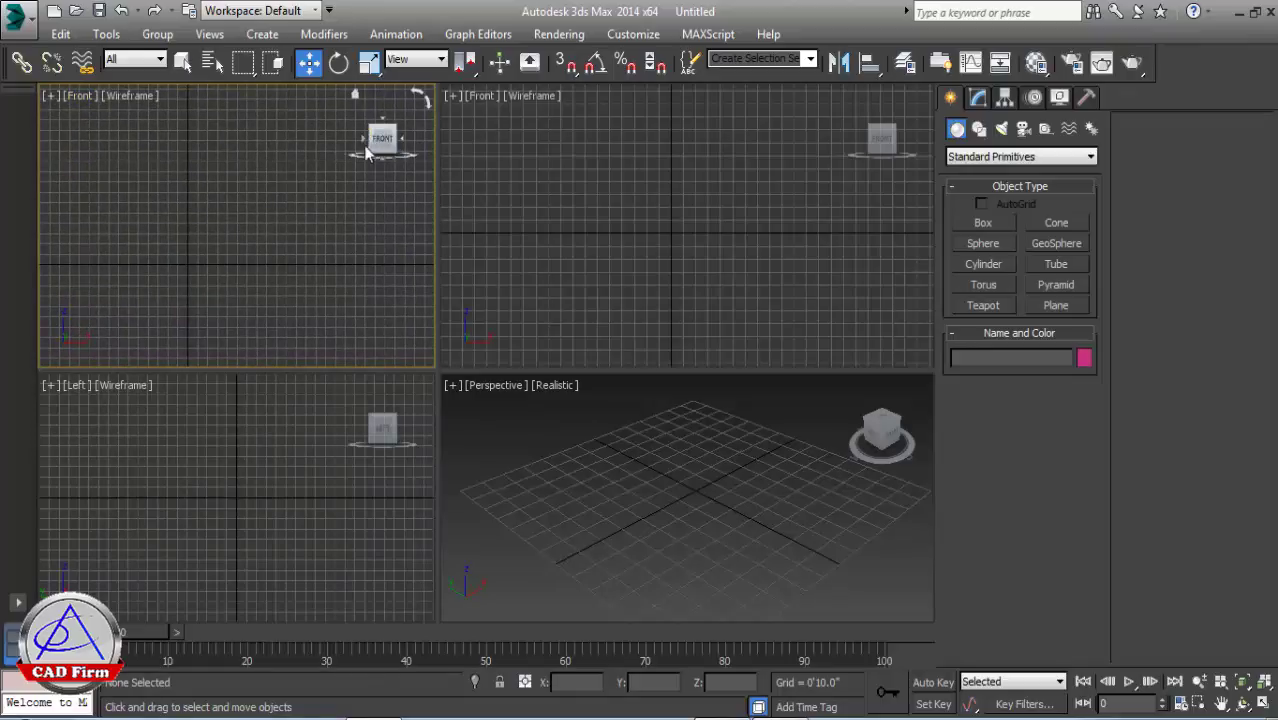
middle_click_drag(213, 274, 265, 222)
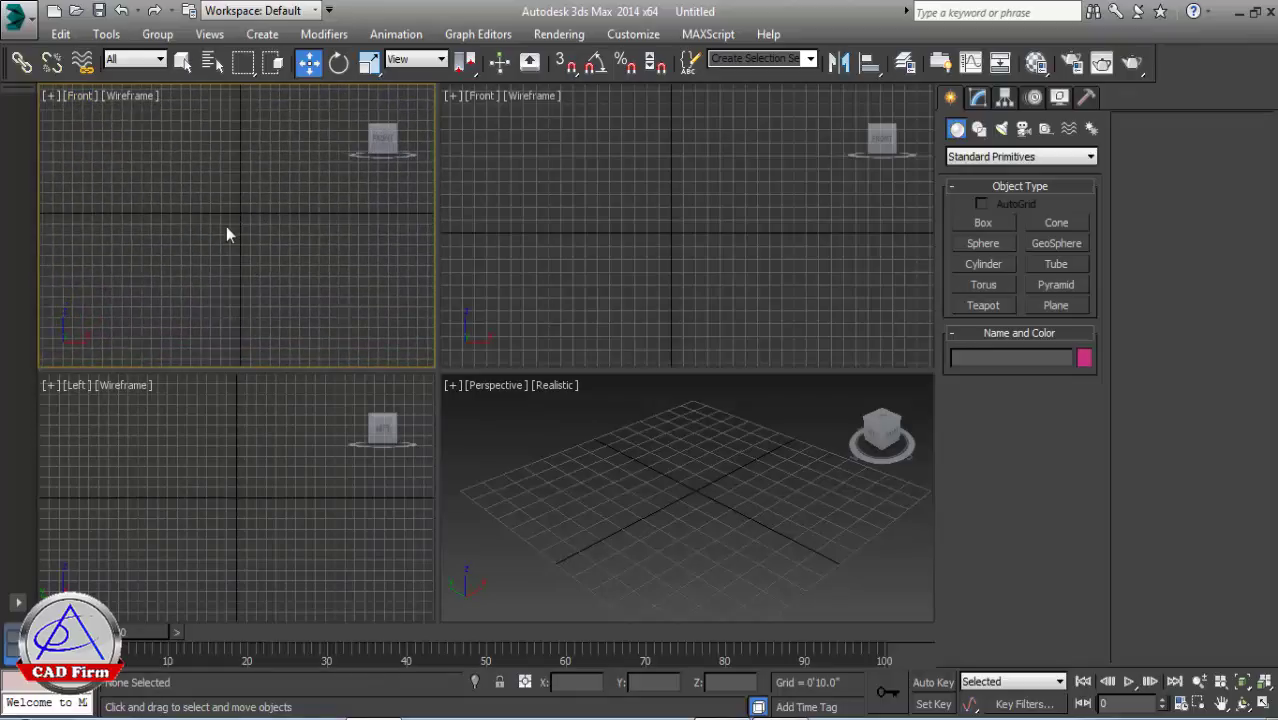
left_click(87, 97)
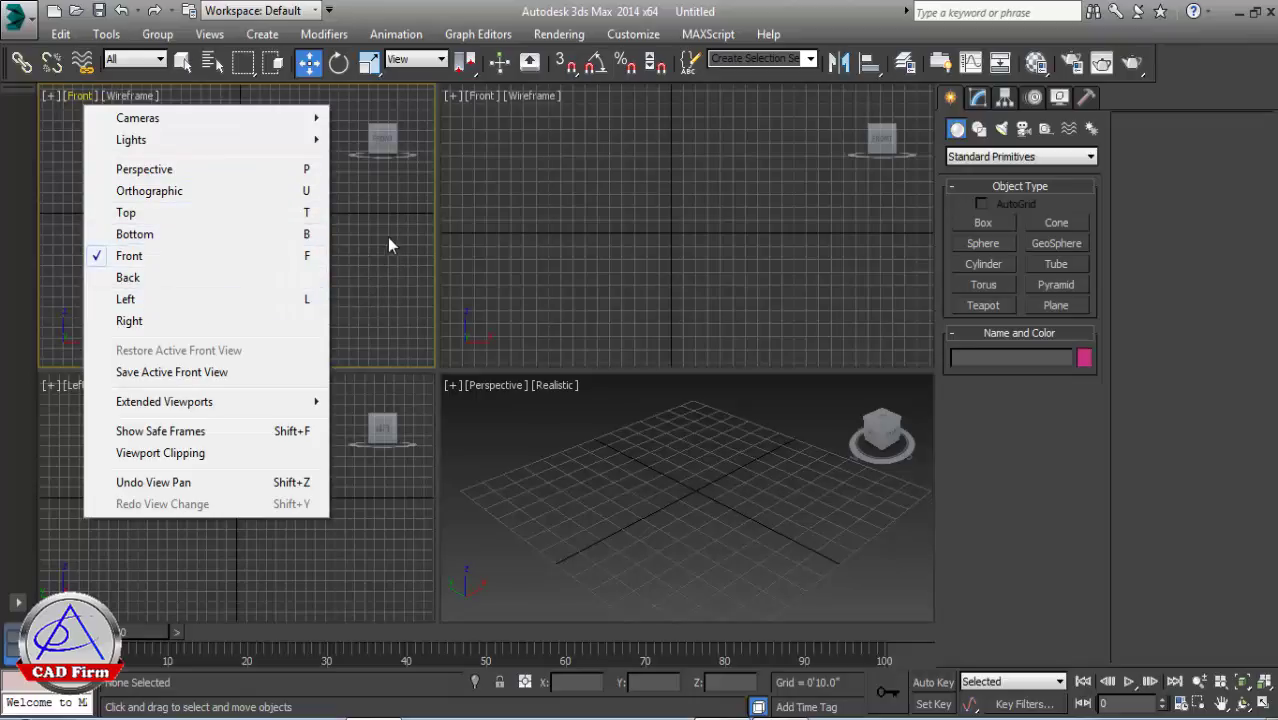
left_click(306, 258)
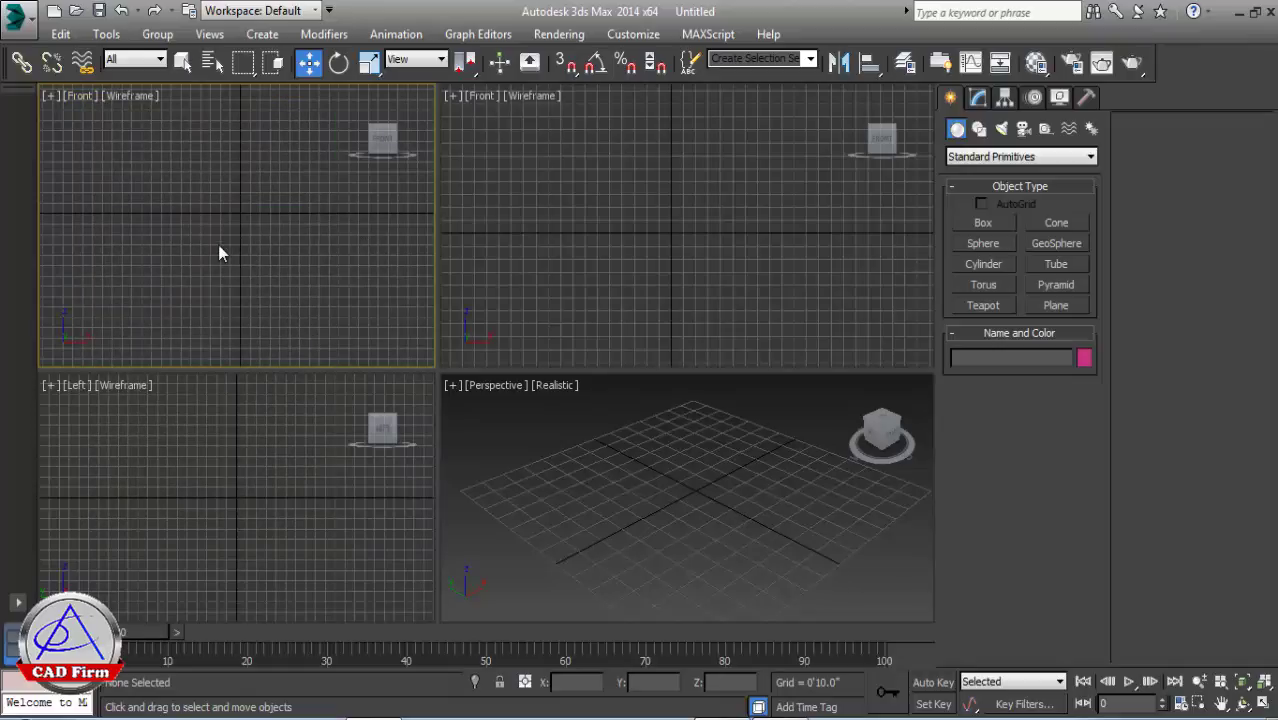
Cycle the top-left viewport through Top, Front and Left shortcuts, finishing on Top view
key("t")
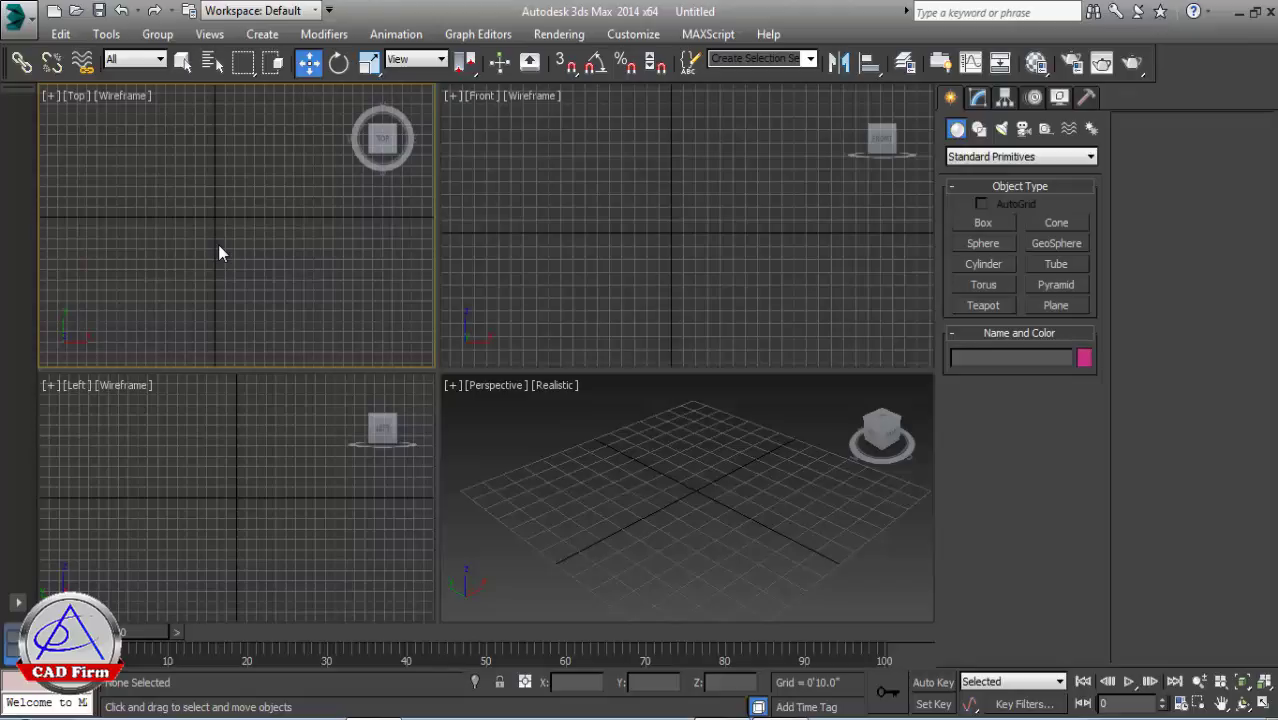
key("f")
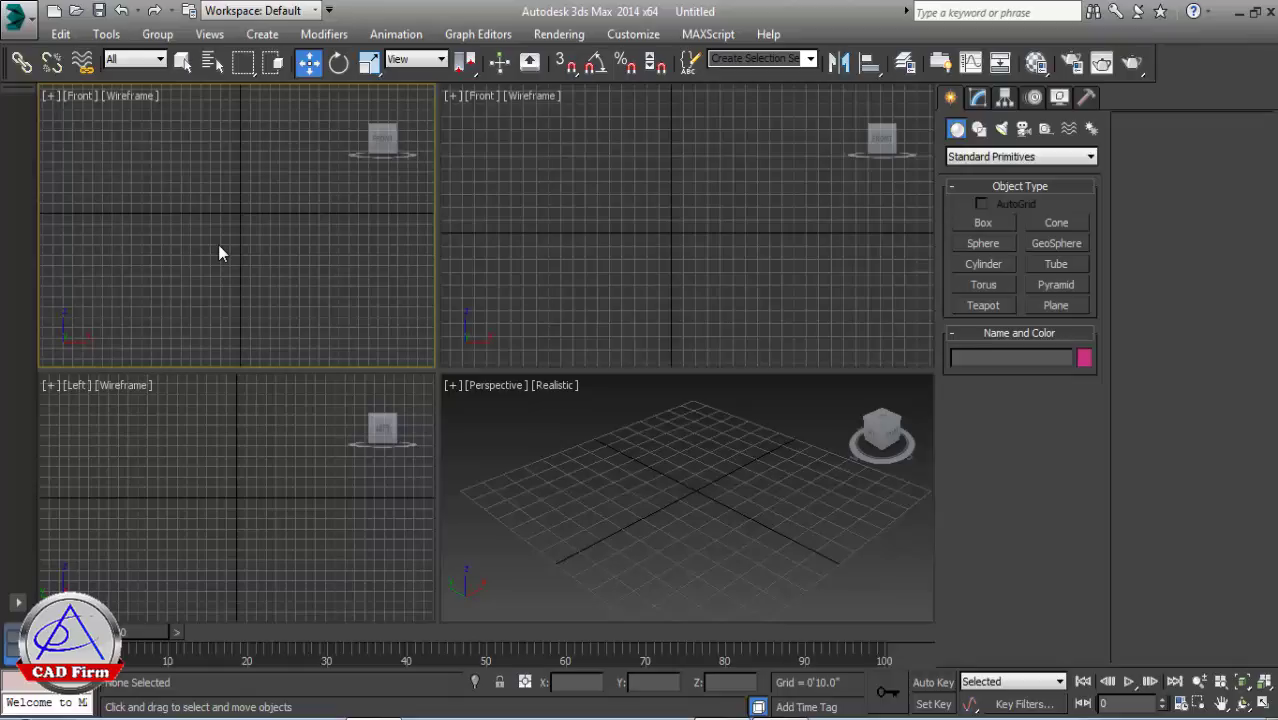
key("l")
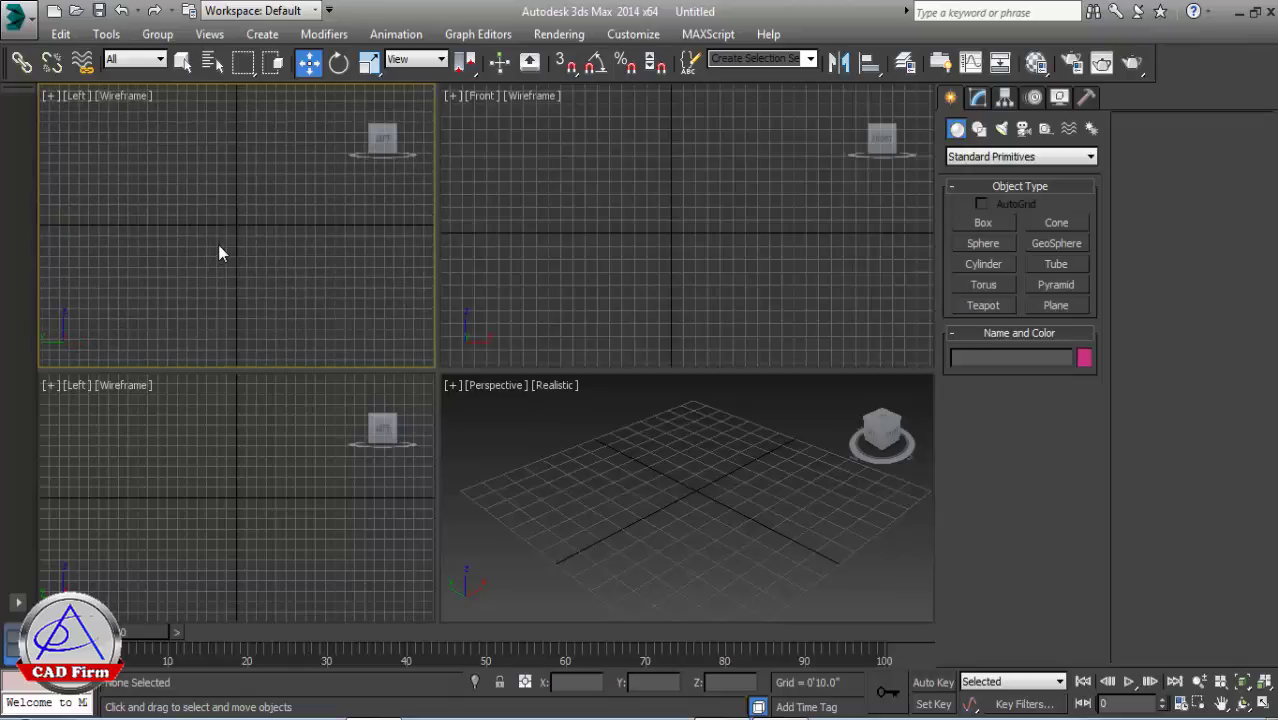
left_click(641, 230)
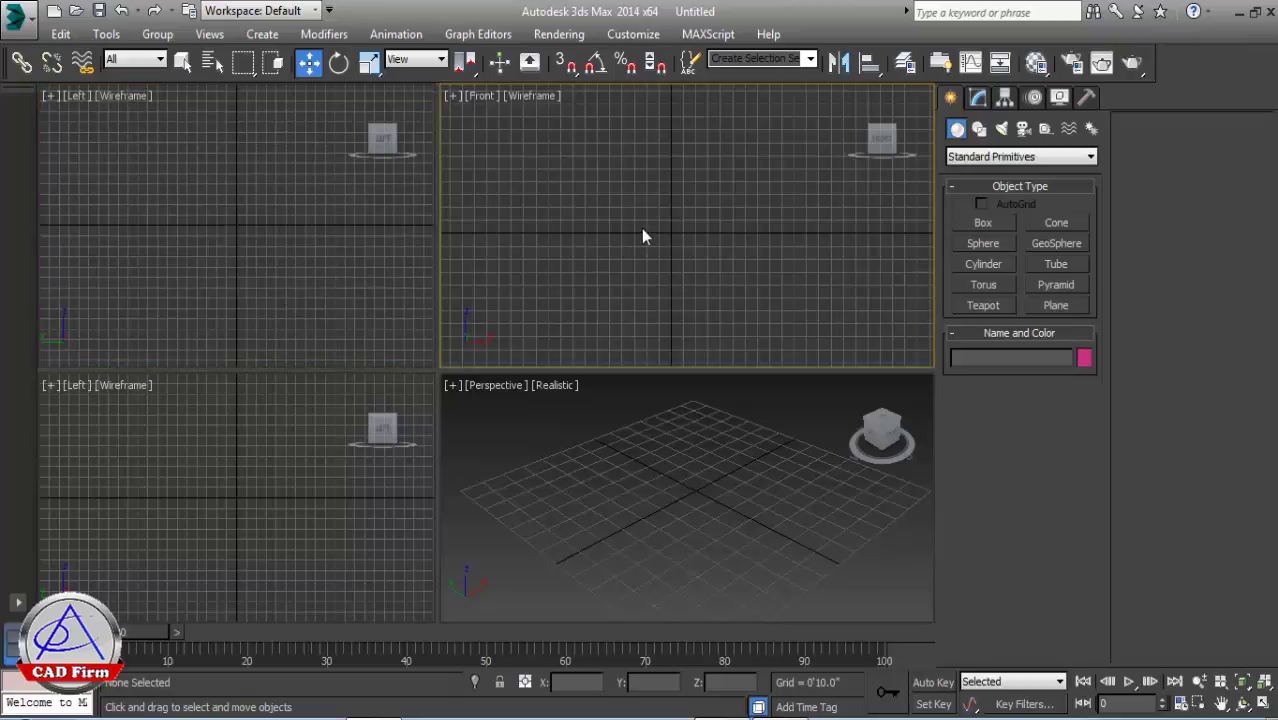
left_click(231, 212)
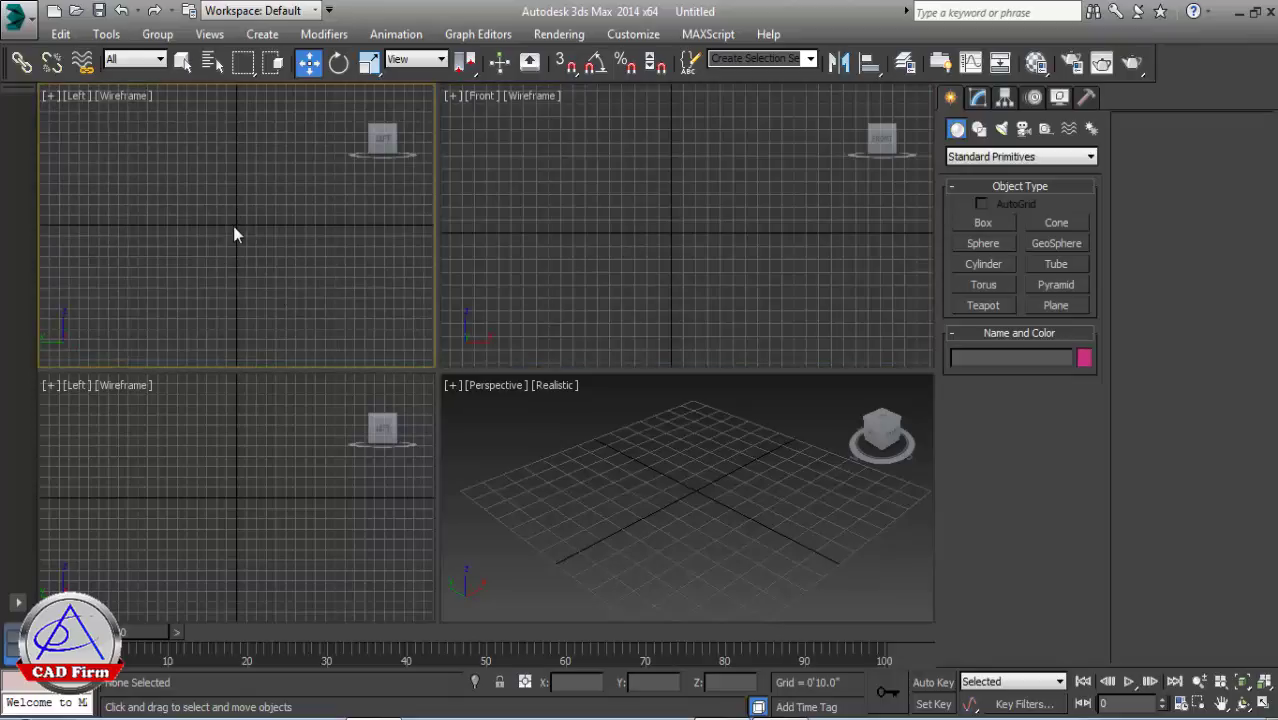
key("t")
left_click(820, 225)
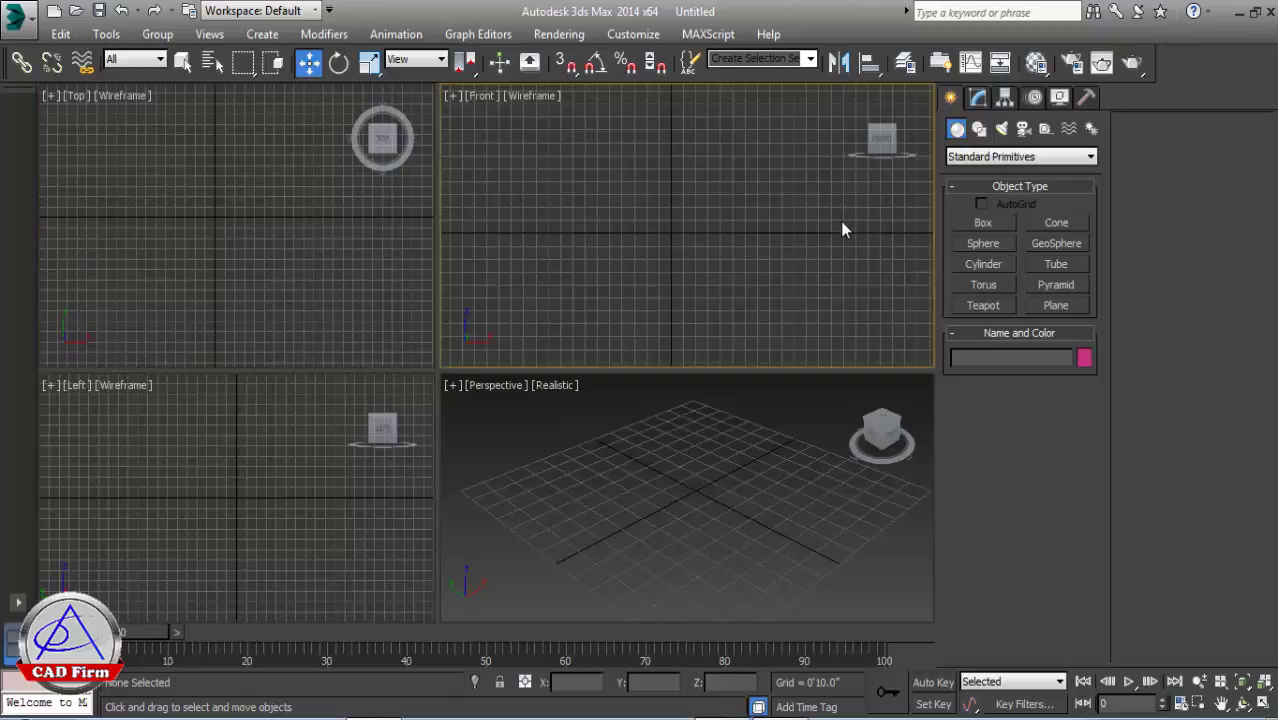
Turn off Show Grids in the Front viewport and pan the Perspective view slightly
left_click(451, 97)
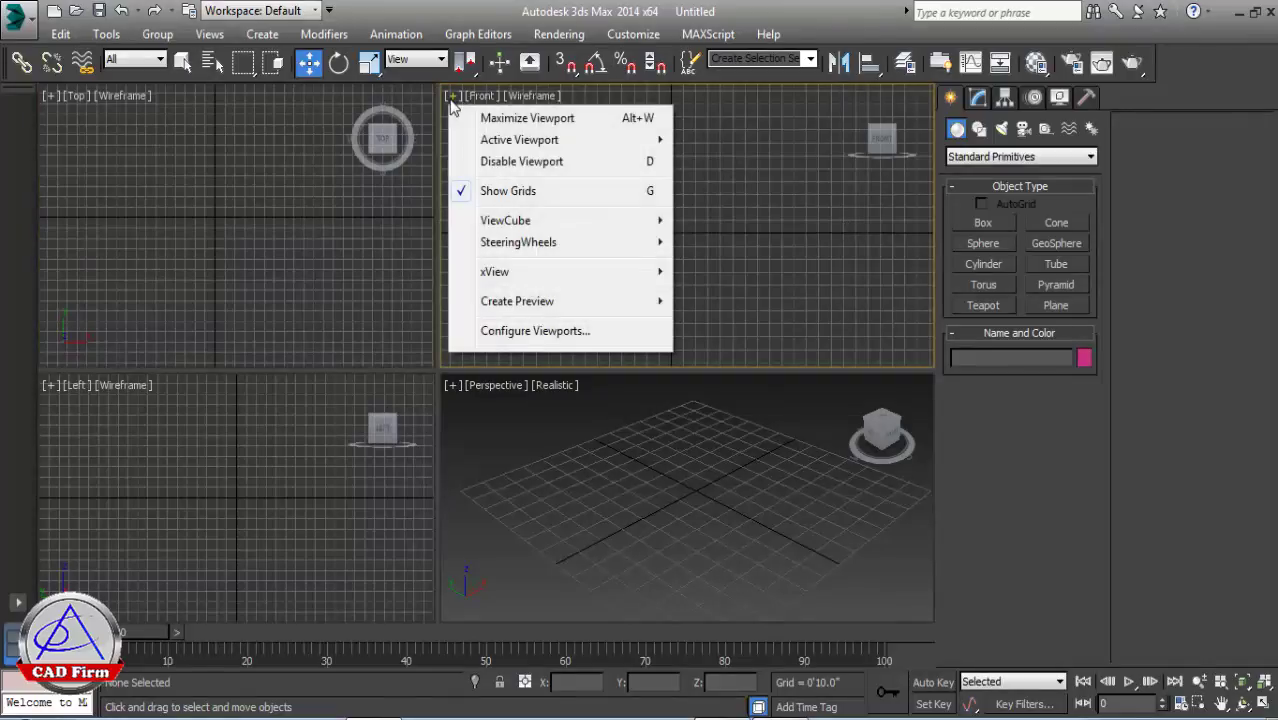
left_click(480, 190)
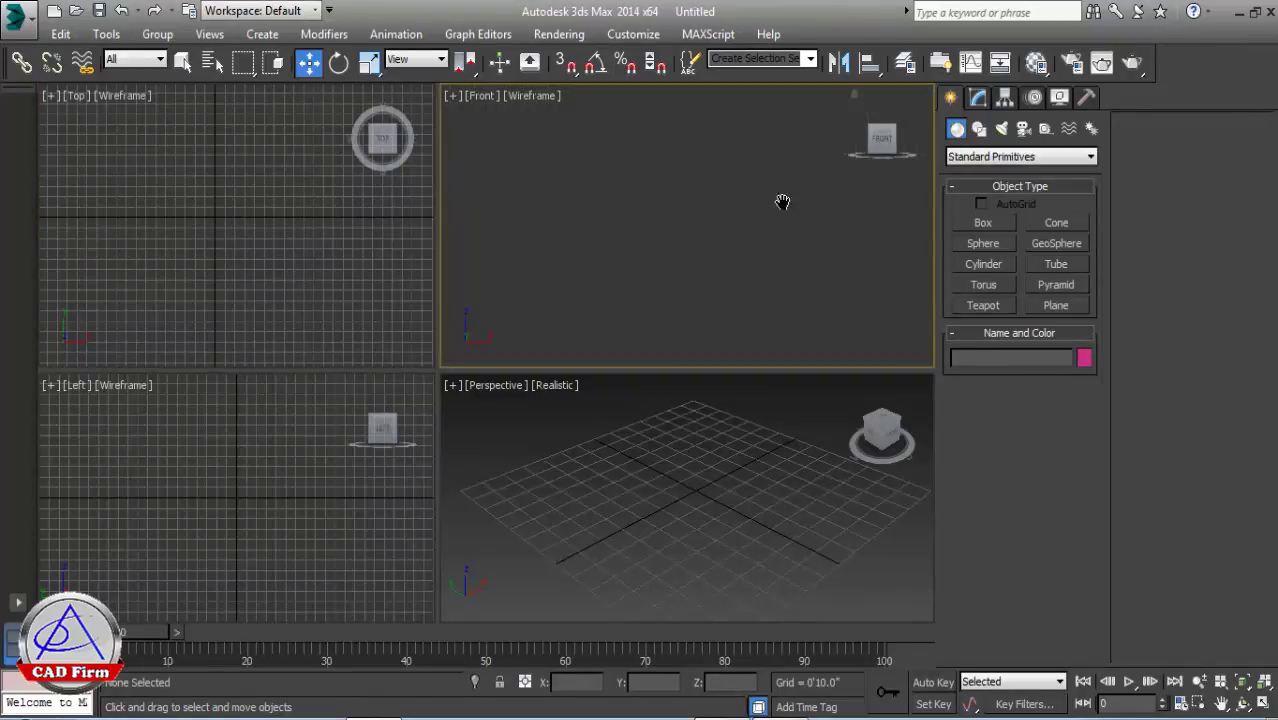
key("t")
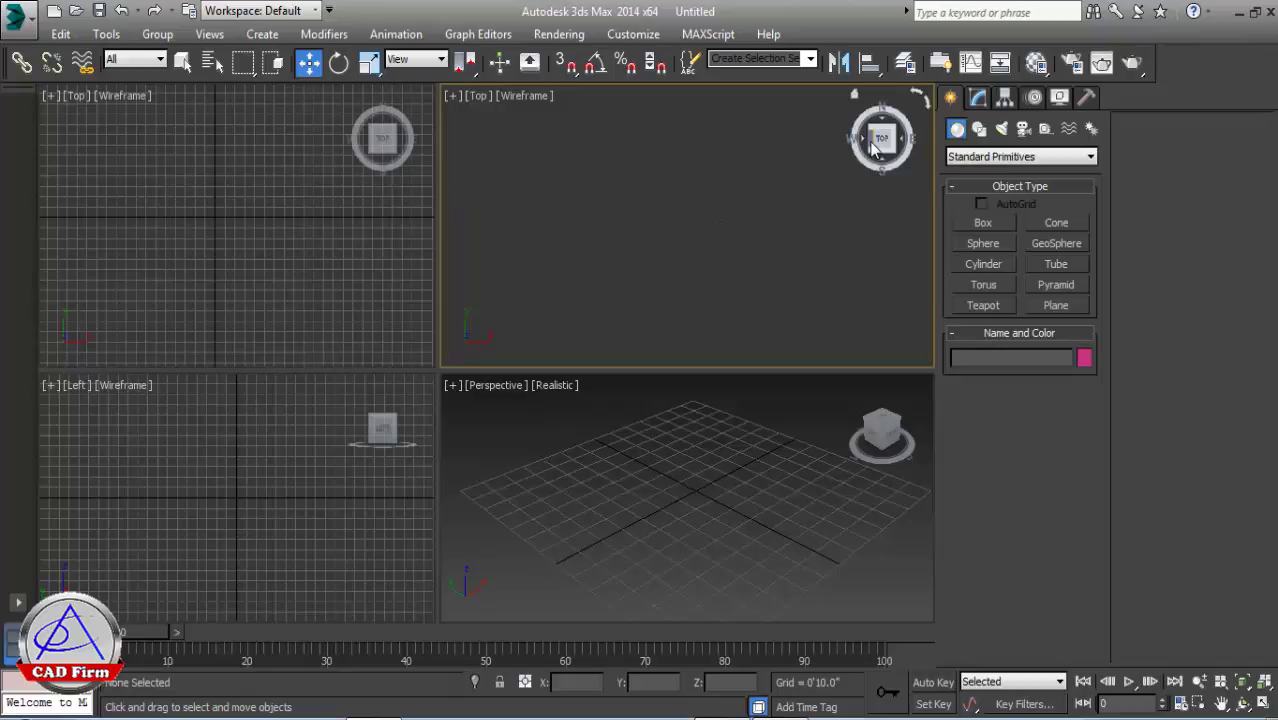
key("f")
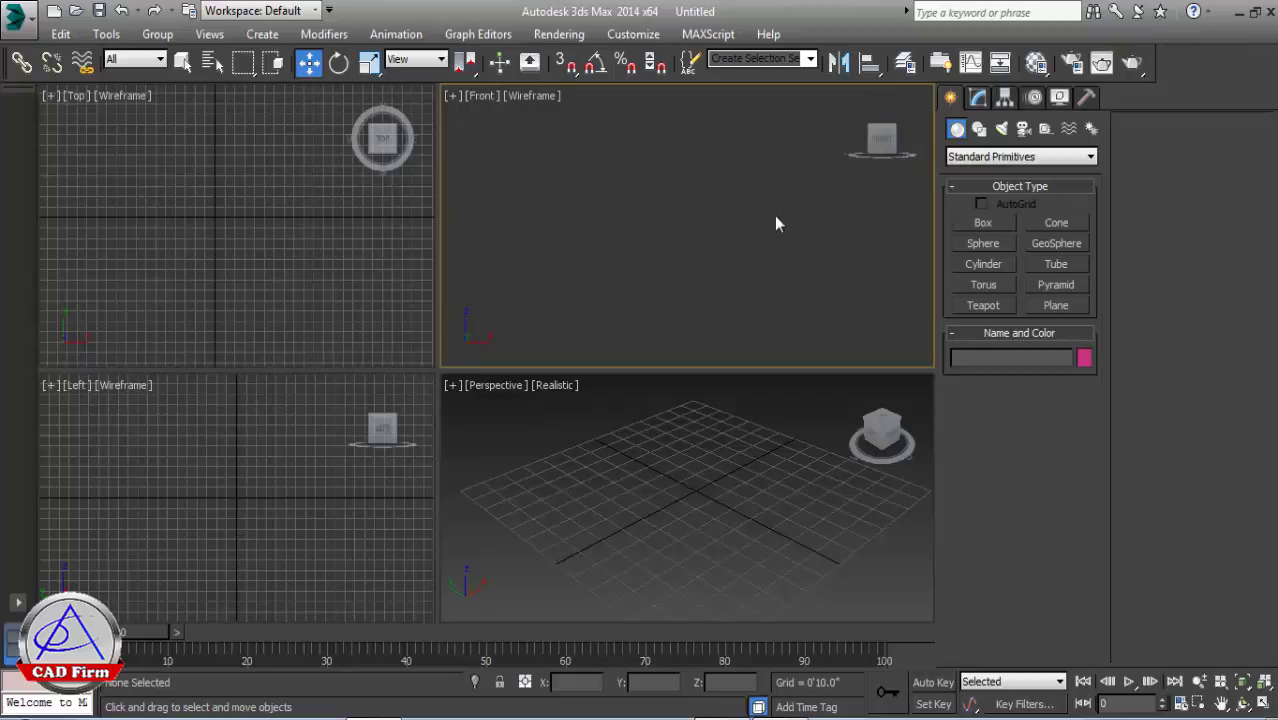
left_click(744, 512)
mouse_move(744, 513)
middle_mouse_down()
mouse_move(673, 520)
mouse_move(767, 543)
middle_mouse_up()
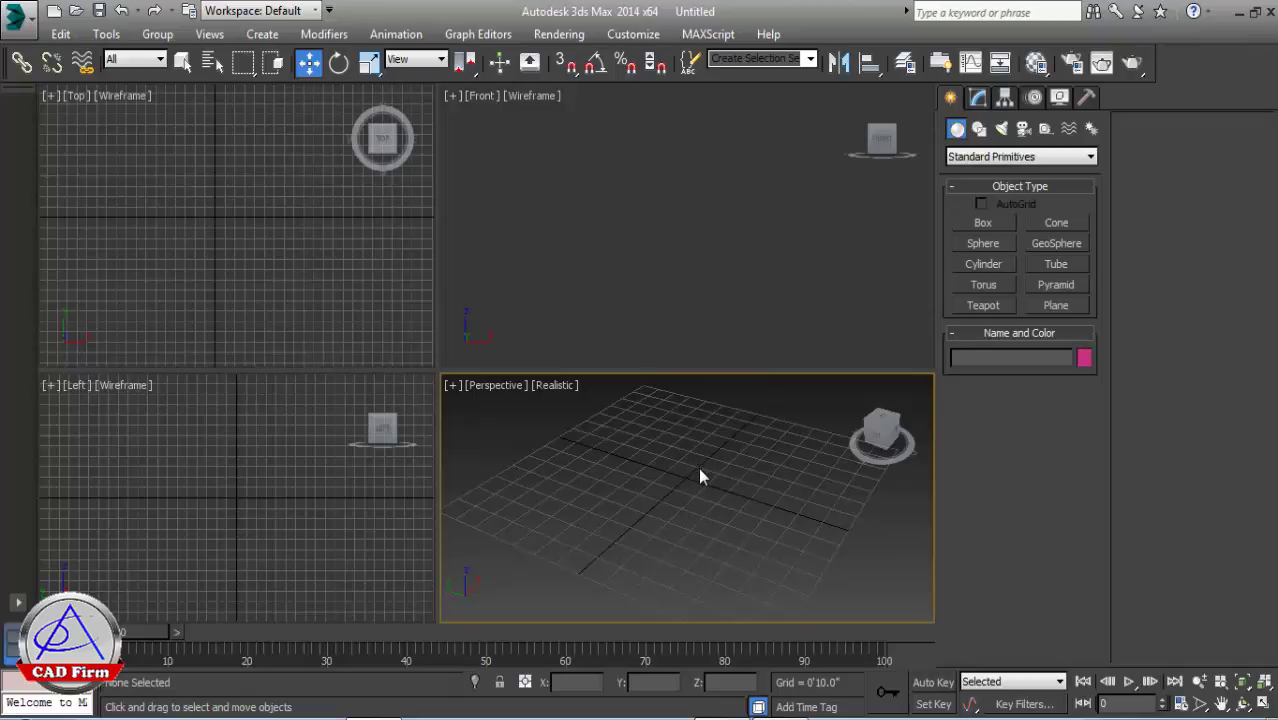
key("alt+w")
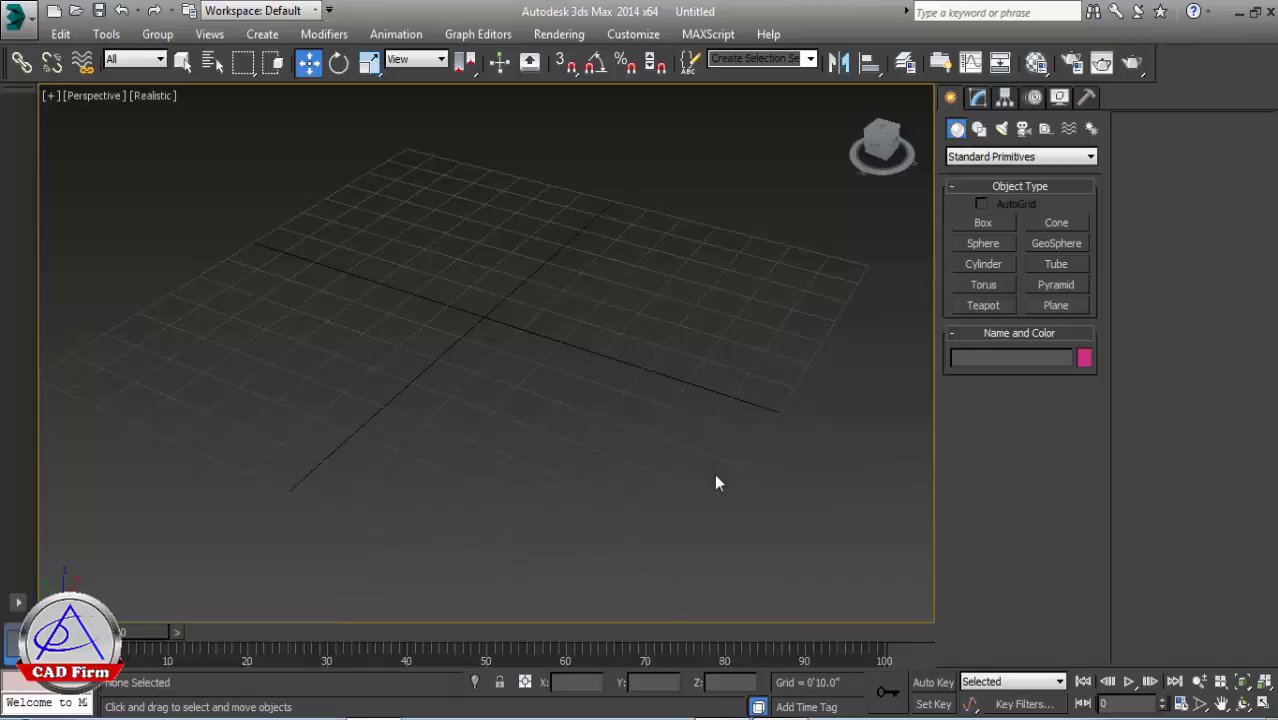
key("alt+w")
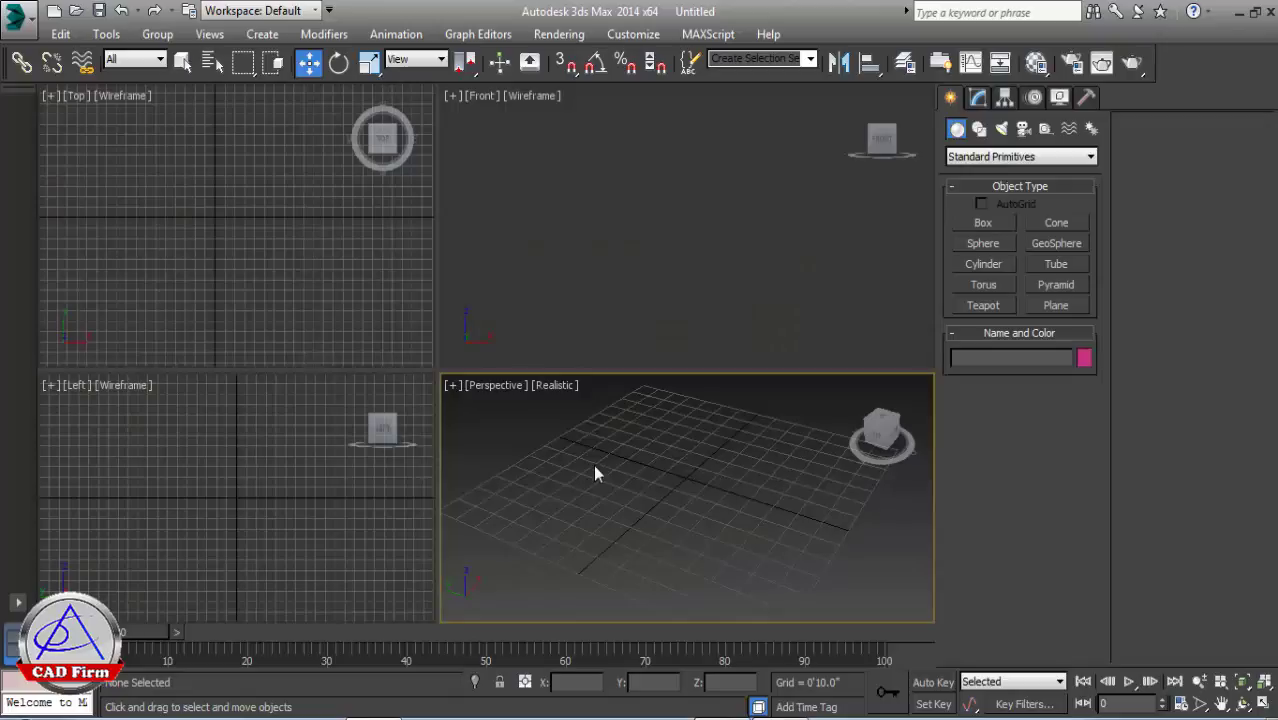
left_click(1264, 706)
left_click(1264, 706)
left_click(737, 191)
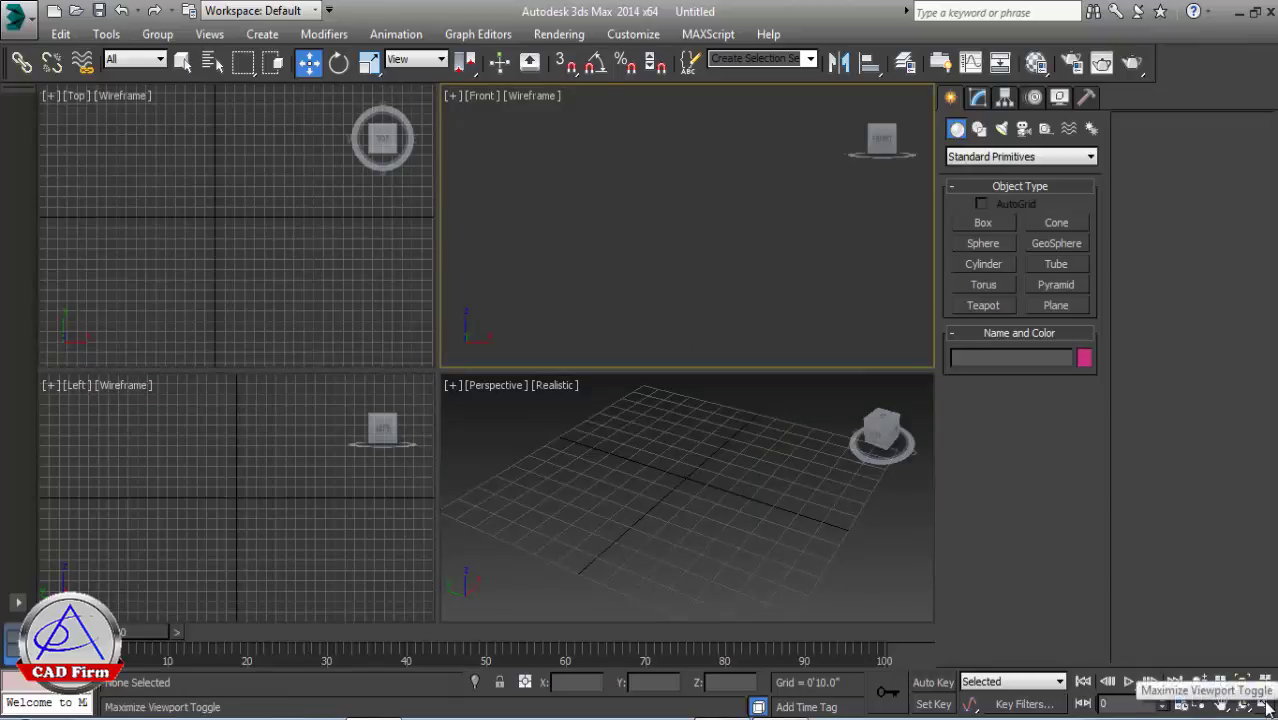
left_click(1266, 707)
left_click(1266, 707)
left_click(269, 240)
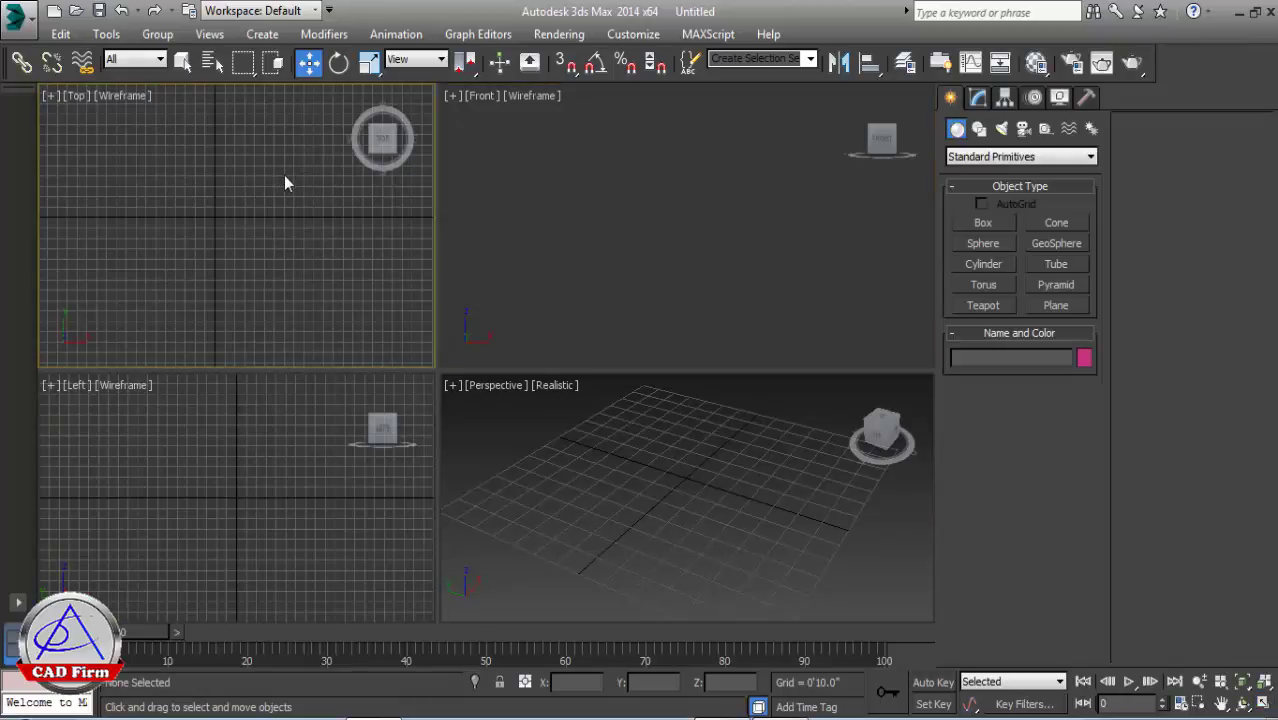
key("alt+w")
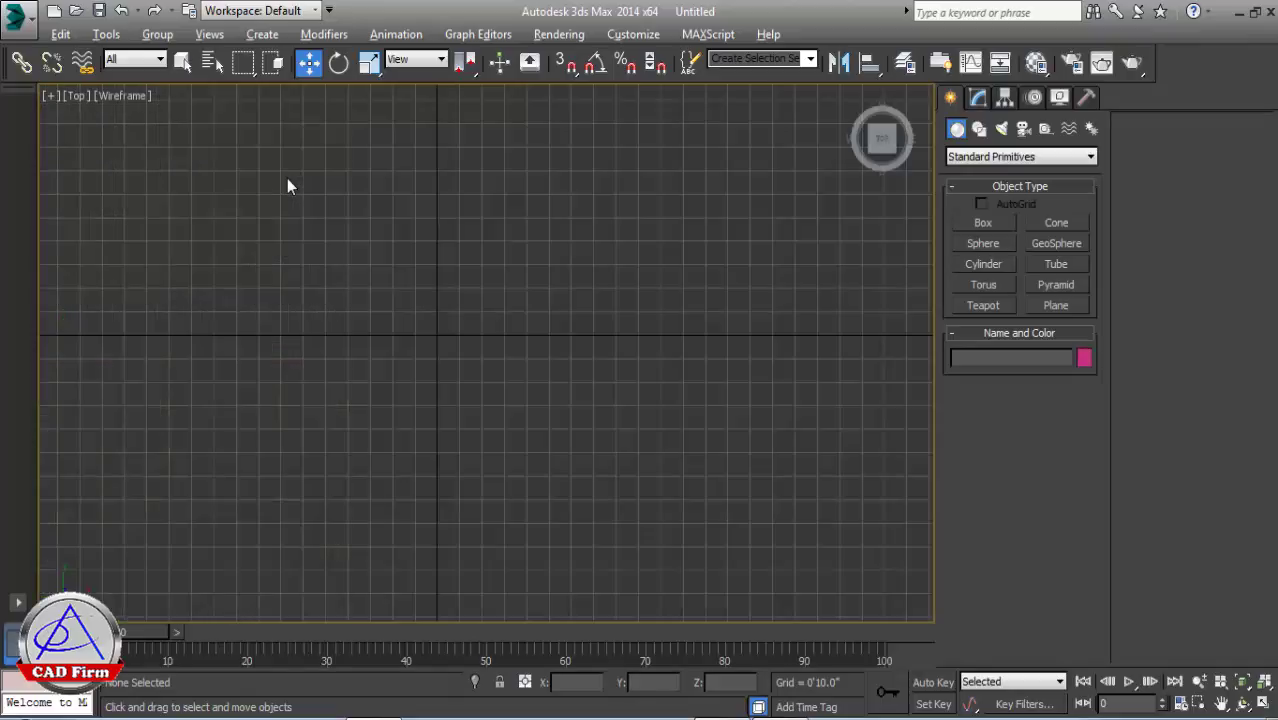
key("alt+w")
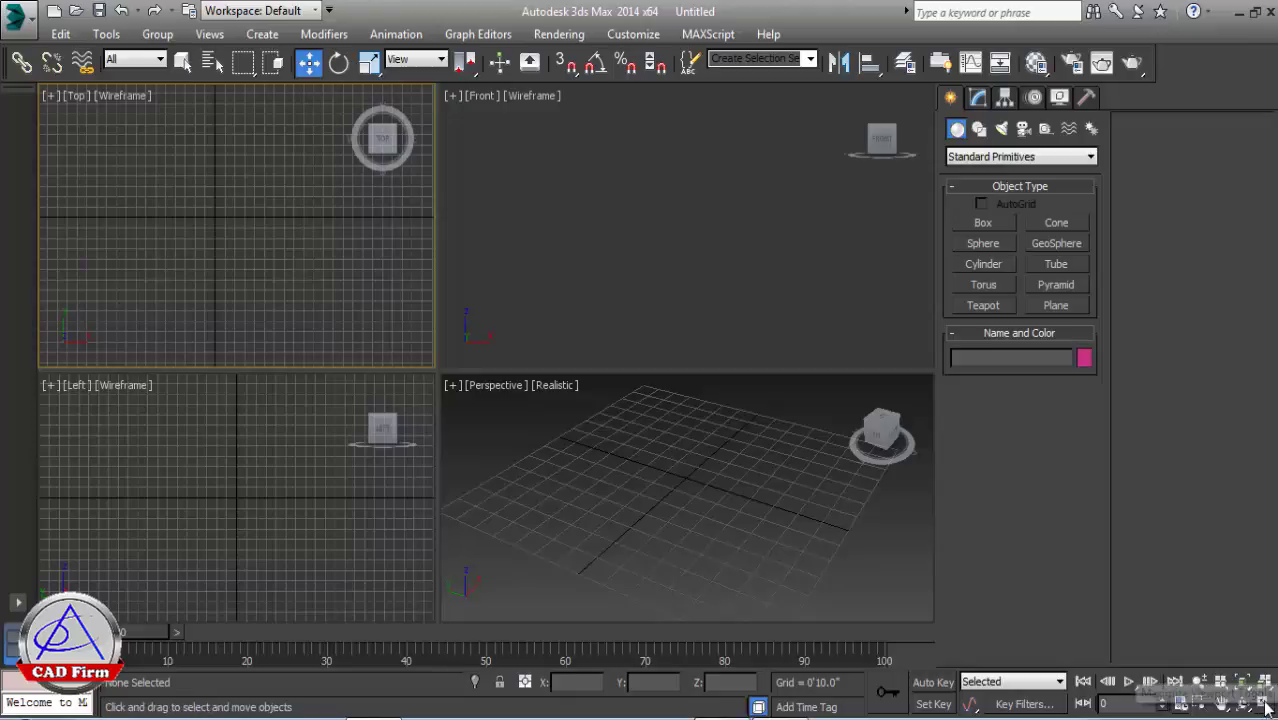
left_click(1264, 707)
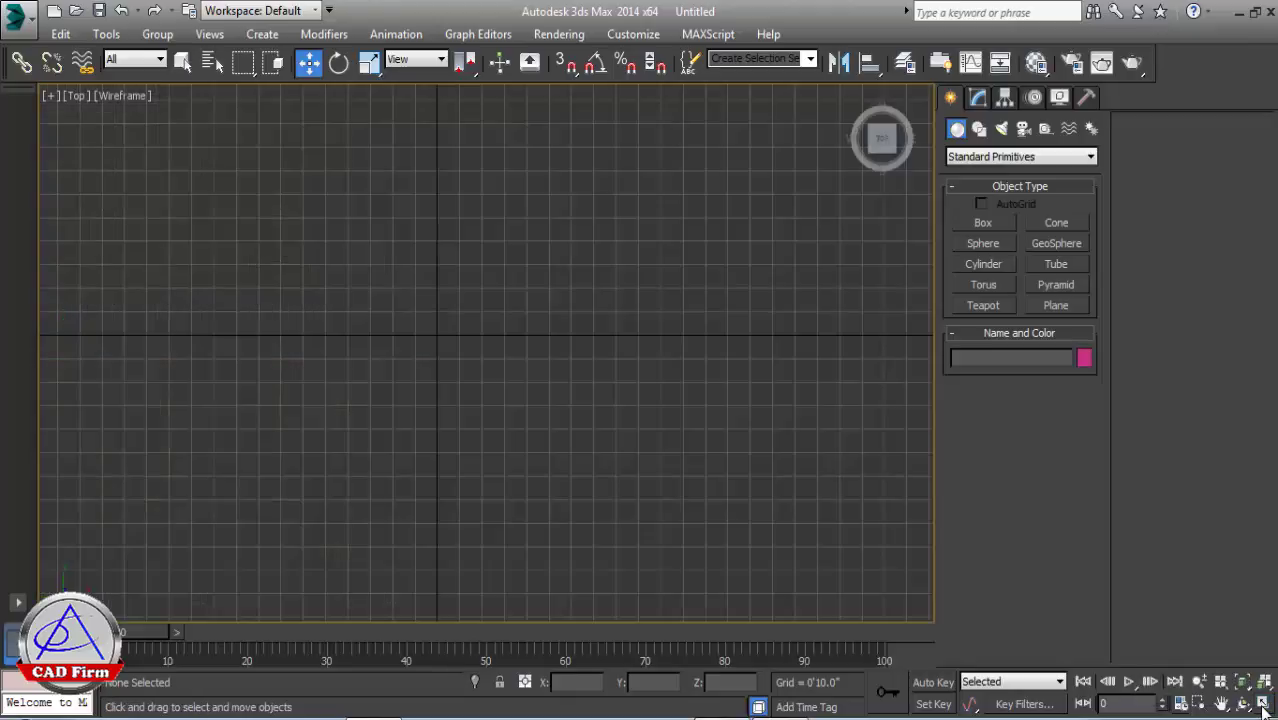
left_click(1263, 706)
left_click(690, 517)
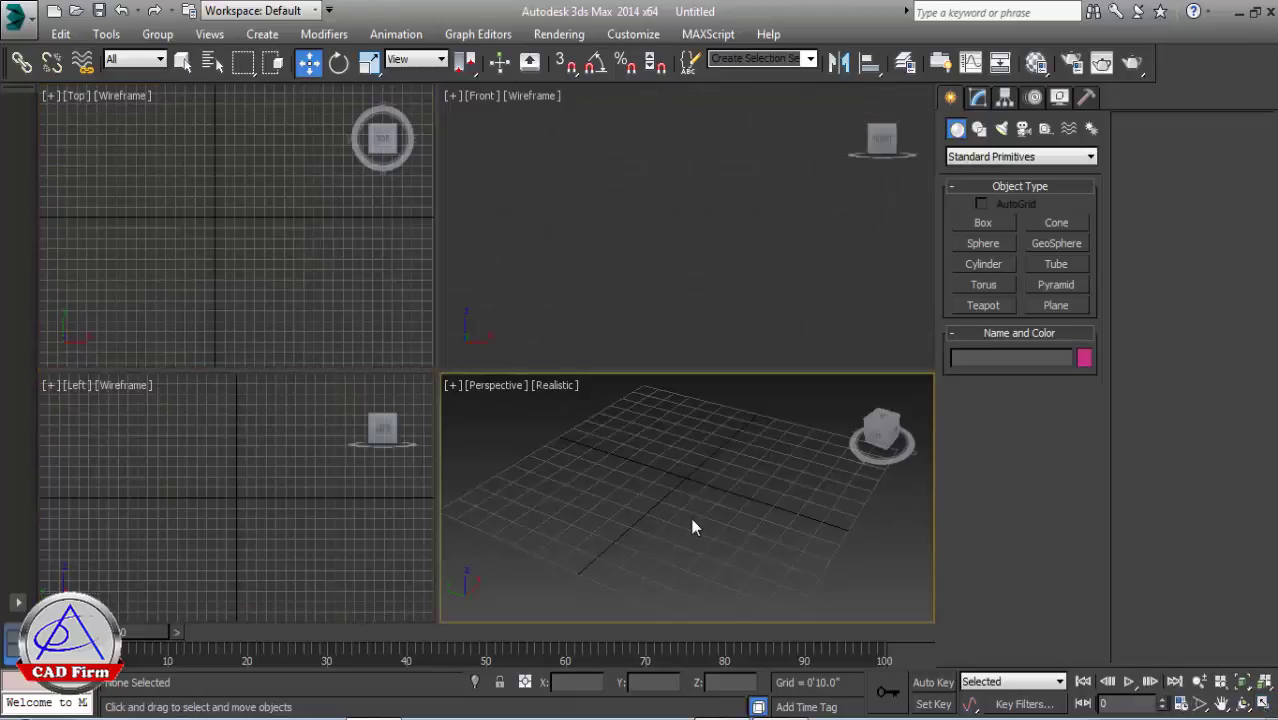
left_click(605, 318)
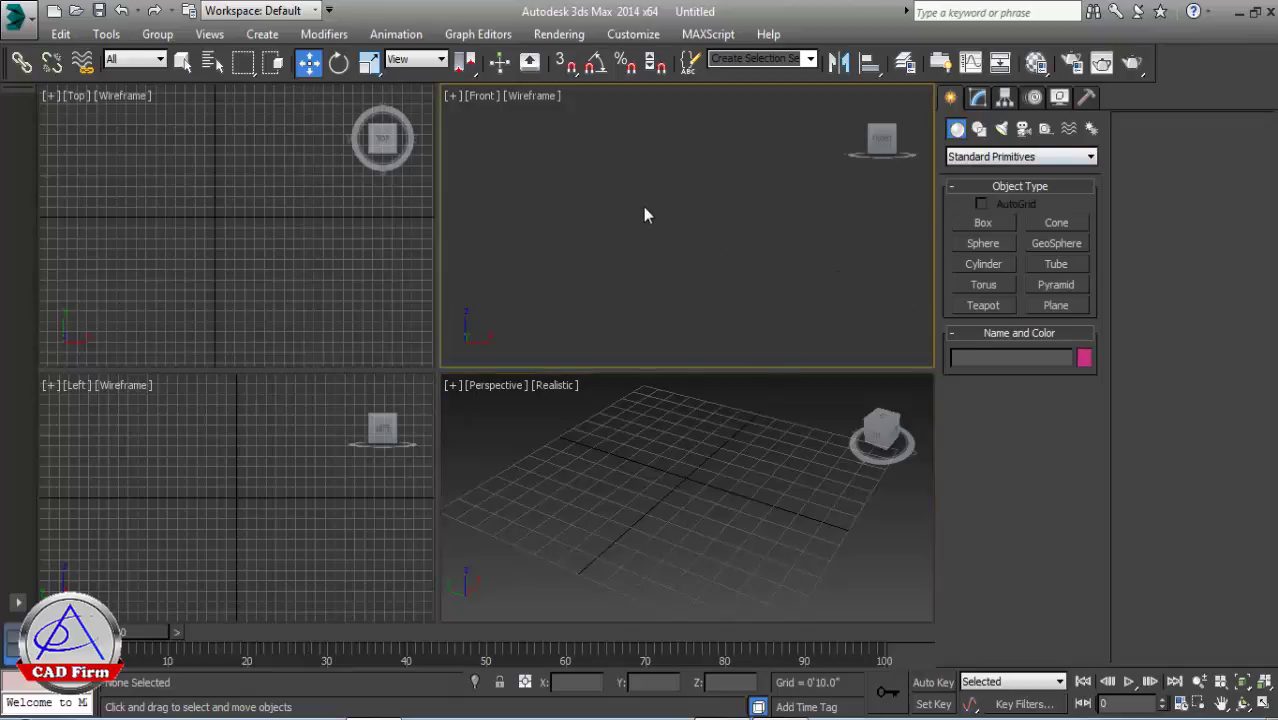
left_click(239, 178)
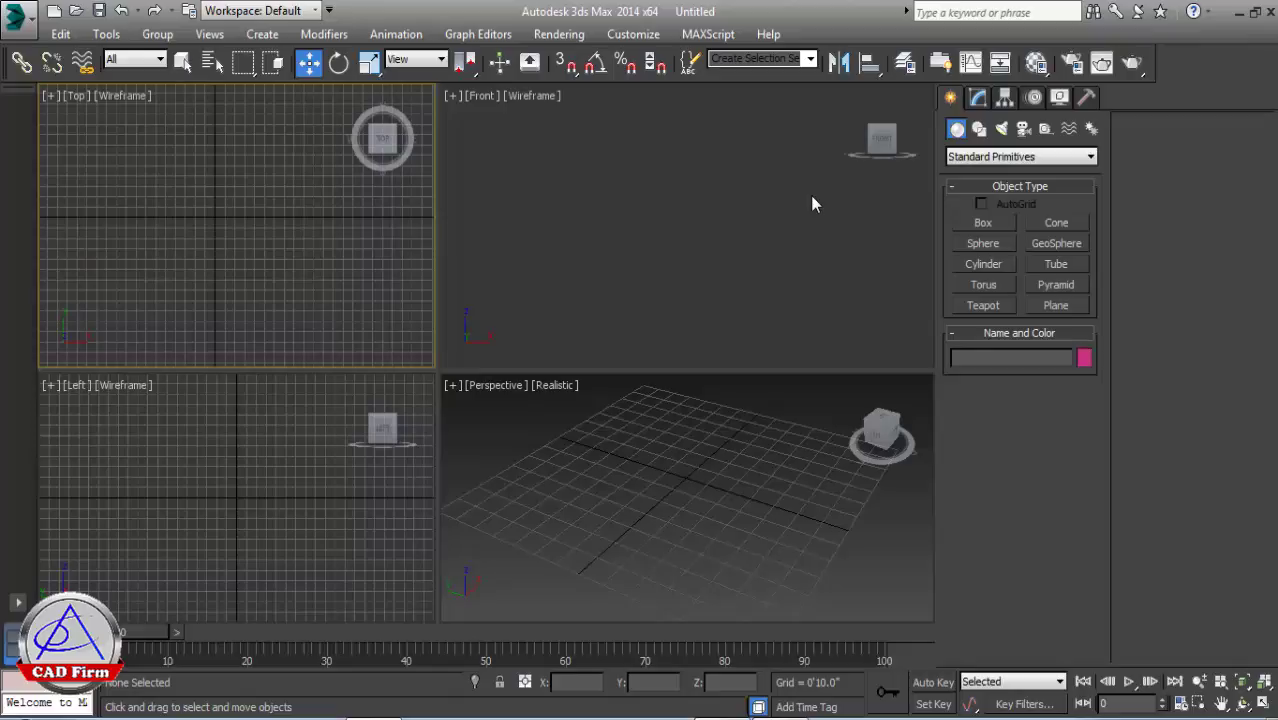
left_click(686, 226)
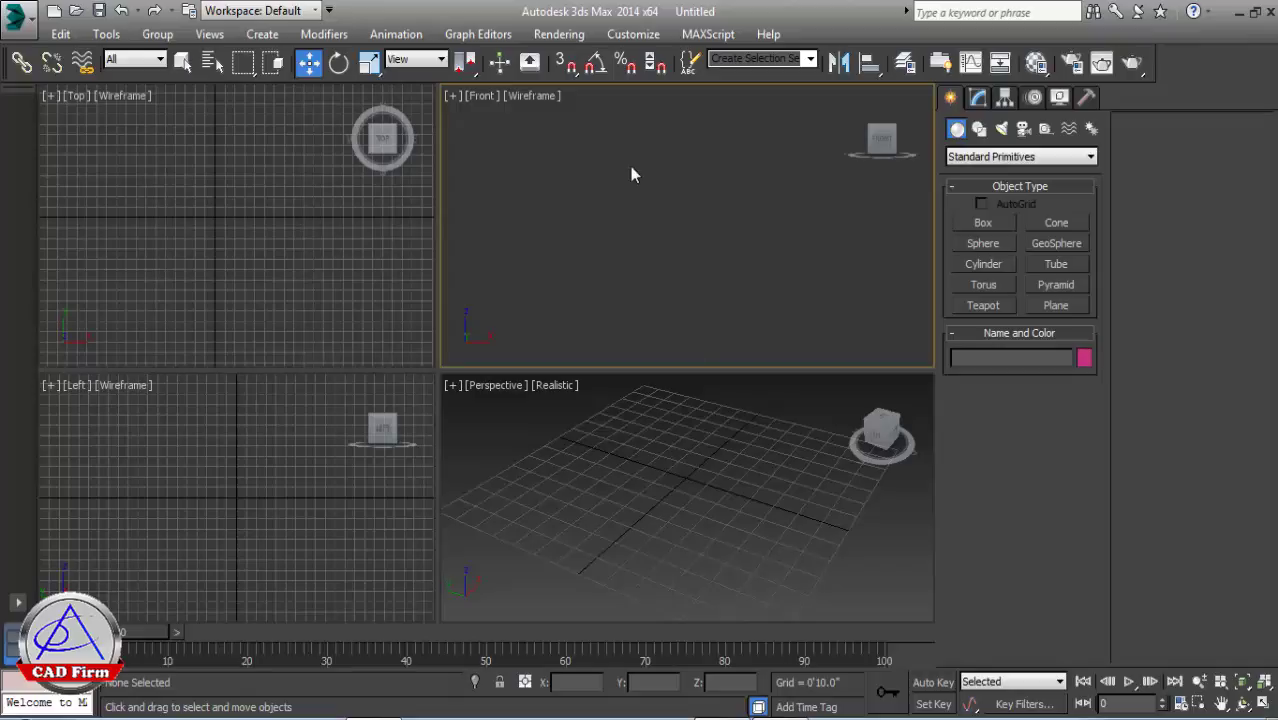
Open Customize > Units Setup and set the display unit scale to Metric
left_click(633, 34)
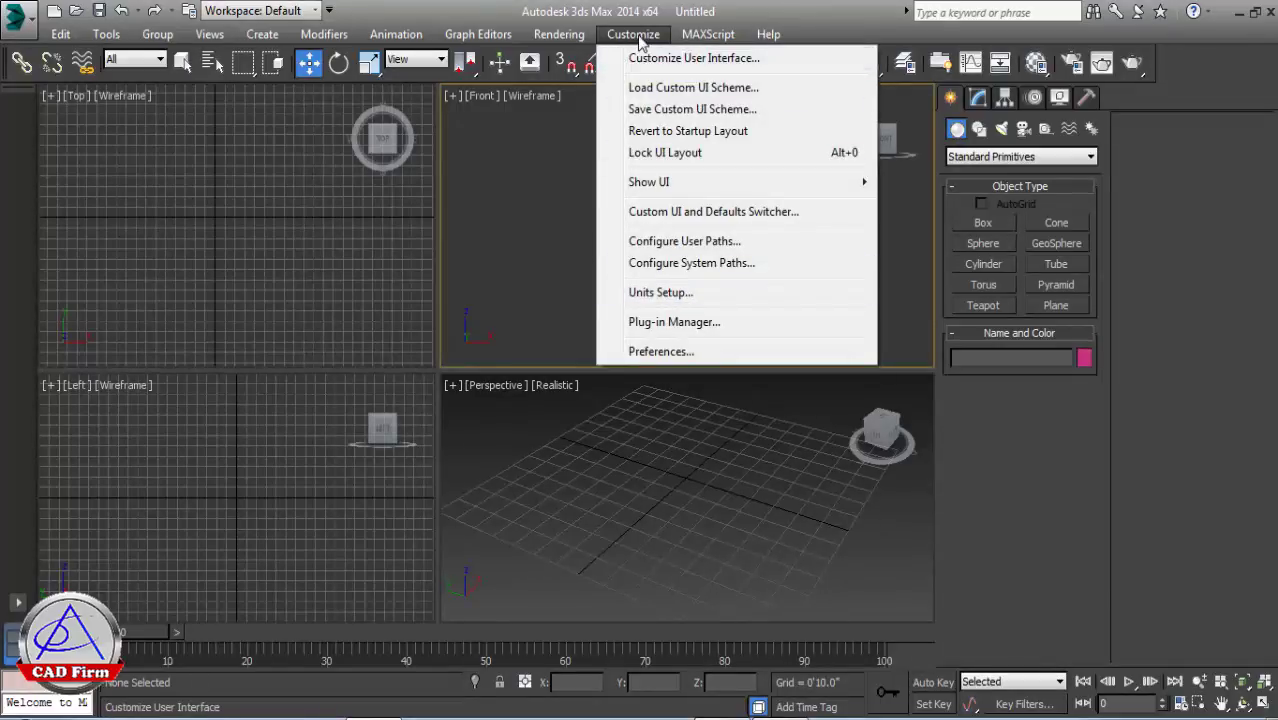
left_click(668, 296)
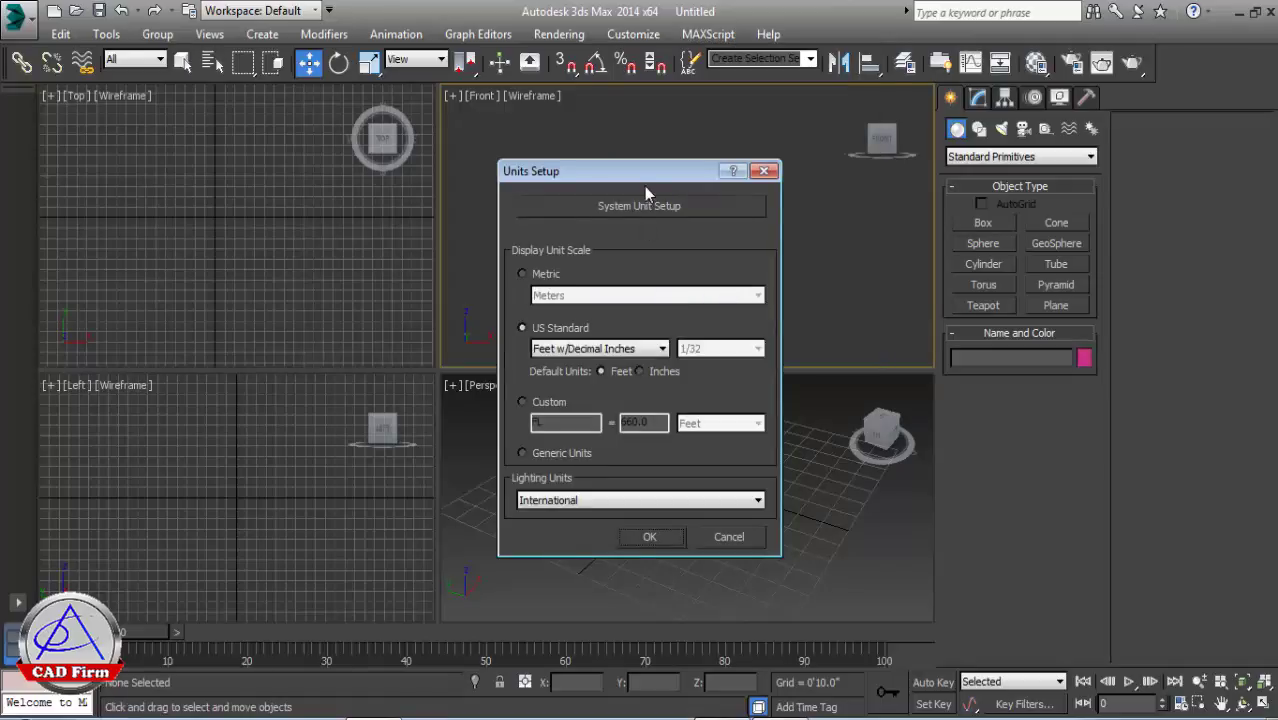
left_click_drag(644, 173, 602, 103)
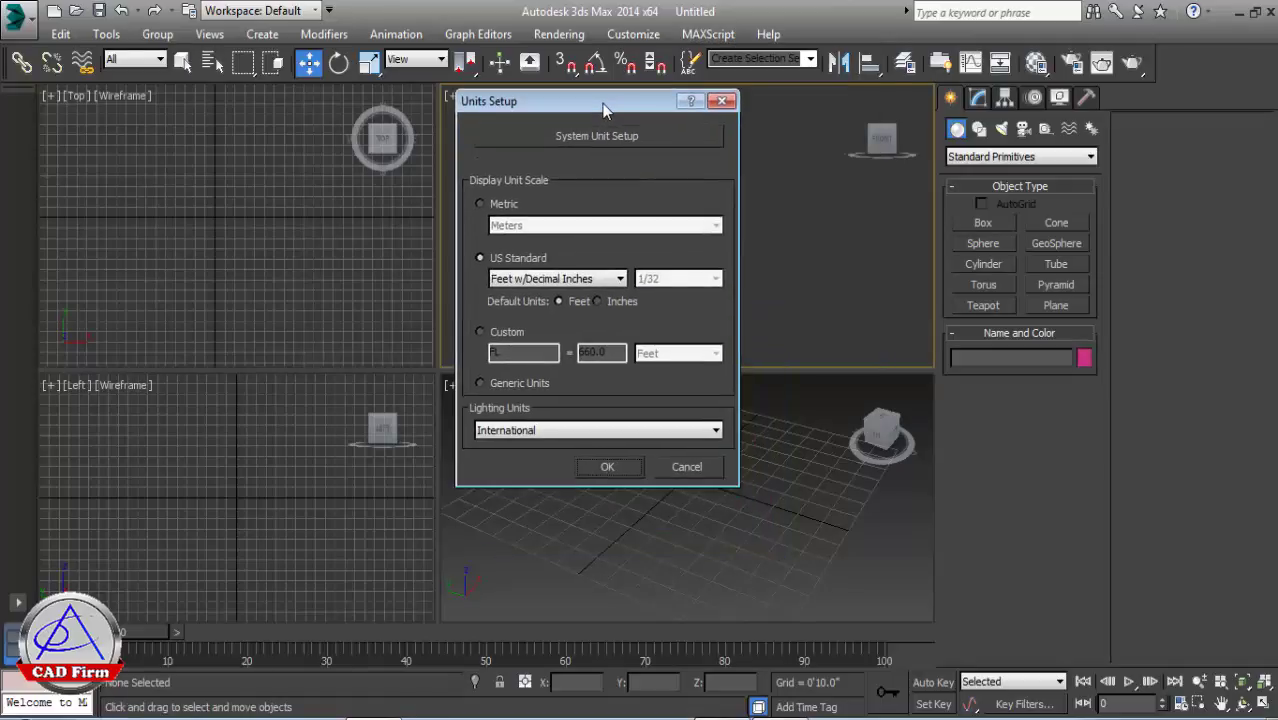
left_click(505, 205)
left_click(536, 261)
left_click(520, 384)
left_click(505, 204)
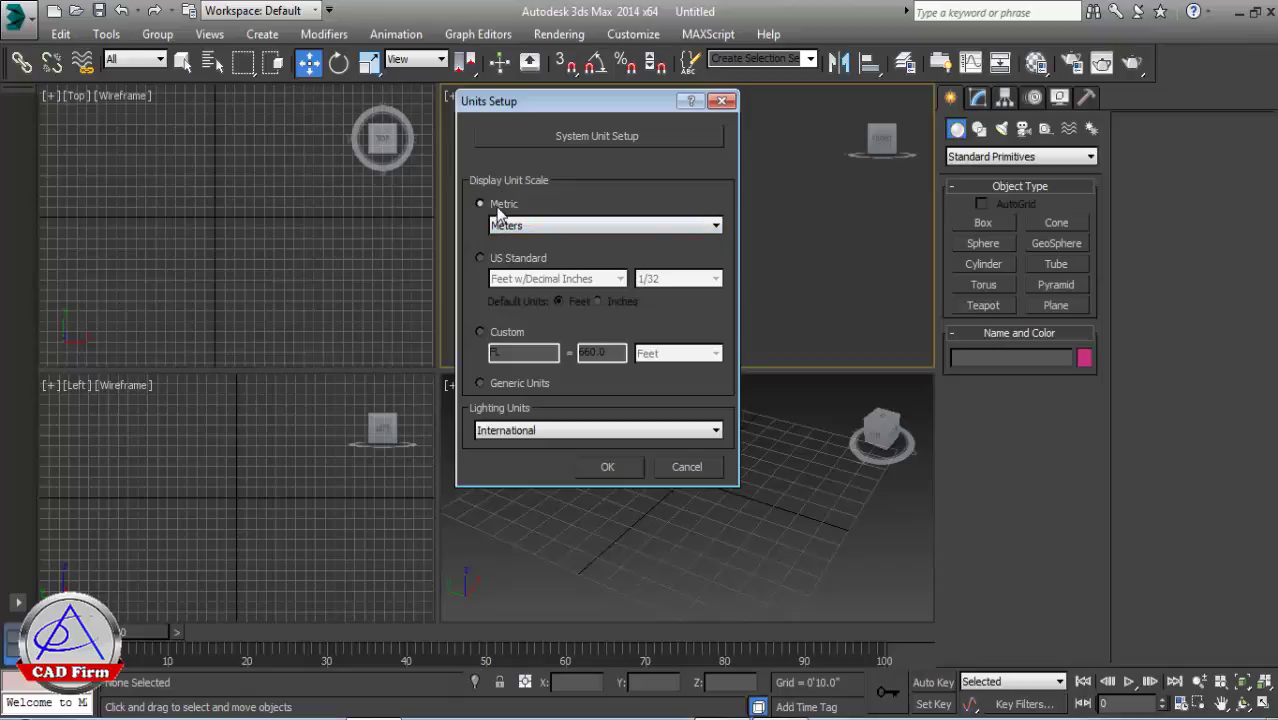
Choose Millimeters from the metric units list and confirm with OK
left_click(543, 228)
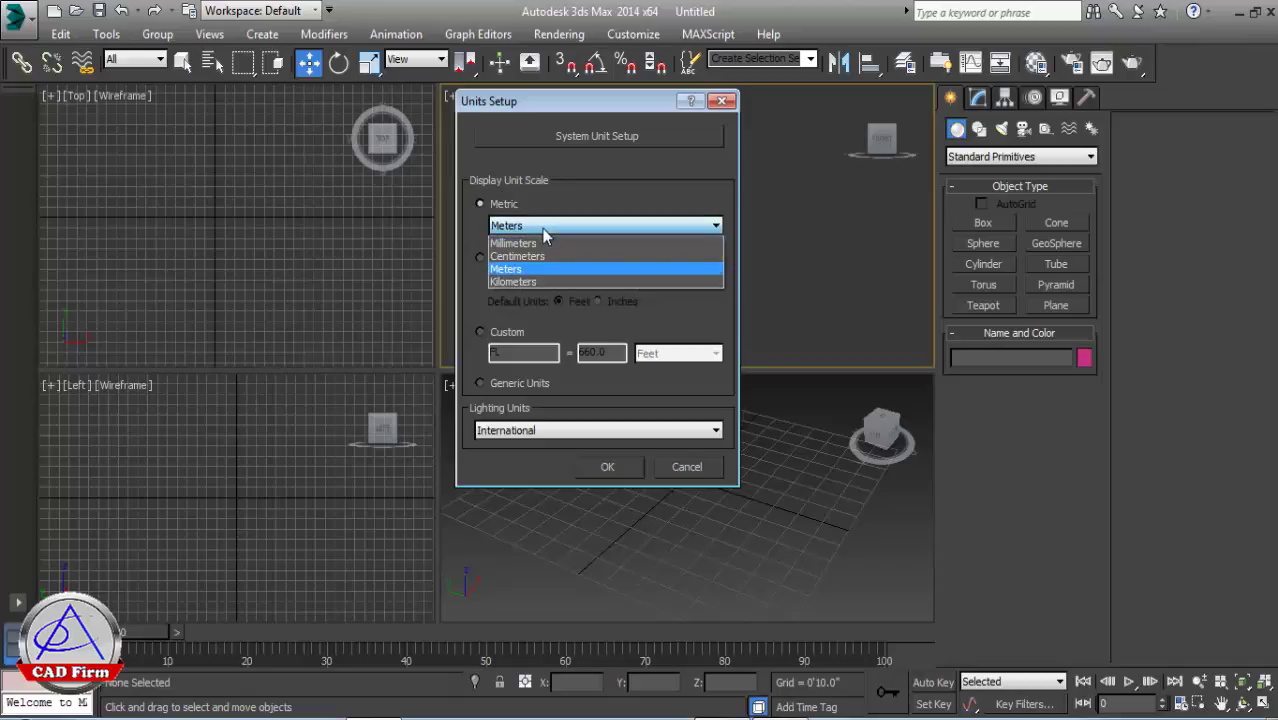
left_click(520, 270)
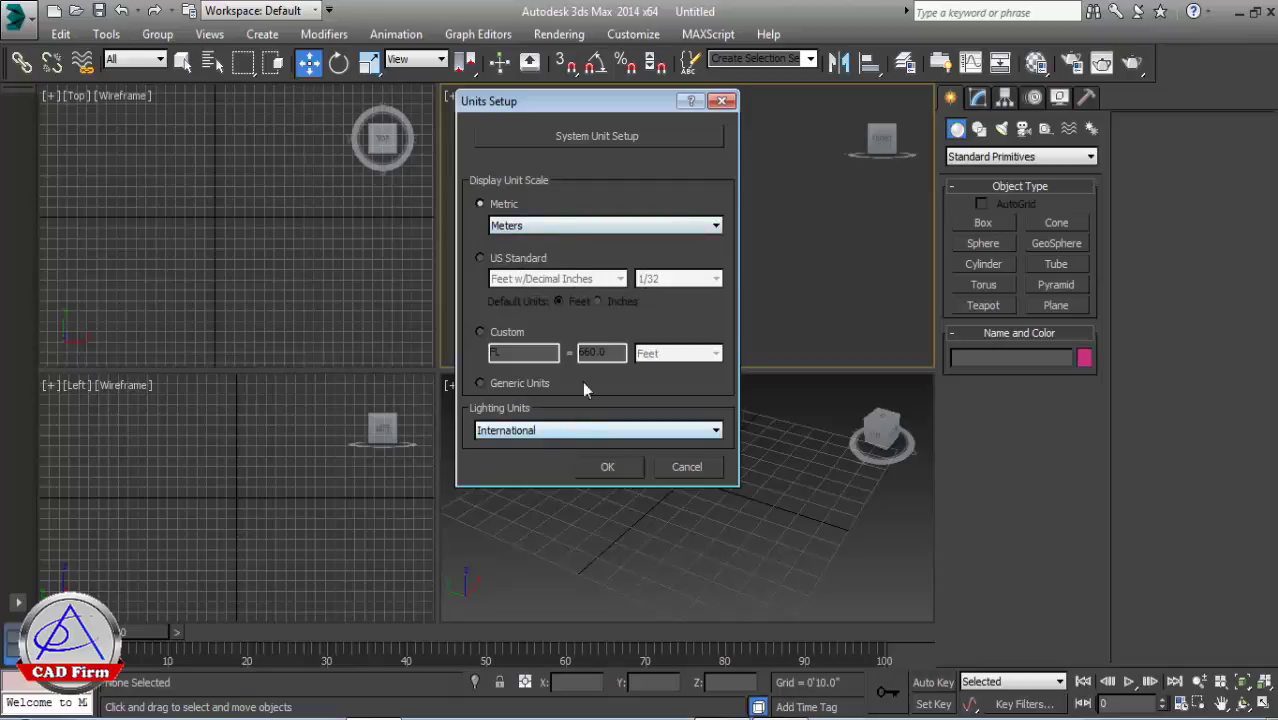
left_click(552, 226)
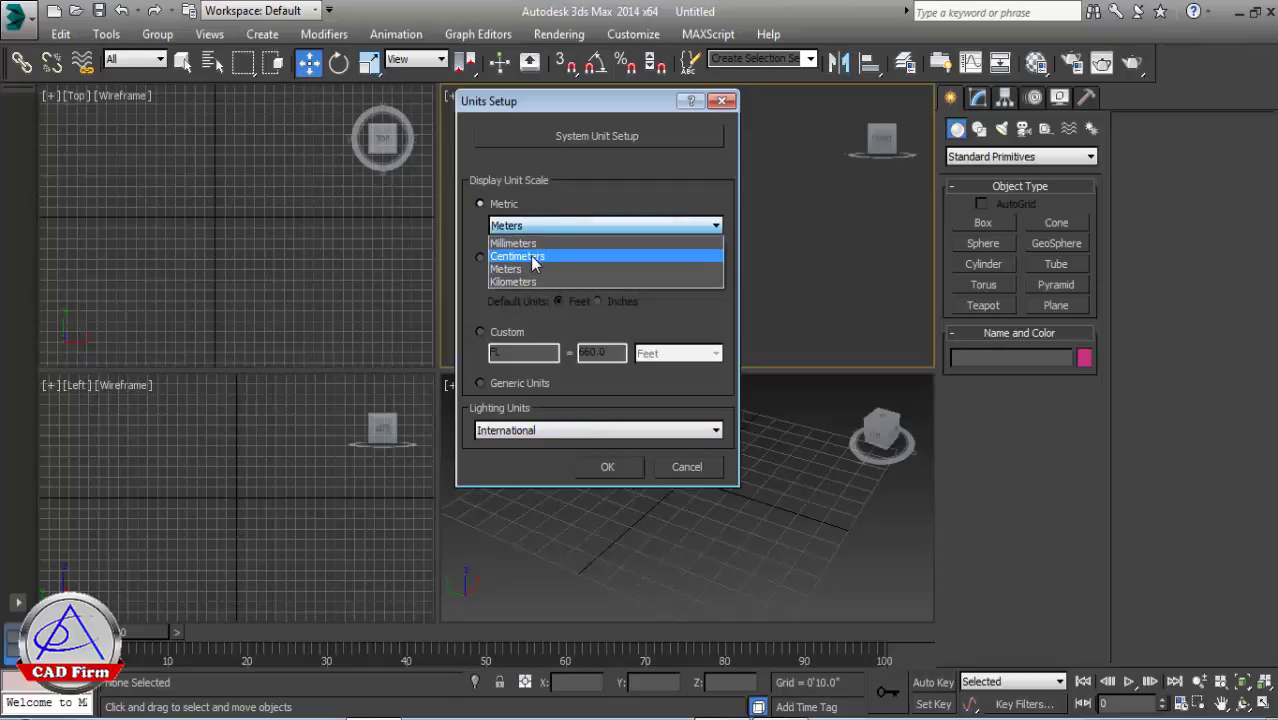
left_click(533, 257)
left_click(540, 226)
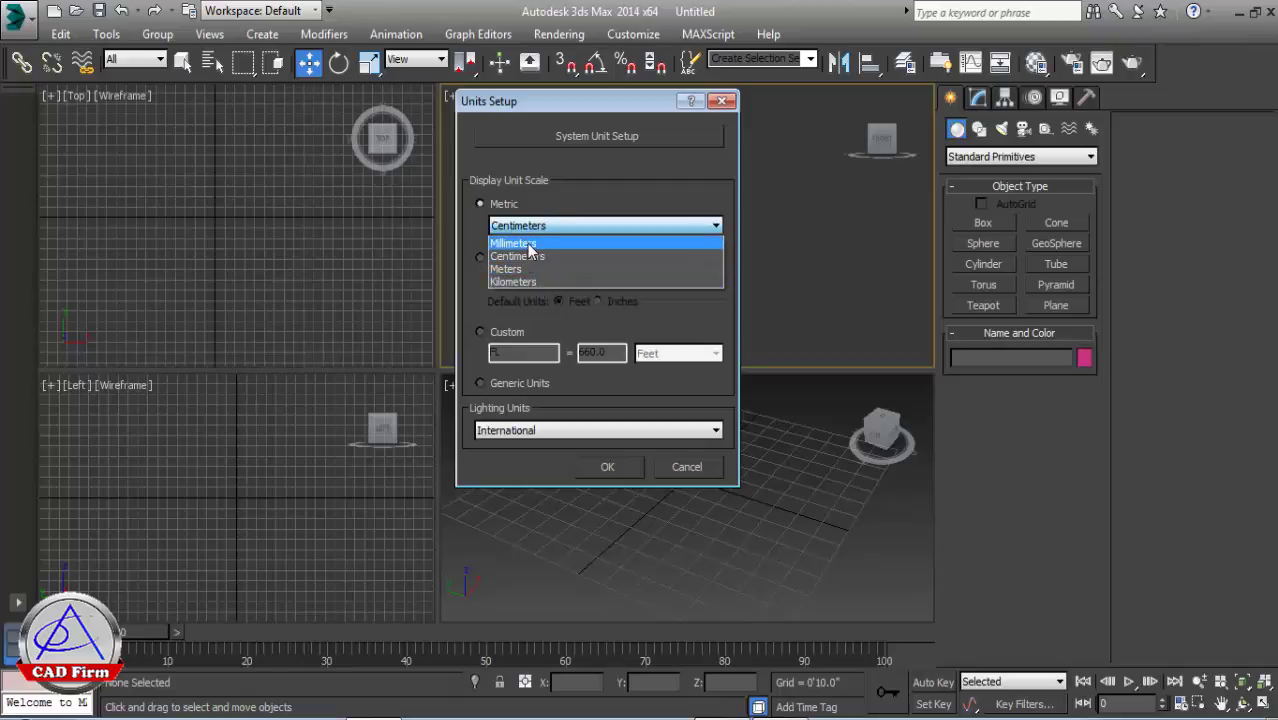
left_click(513, 243)
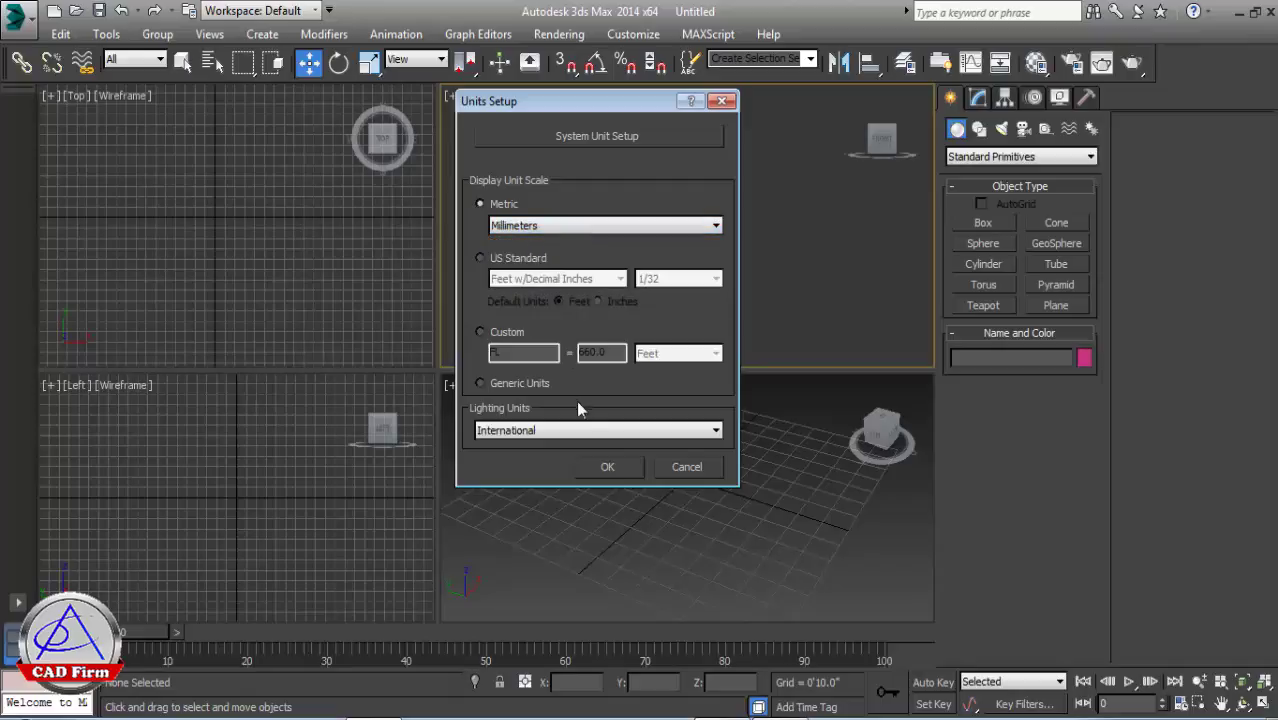
left_click(607, 467)
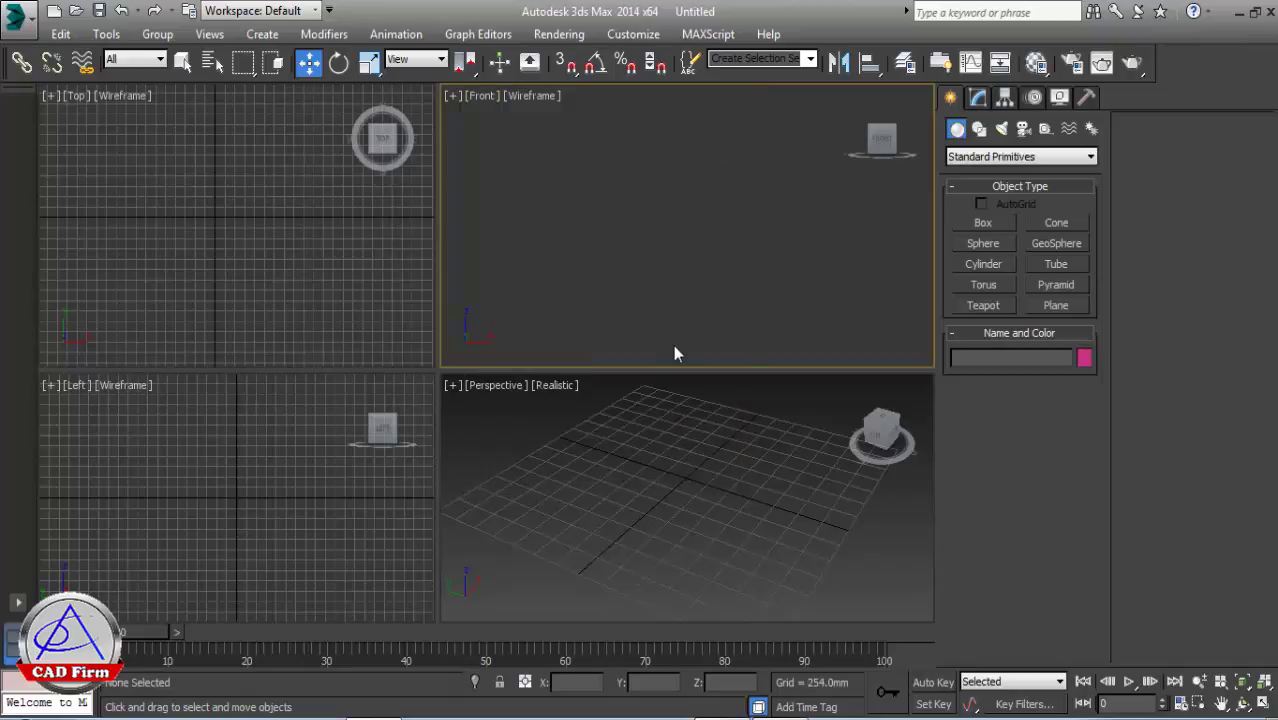
Maximize the Top viewport with Alt+W, pan it into place, and hide its grid
left_click(225, 238)
mouse_move(242, 249)
middle_mouse_down()
mouse_move(257, 251)
mouse_move(217, 285)
middle_mouse_up()
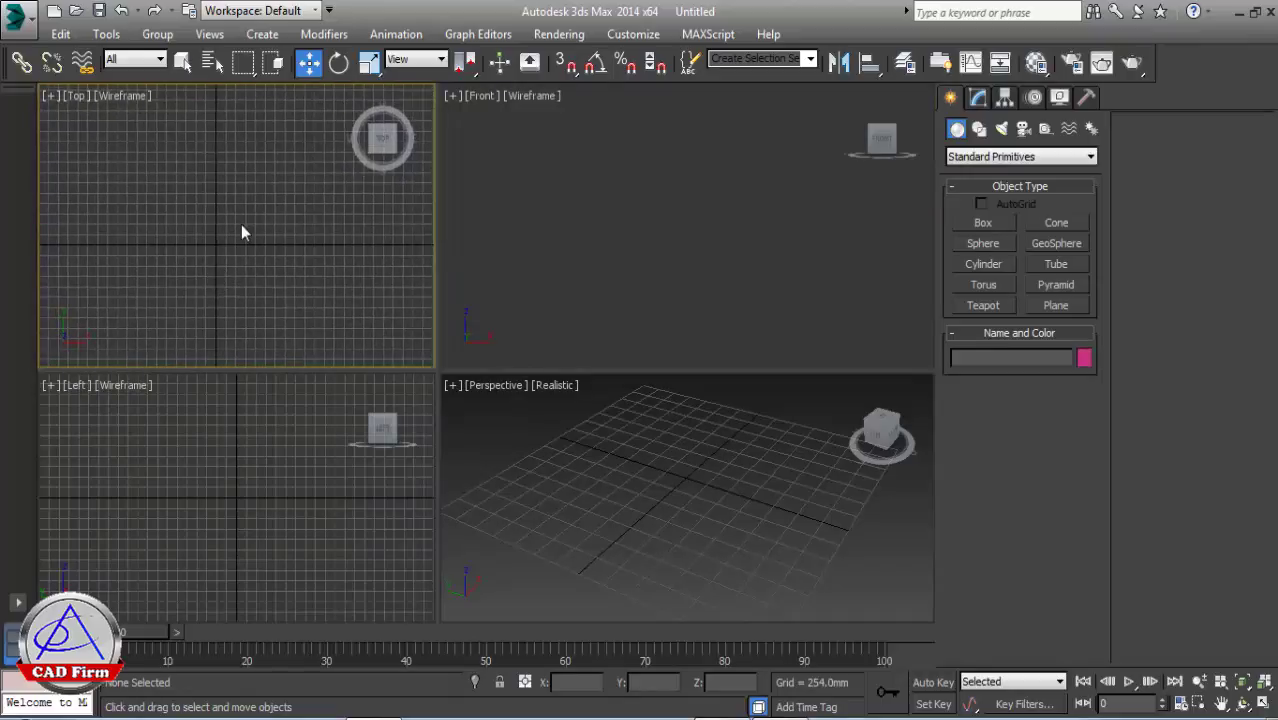
key("alt+w")
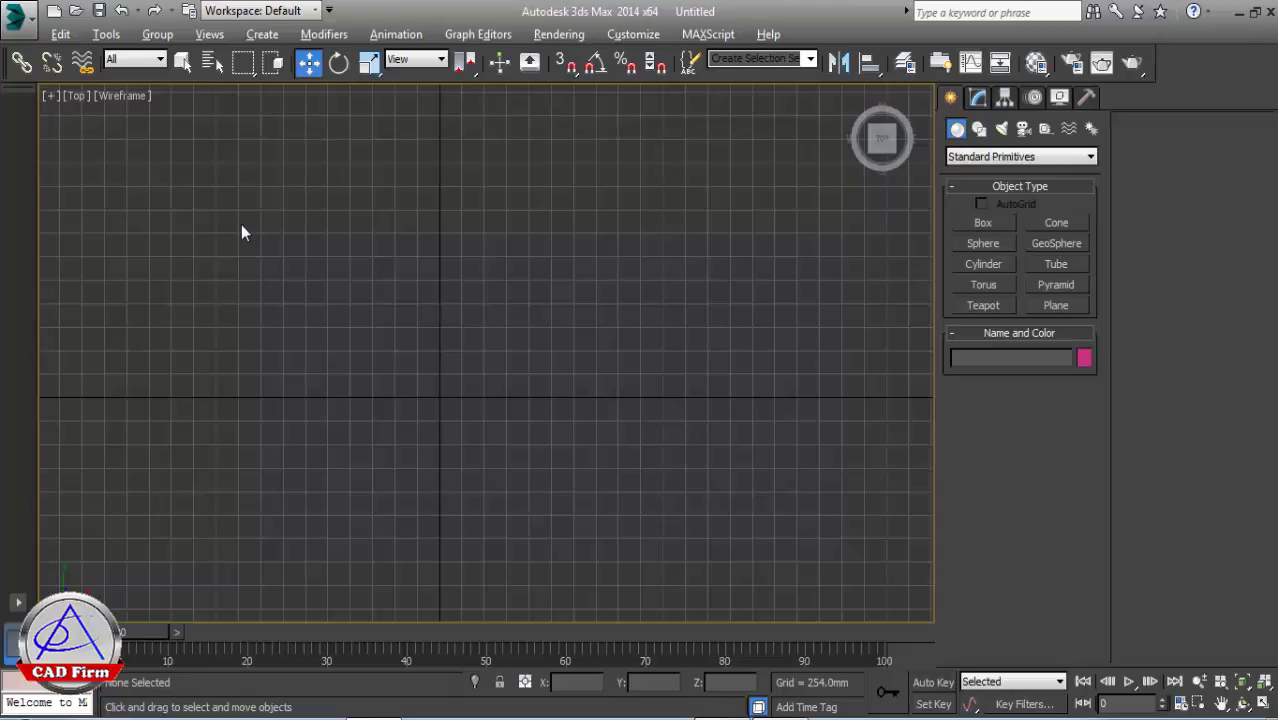
mouse_move(328, 300)
middle_mouse_down()
mouse_move(368, 251)
mouse_move(397, 277)
middle_mouse_up()
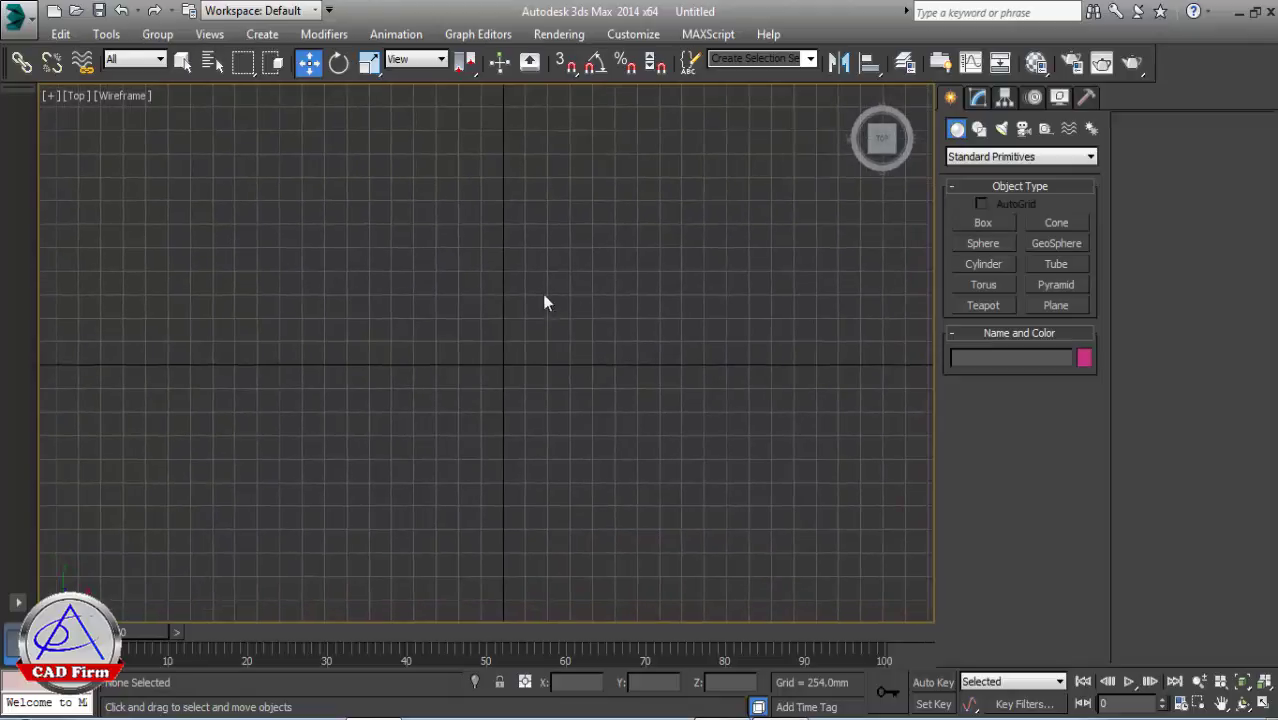
middle_click_drag(544, 302, 528, 278)
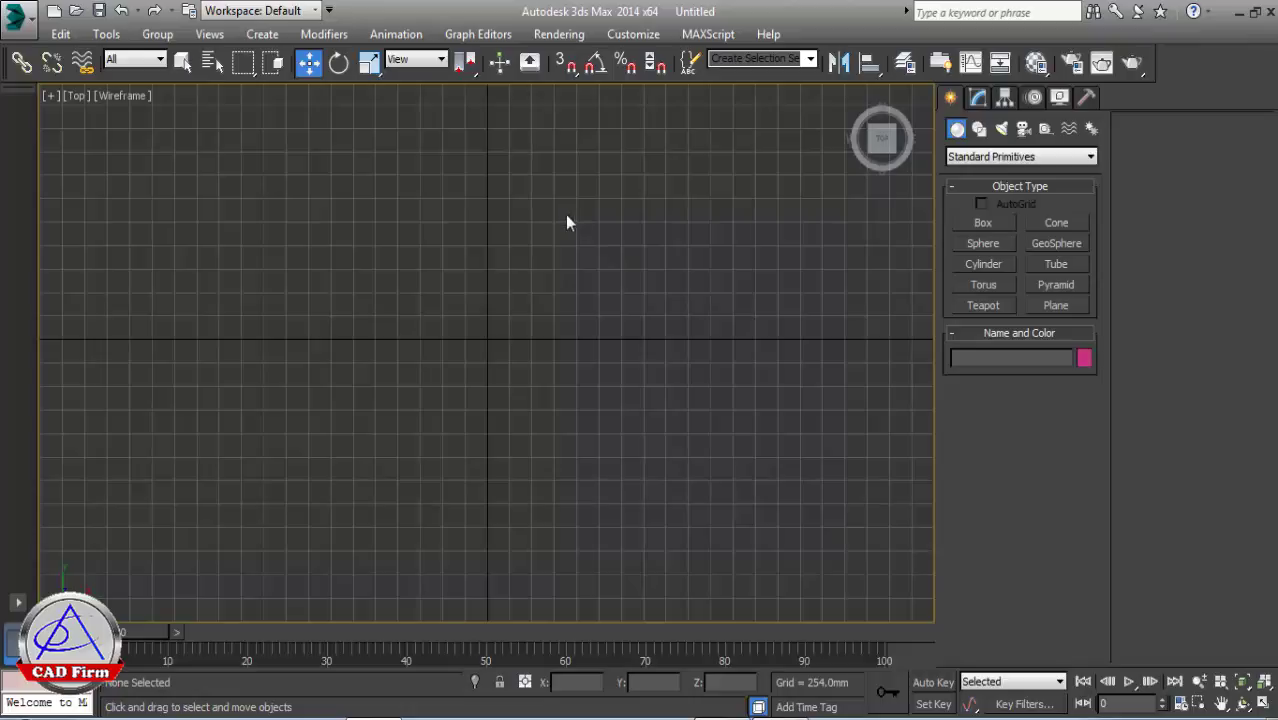
key("g")
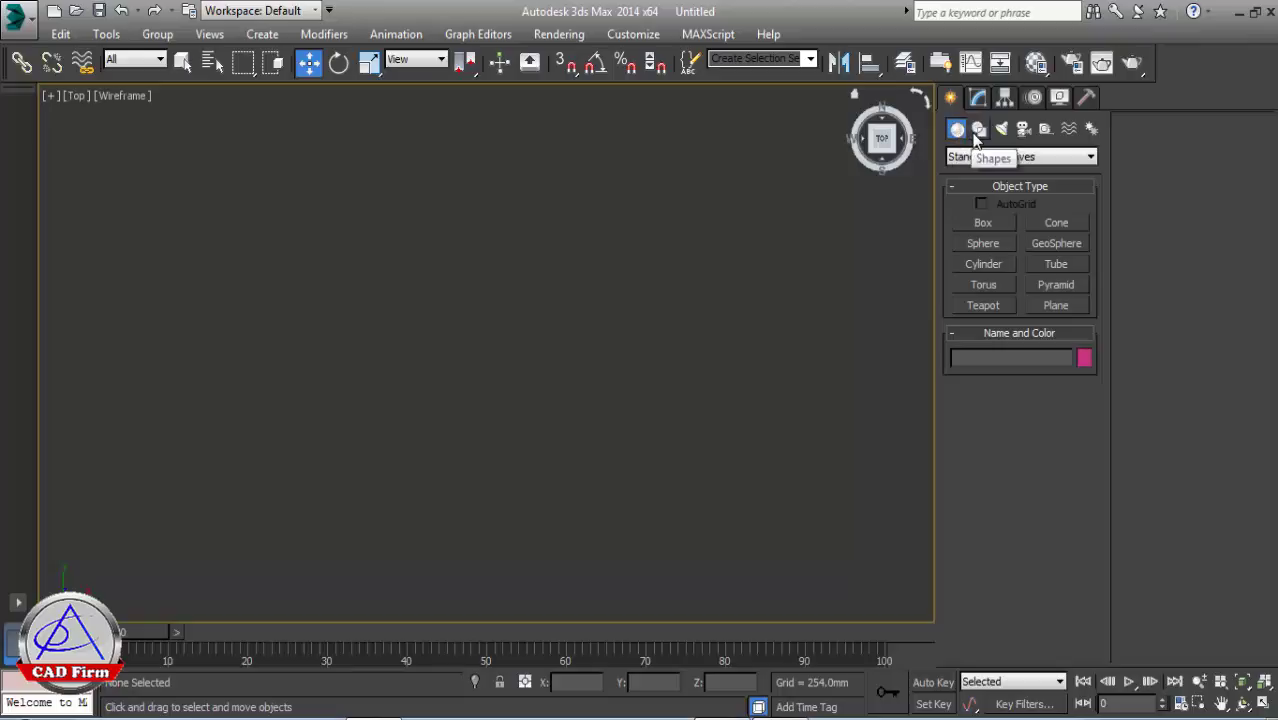
Draw a two-segment inverted-V line in the Top view with the Line shape tool
left_click(977, 132)
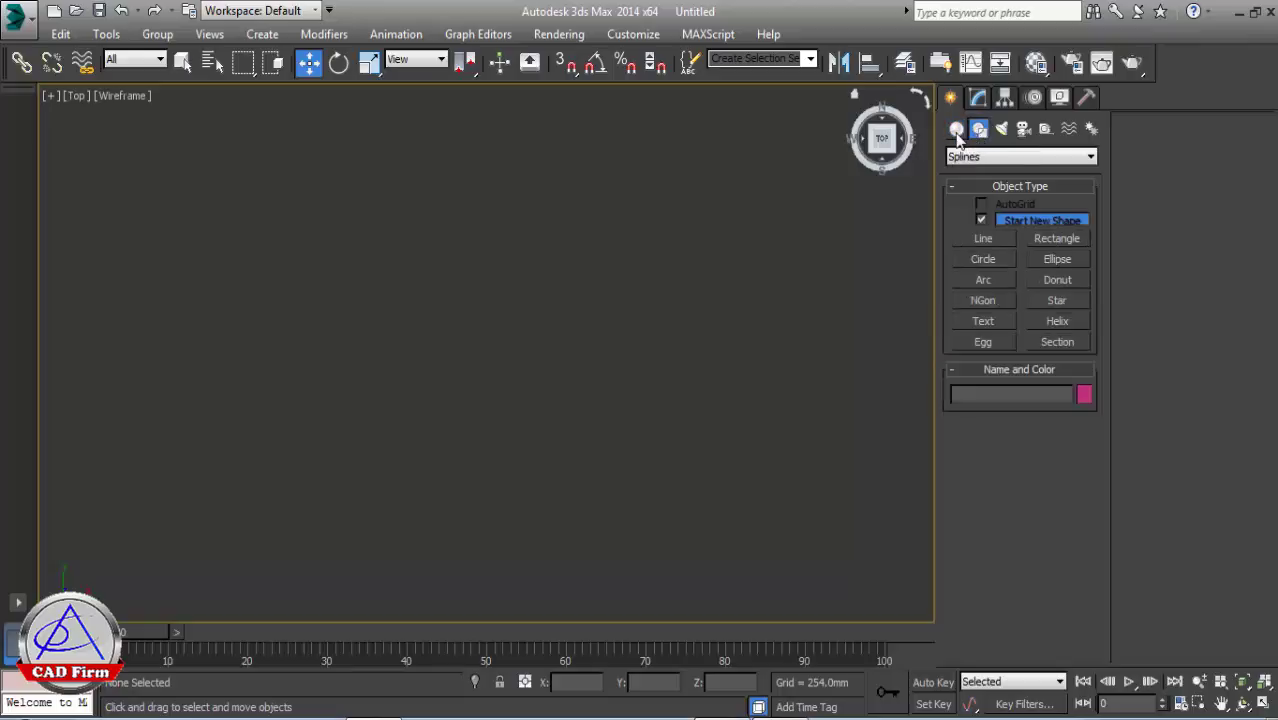
left_click(956, 132)
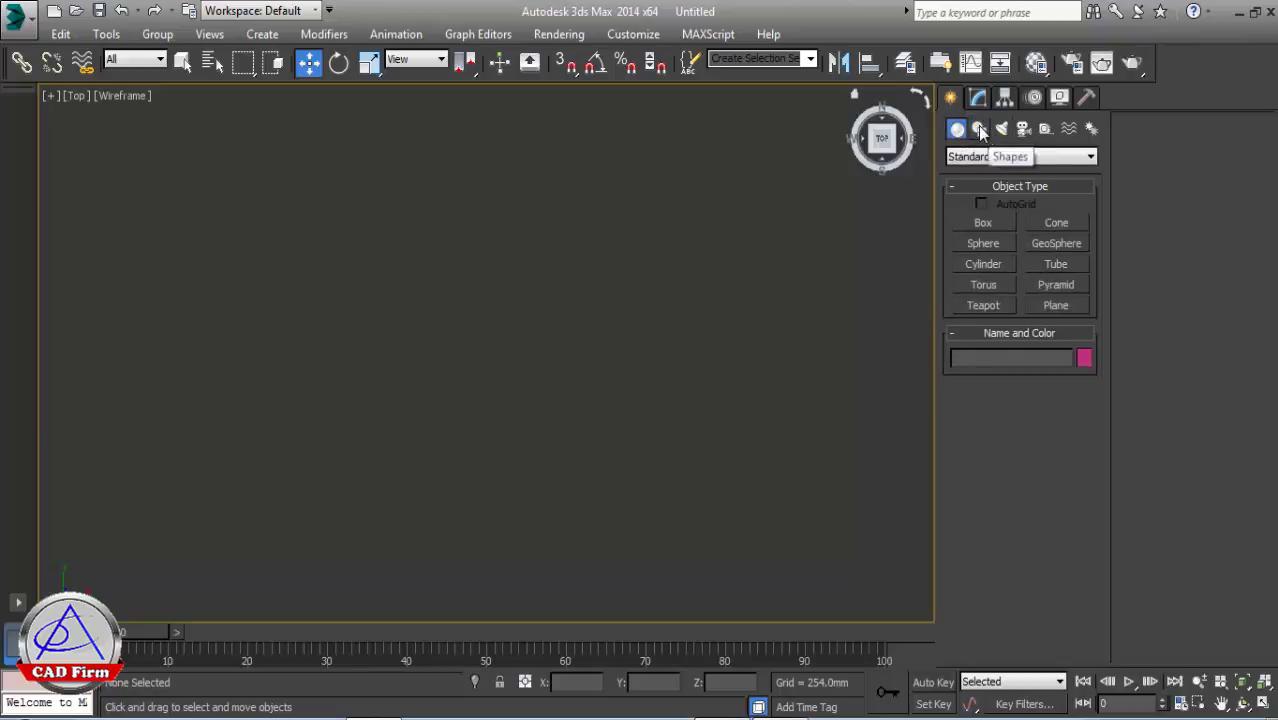
left_click(979, 131)
left_click(956, 132)
left_click(978, 136)
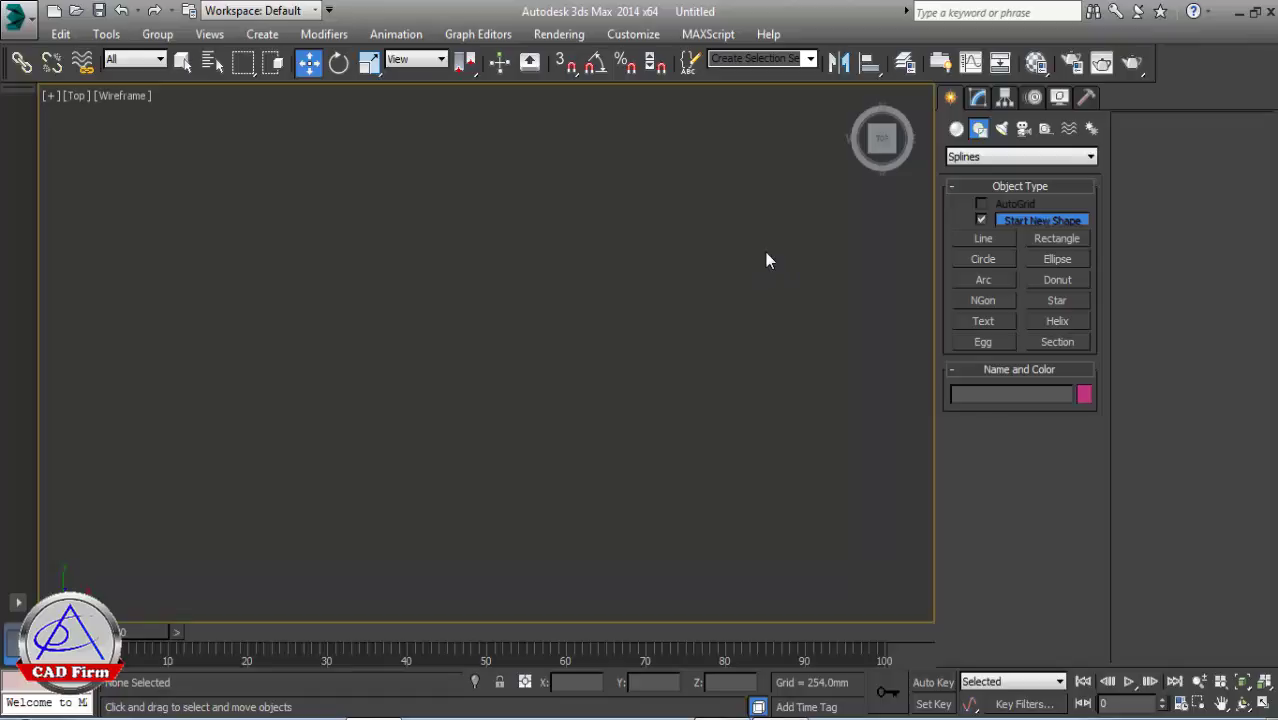
left_click(984, 239)
left_click(368, 356)
left_click(478, 260)
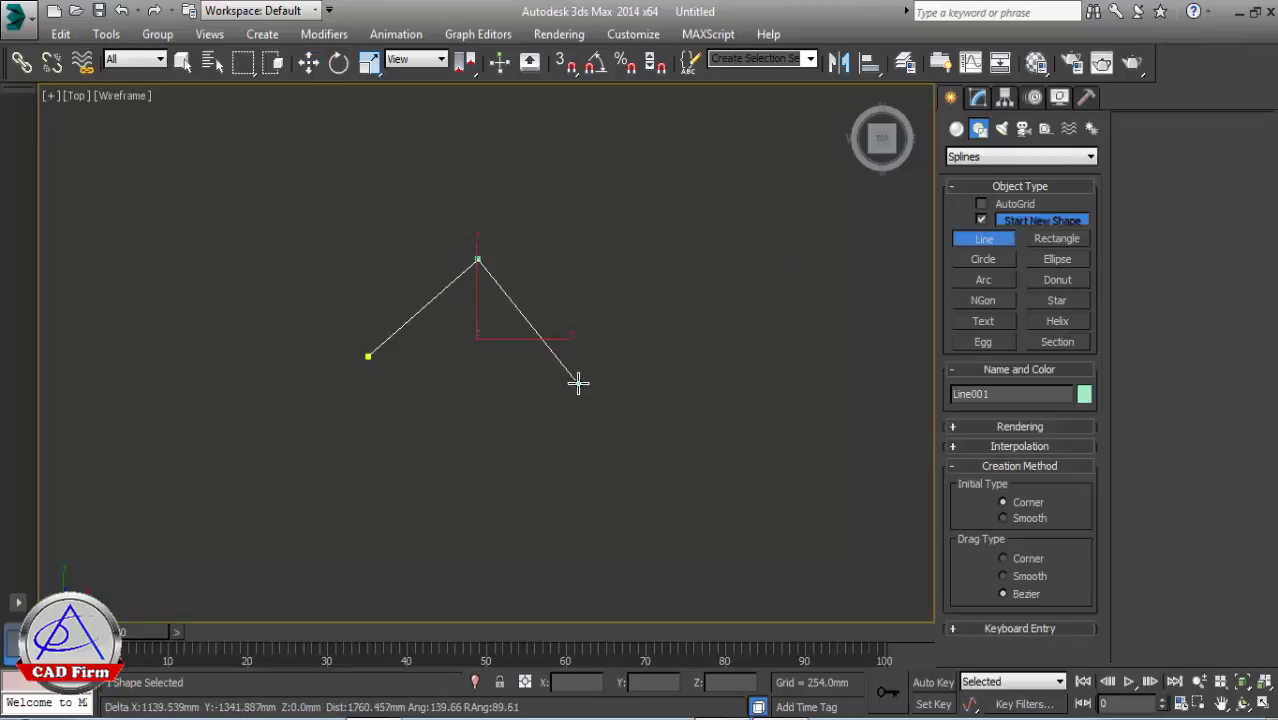
left_click(576, 380)
right_click(576, 380)
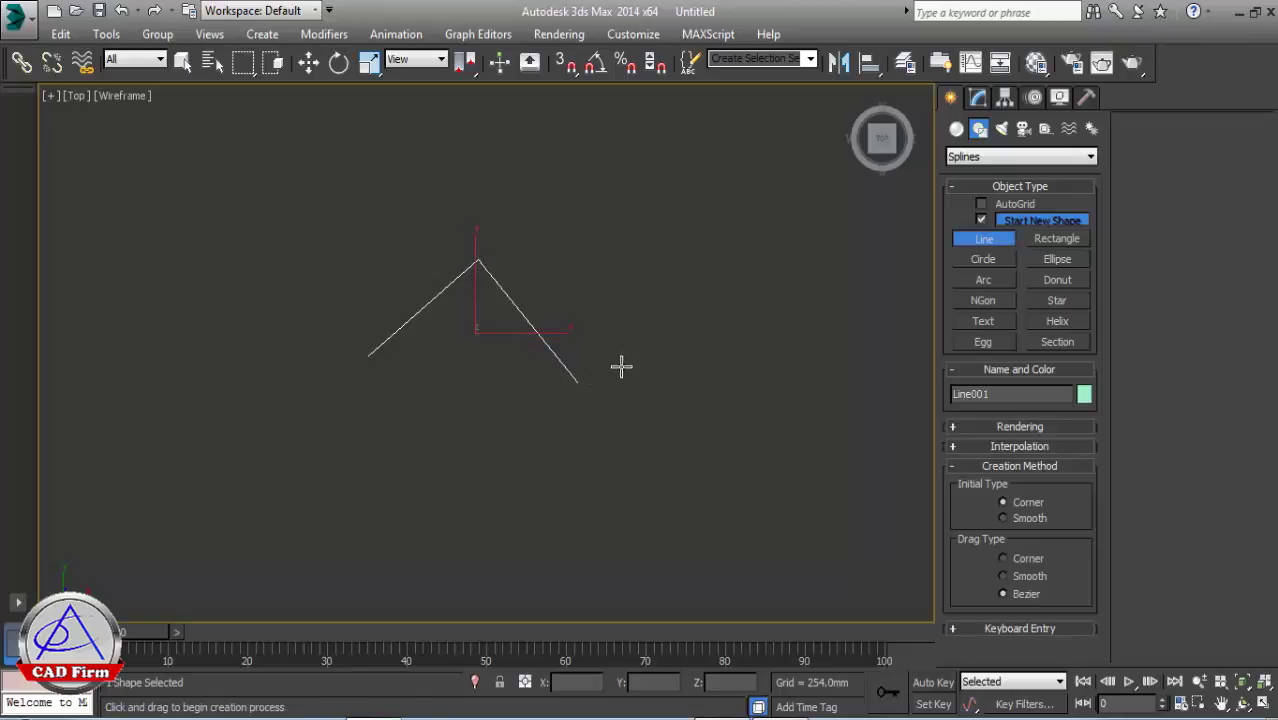
Draw a tall rectangle right of the line, delete it, and select the V line
left_click(1055, 238)
left_click_drag(619, 250, 710, 385)
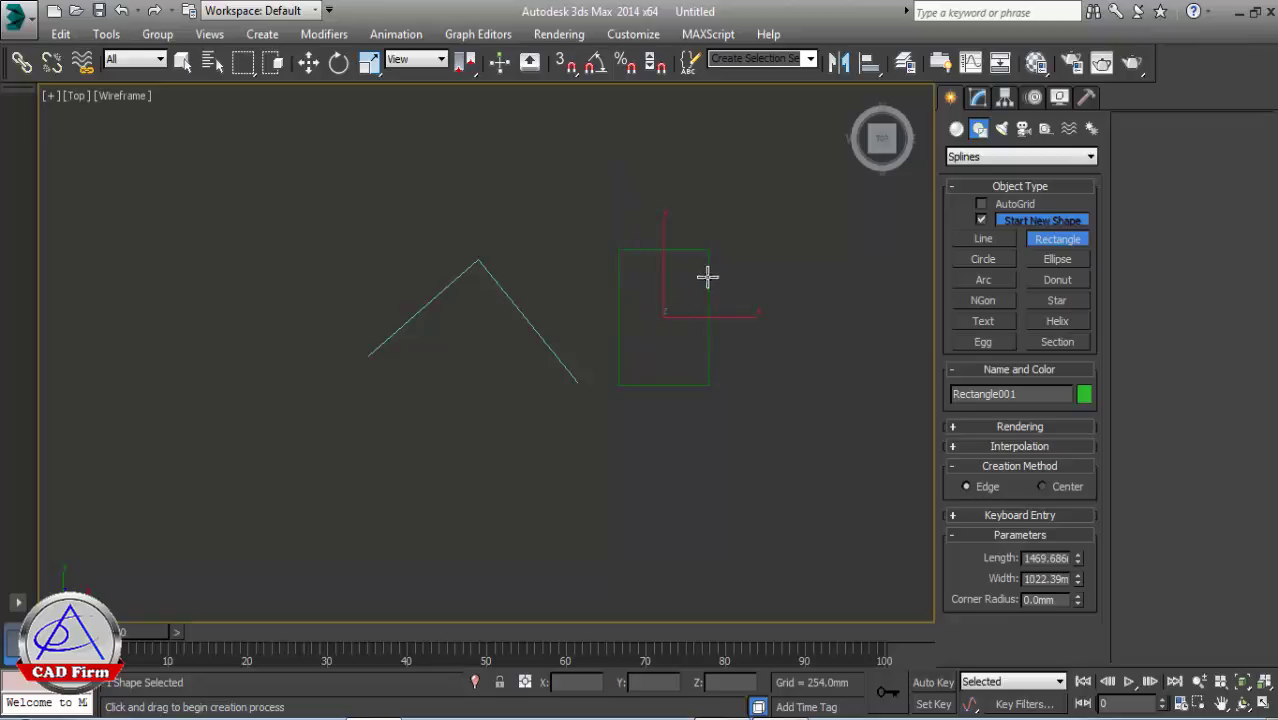
key("w")
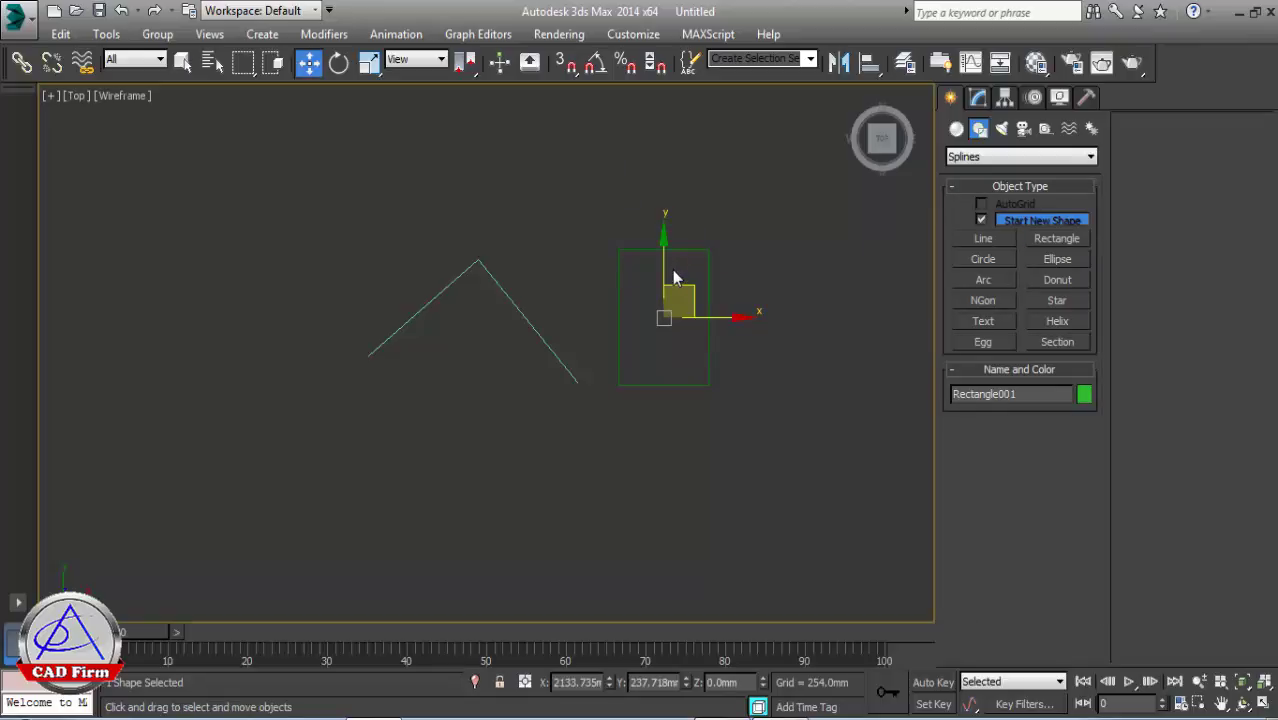
key("Delete")
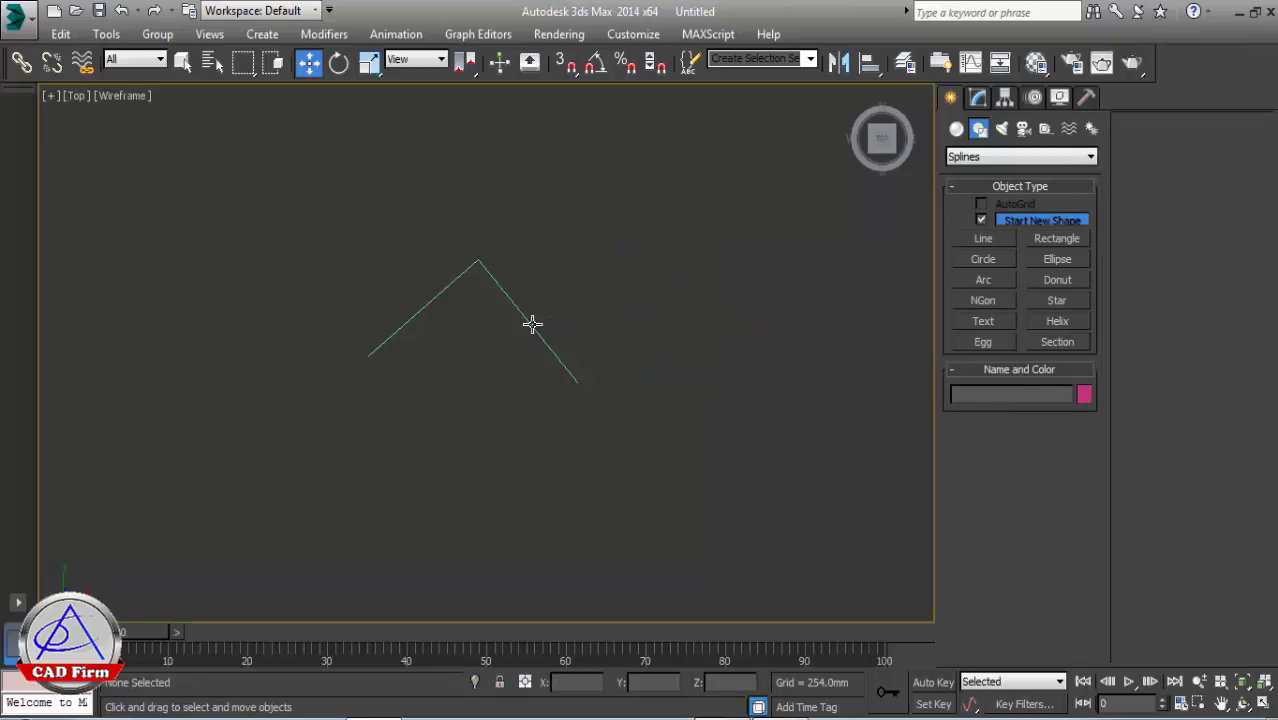
left_click(532, 323)
Delete the V line and drag a large new rectangle in the upper-left Top view
key("Delete")
left_click(1047, 241)
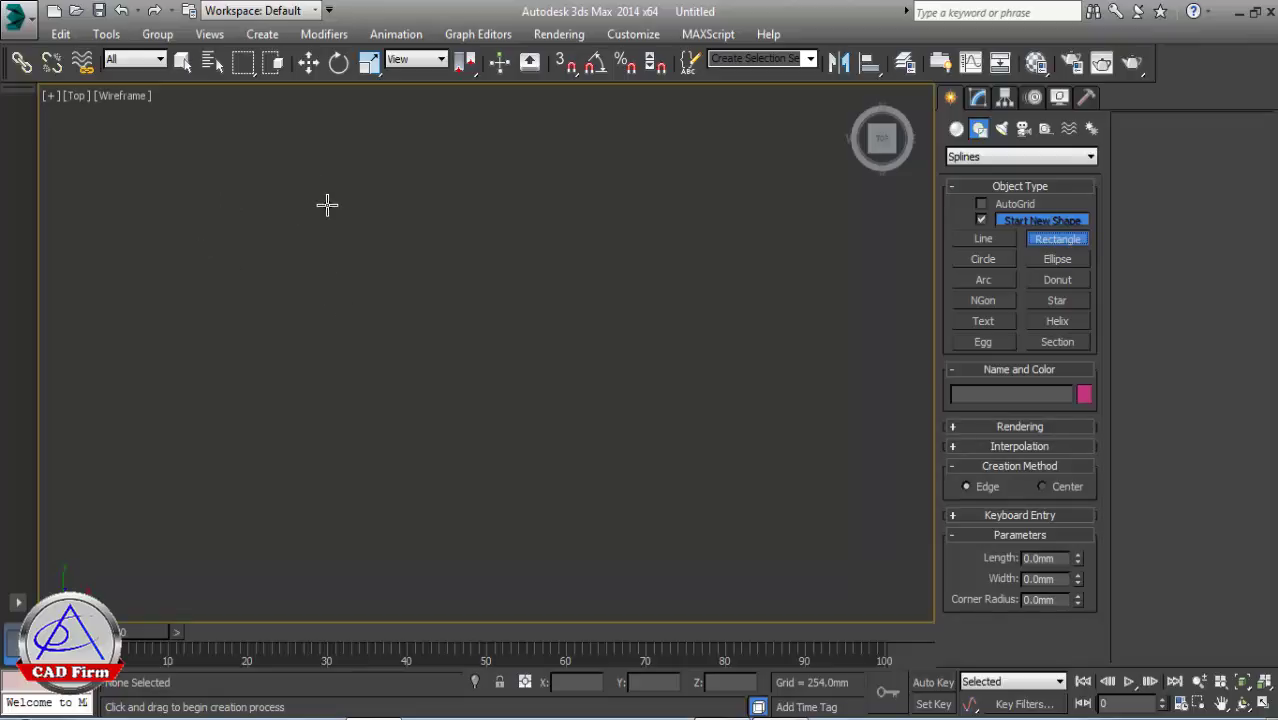
left_click(328, 204)
left_click_drag(330, 208, 578, 430)
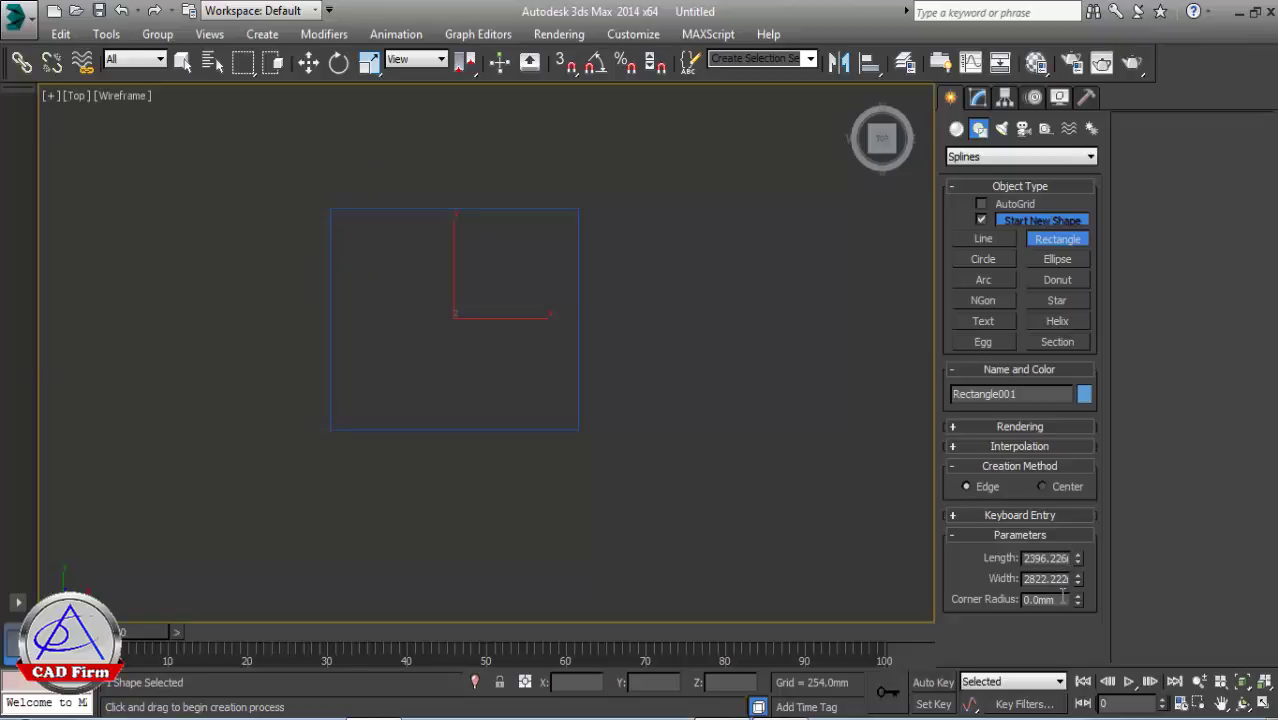
left_click_drag(1052, 599, 955, 598)
left_click(1068, 558)
double_click(1068, 558)
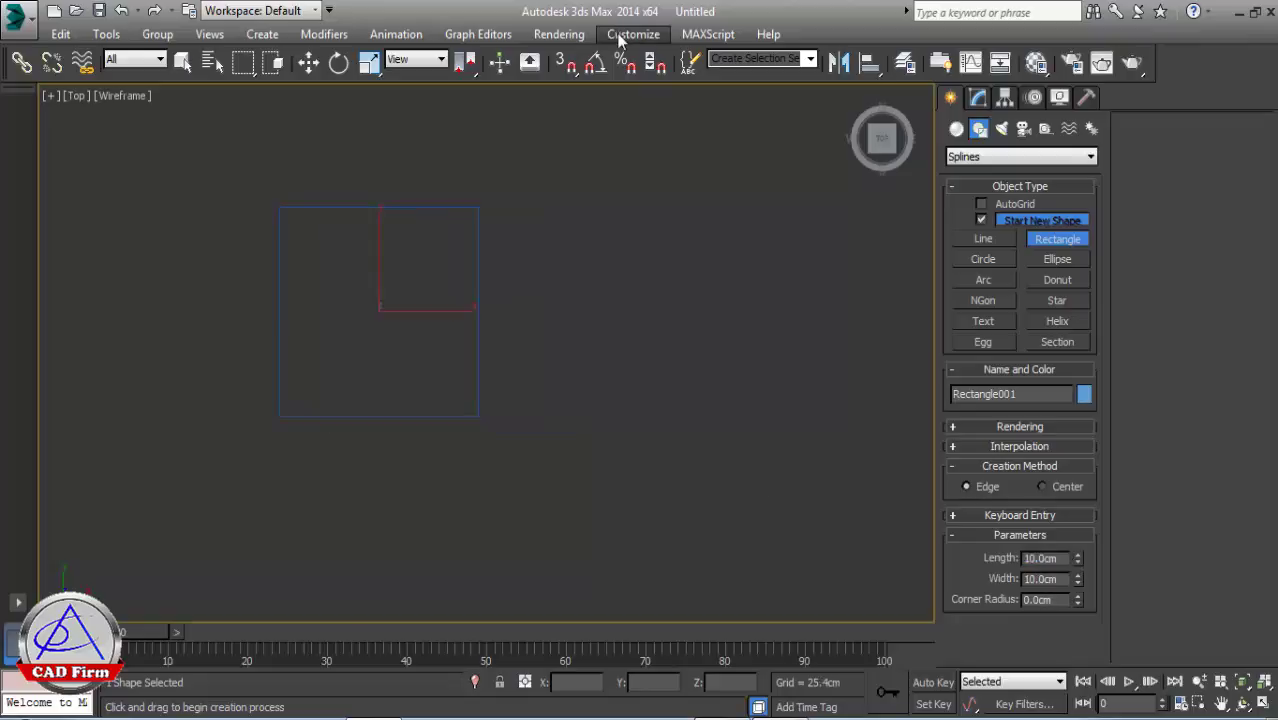
Set the metric display units to Millimeters in Units Setup
left_click(633, 34)
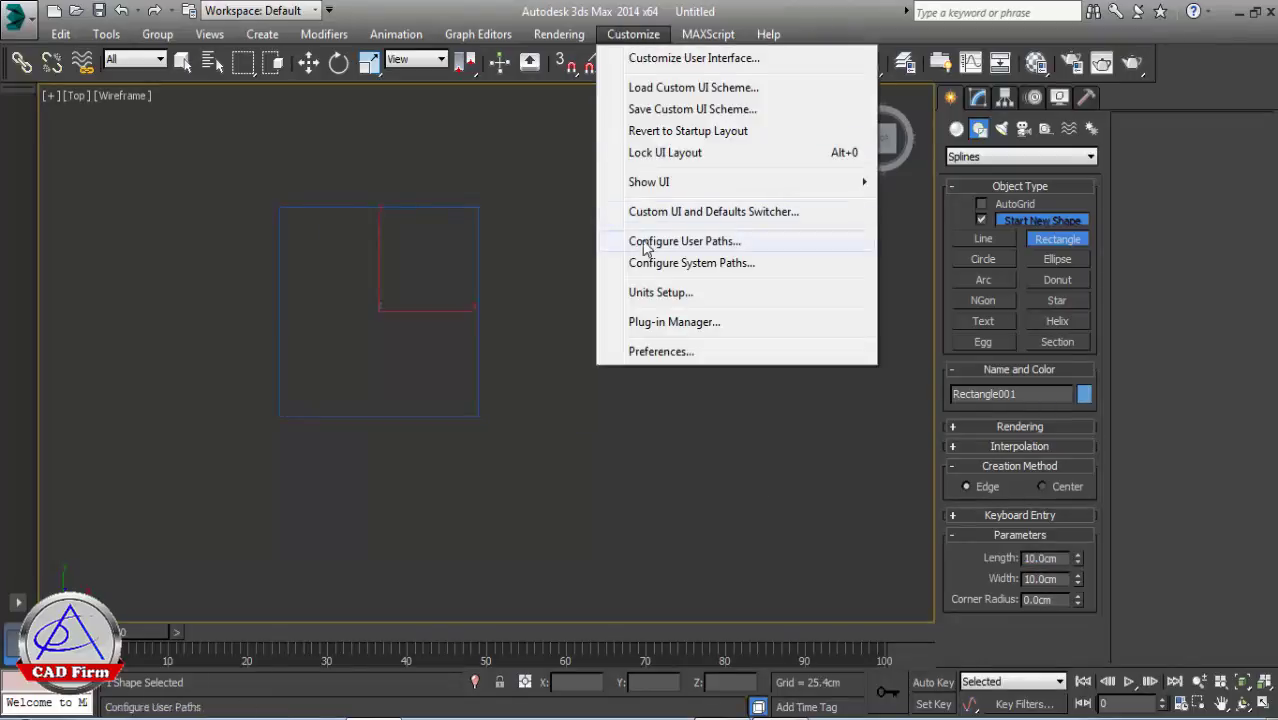
left_click(660, 292)
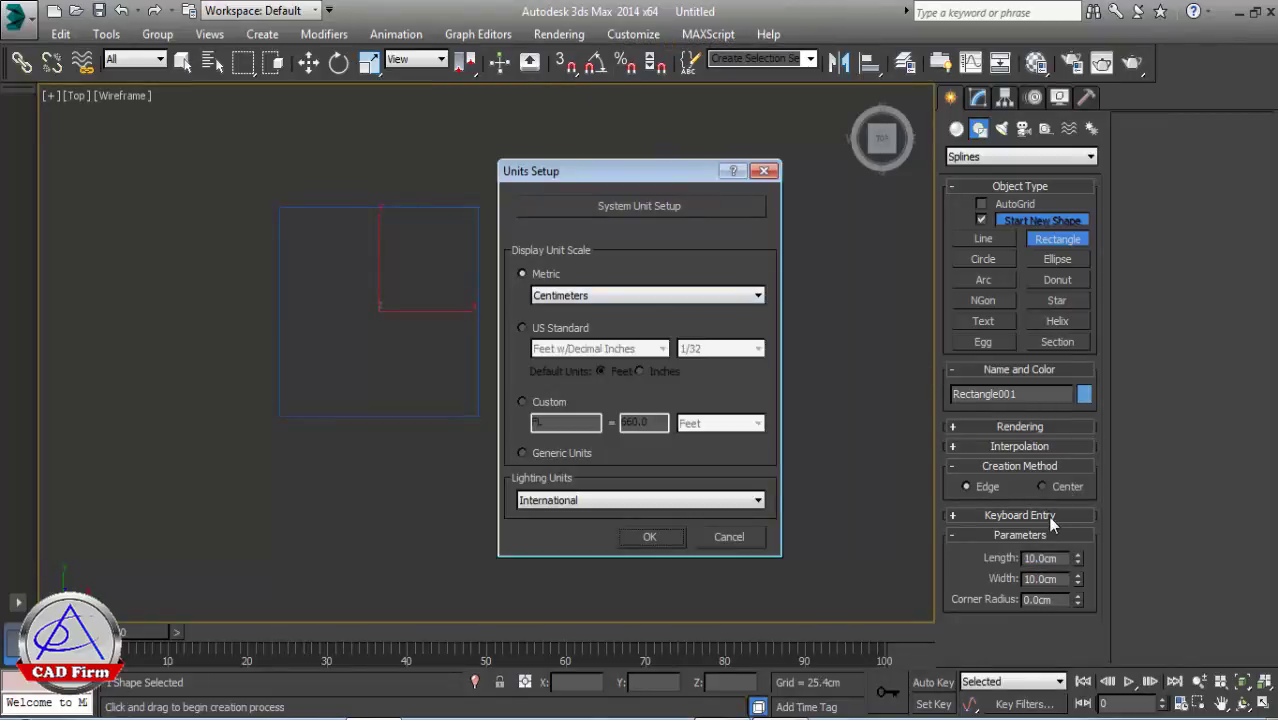
left_click(657, 300)
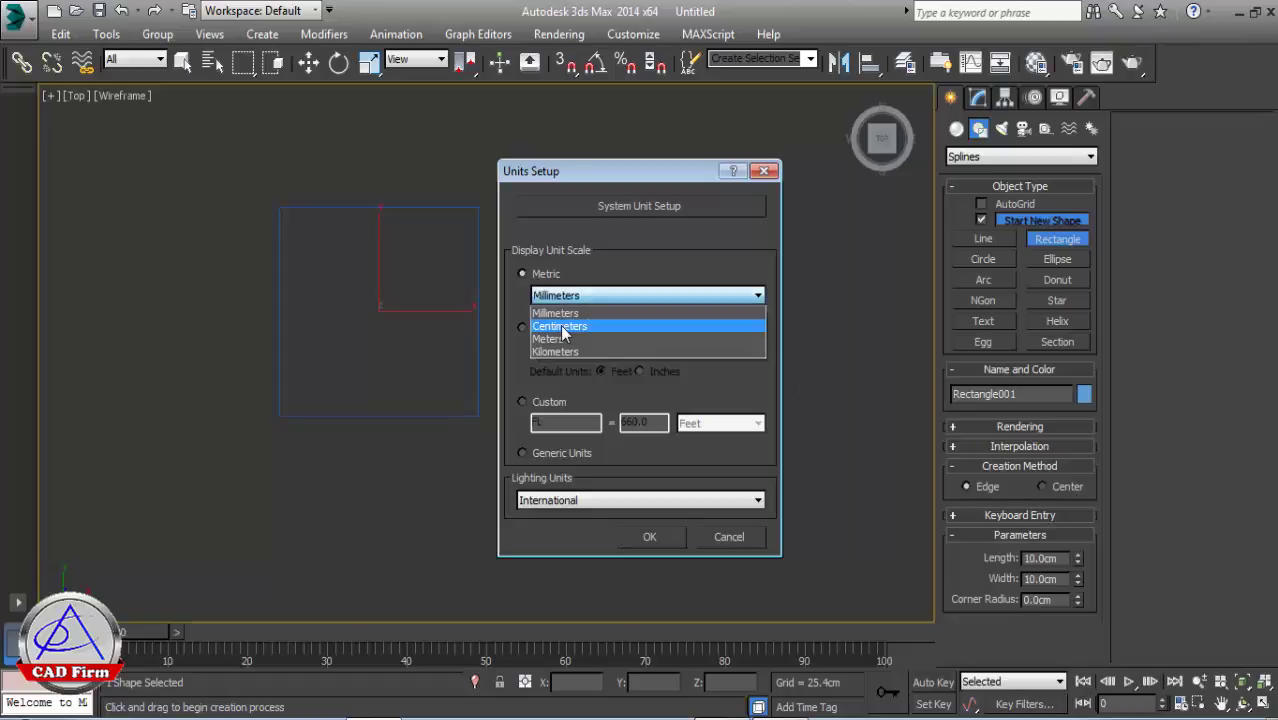
left_click(561, 327)
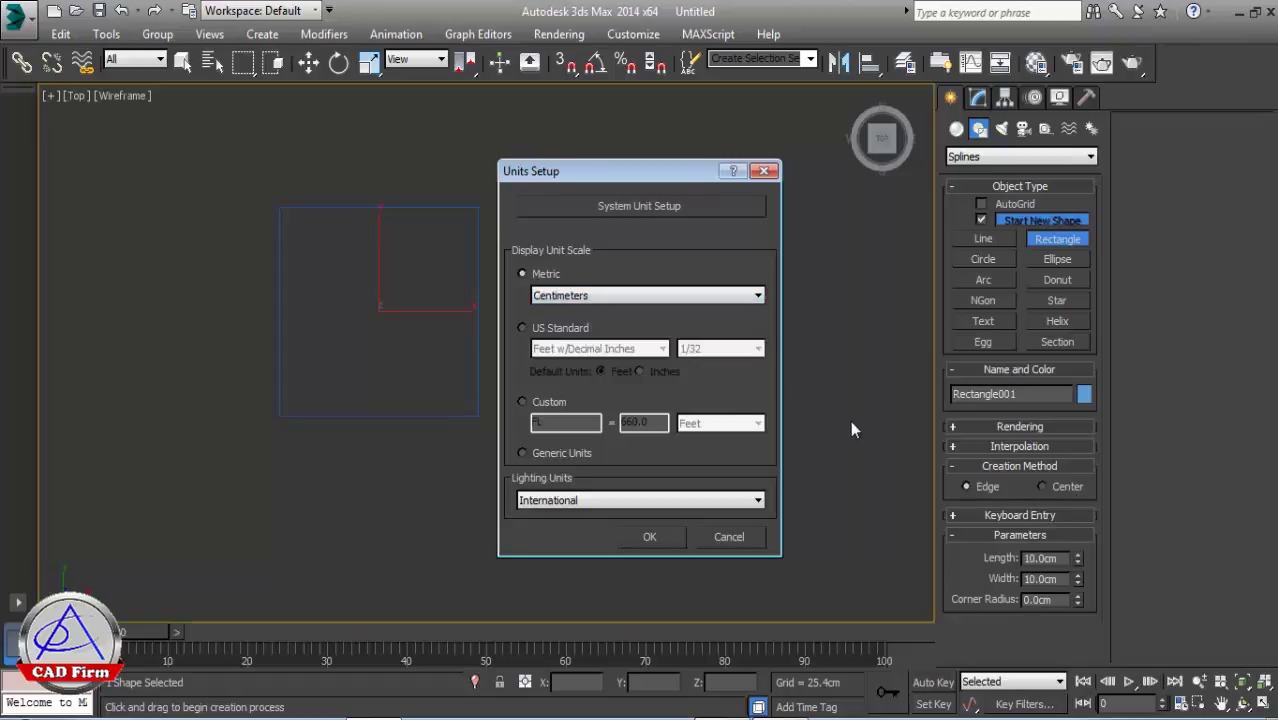
left_click(630, 296)
left_click(566, 309)
left_click(645, 535)
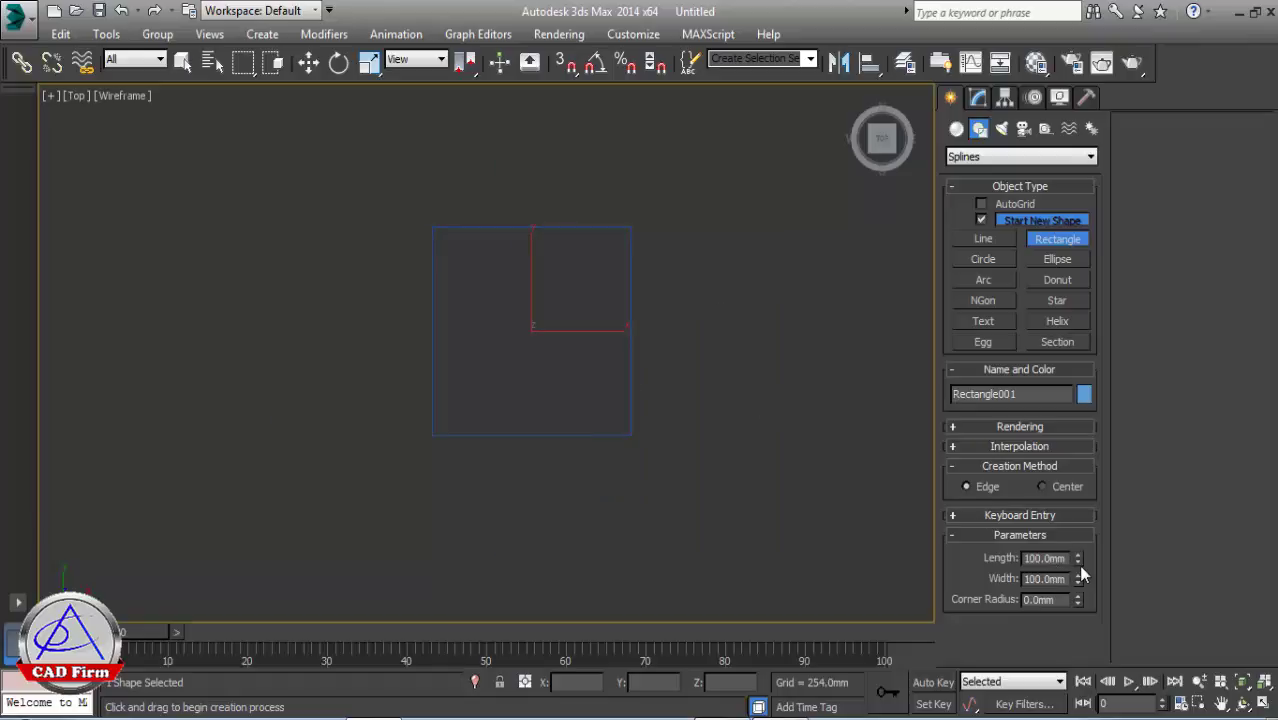
Switch the display units back to Metric Centimeters
key("w")
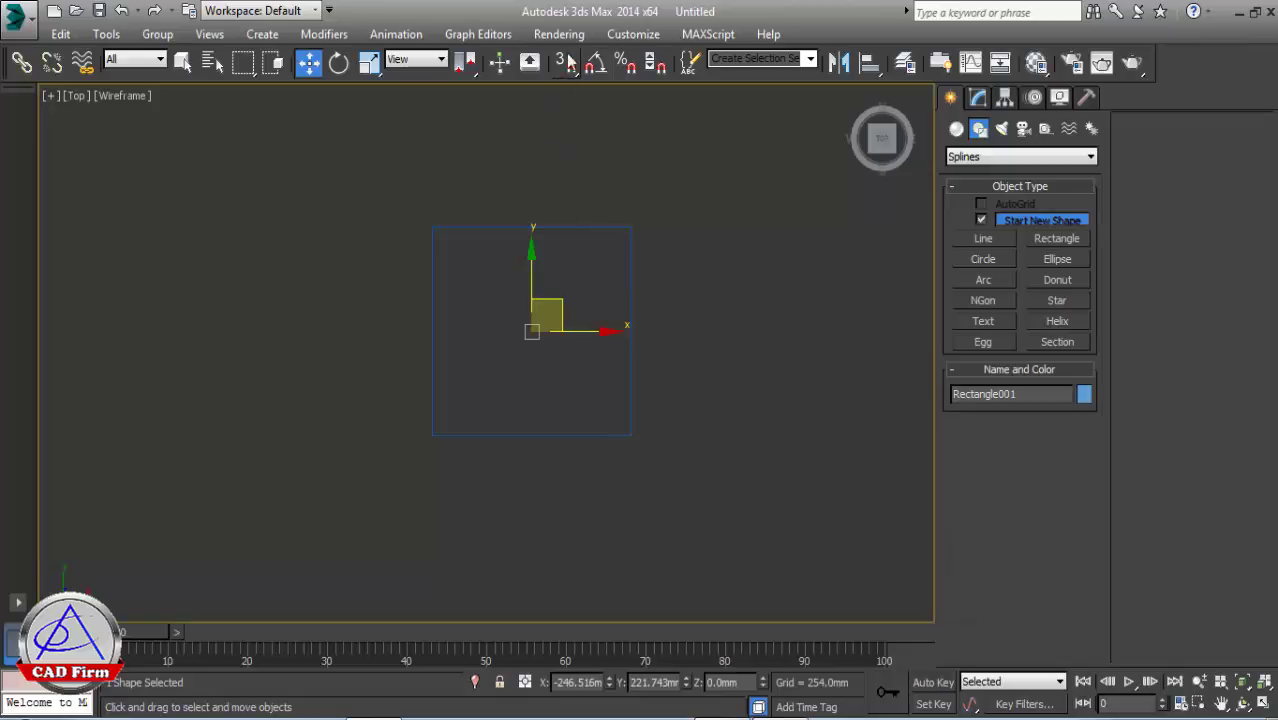
left_click(633, 34)
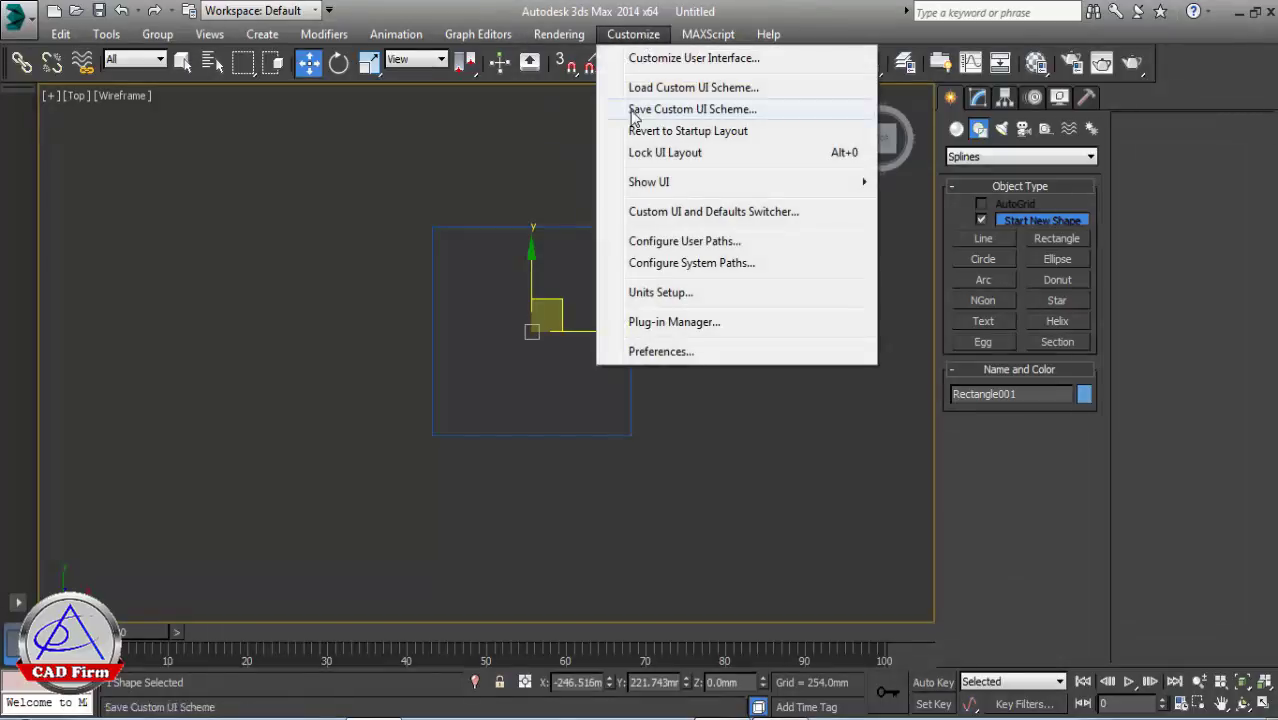
left_click(626, 292)
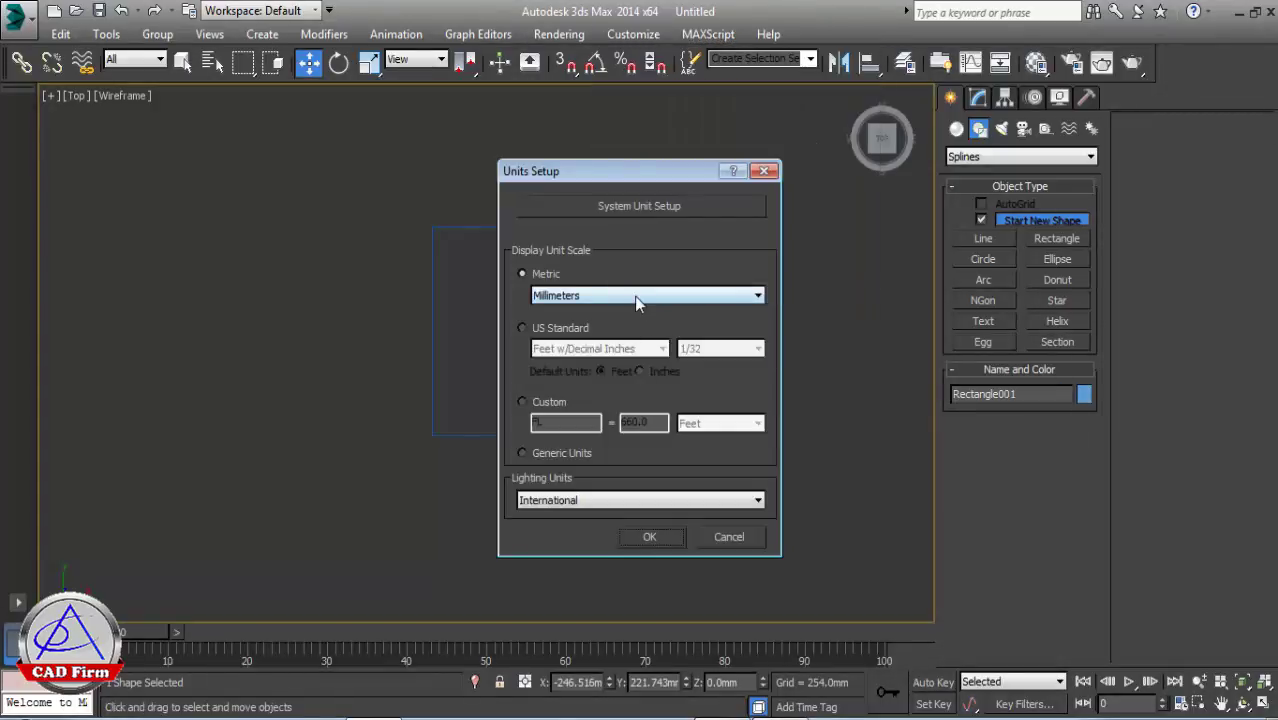
left_click(634, 296)
left_click(583, 326)
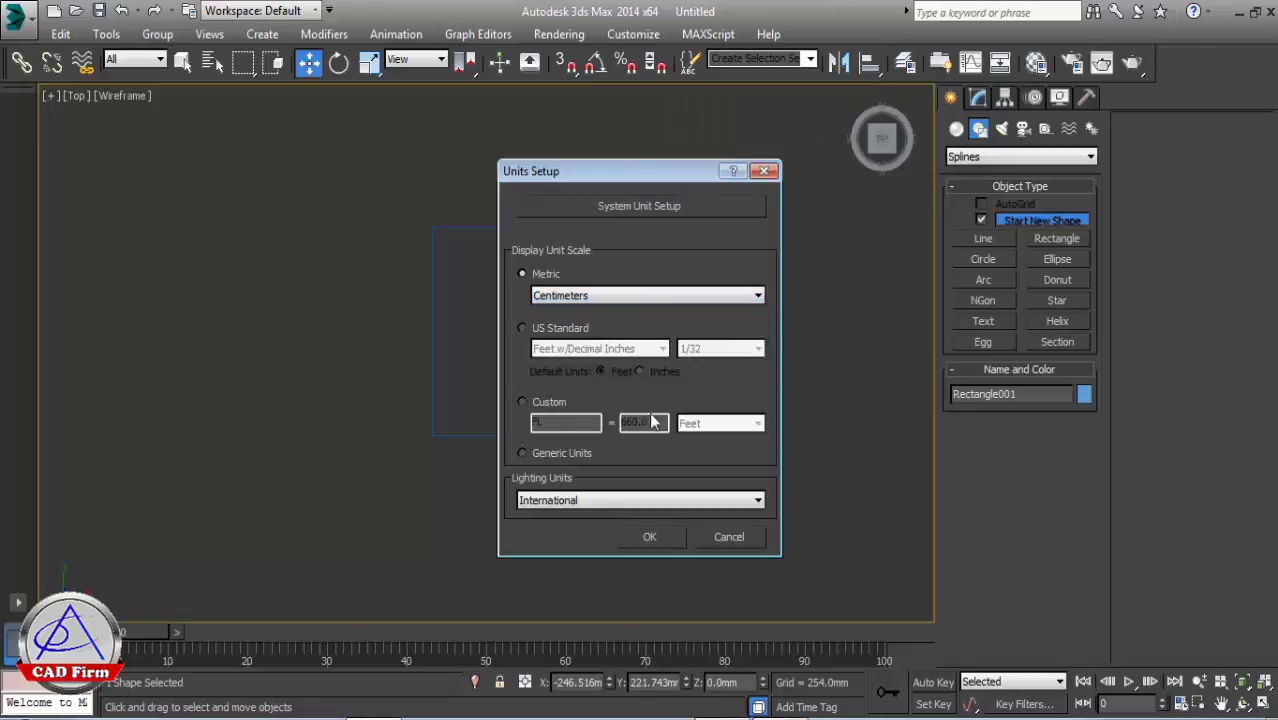
left_click(655, 538)
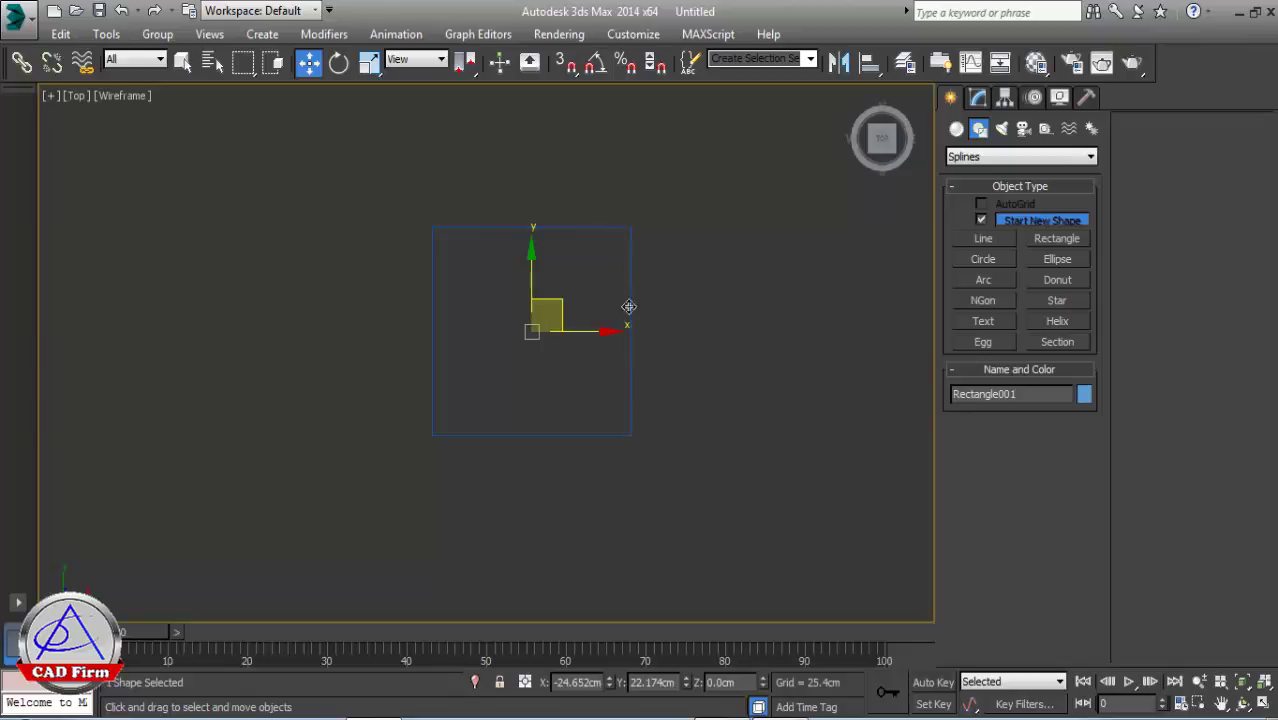
Delete the 10 cm square rectangle from the Top view
left_click(980, 98)
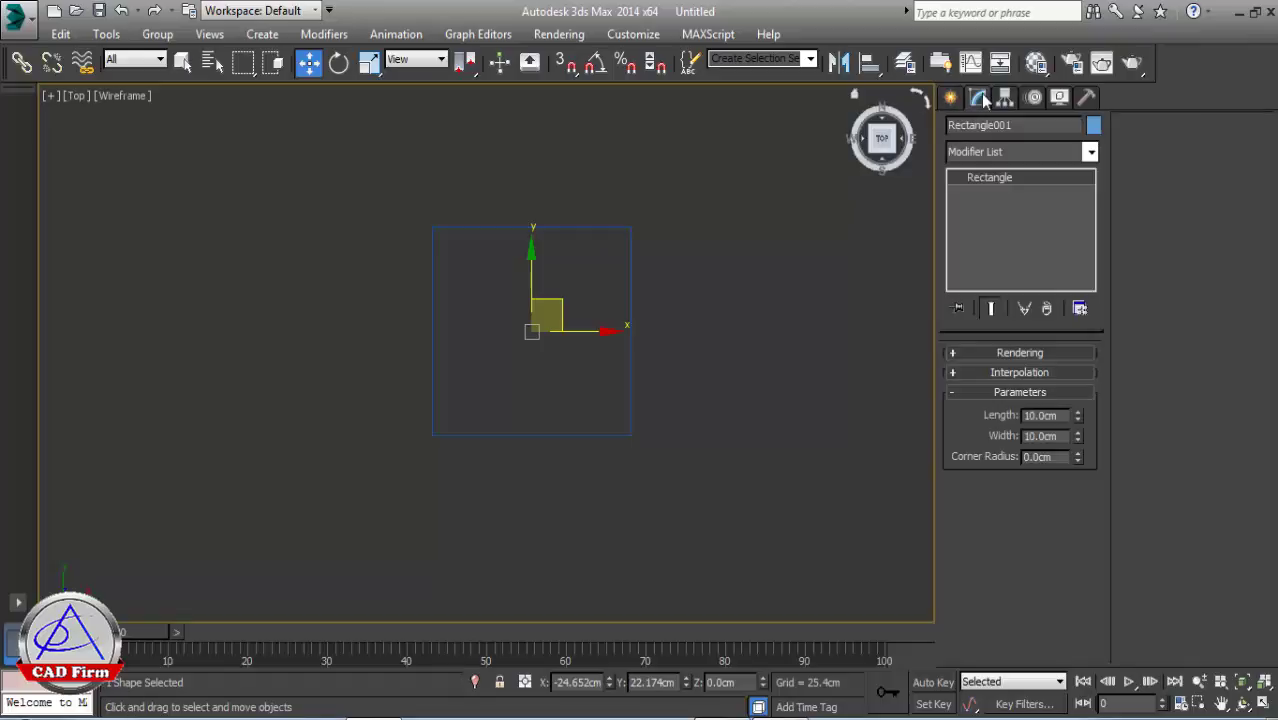
middle_click_drag(581, 268, 658, 298)
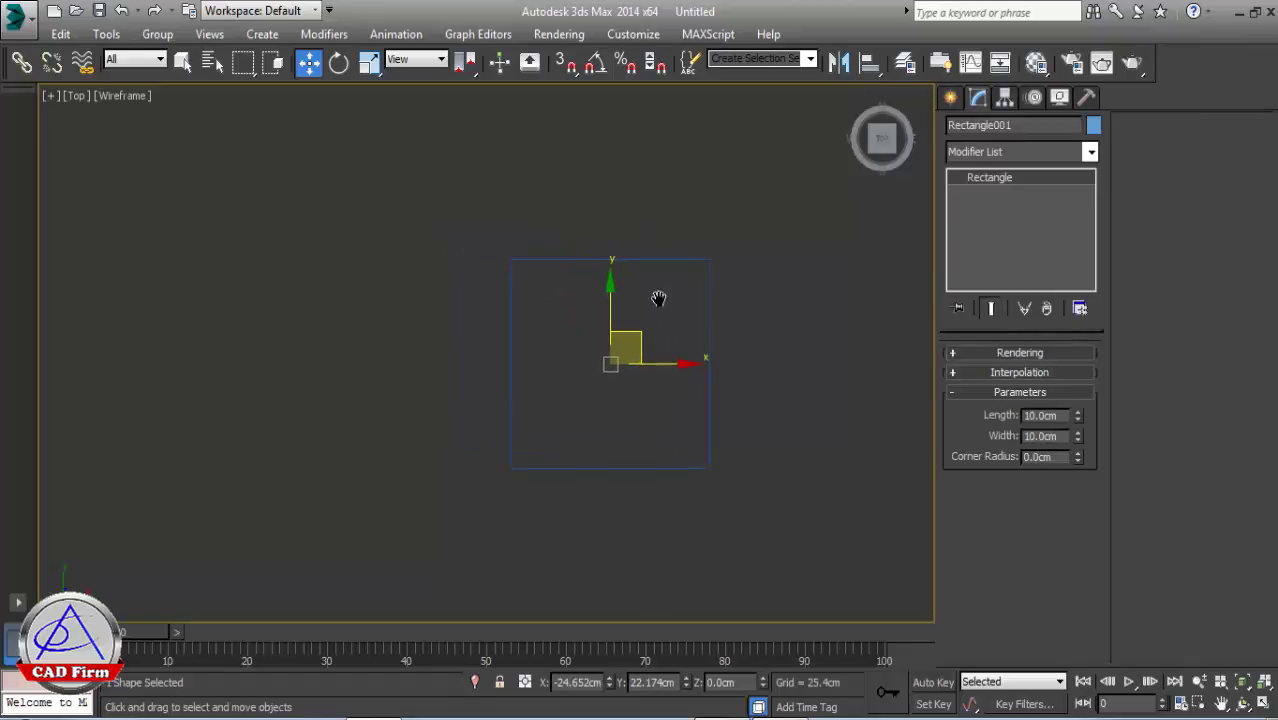
middle_click_drag(866, 413, 779, 400)
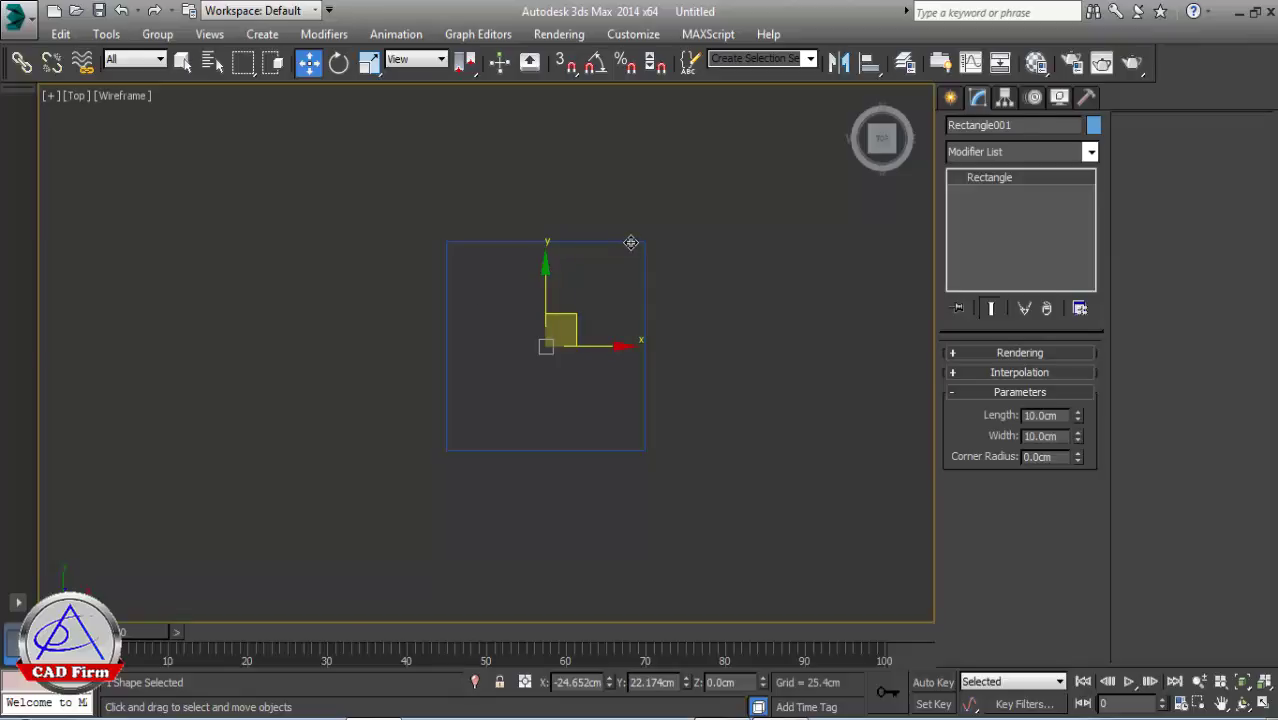
key("Delete")
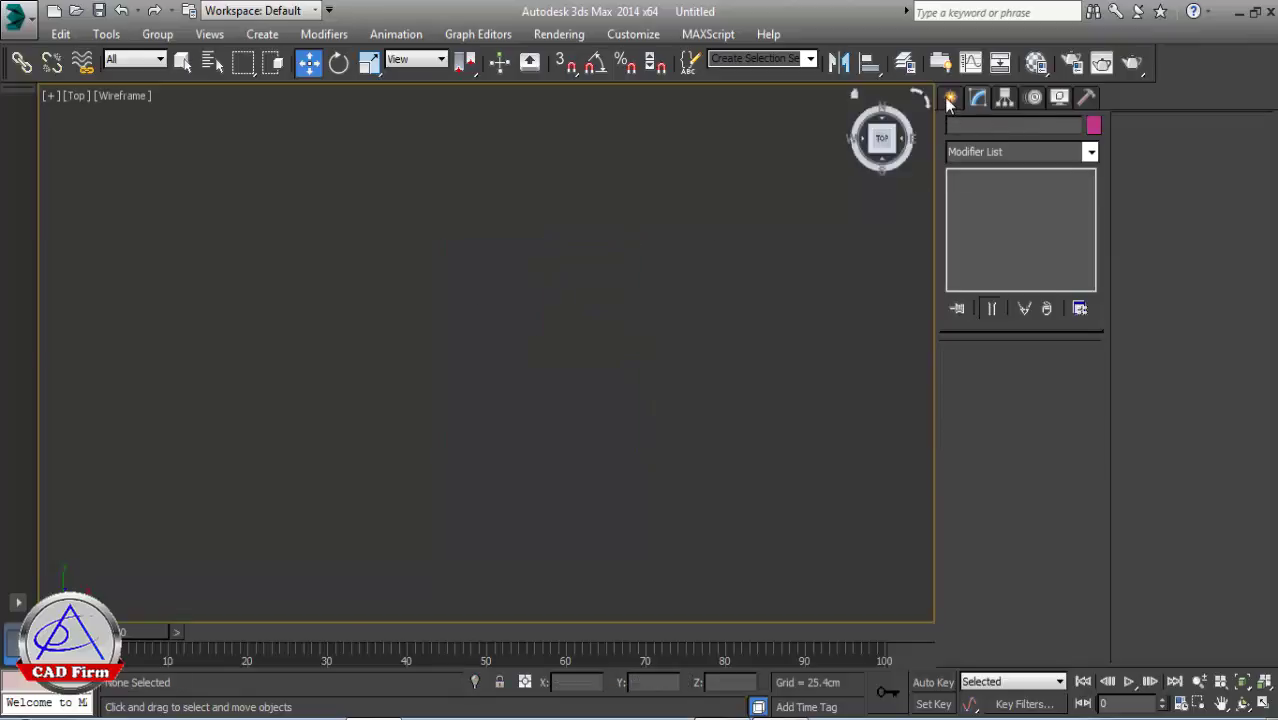
Drag a new rectangle in the Top view with the Rectangle shape tool
left_click(950, 100)
left_click(1035, 240)
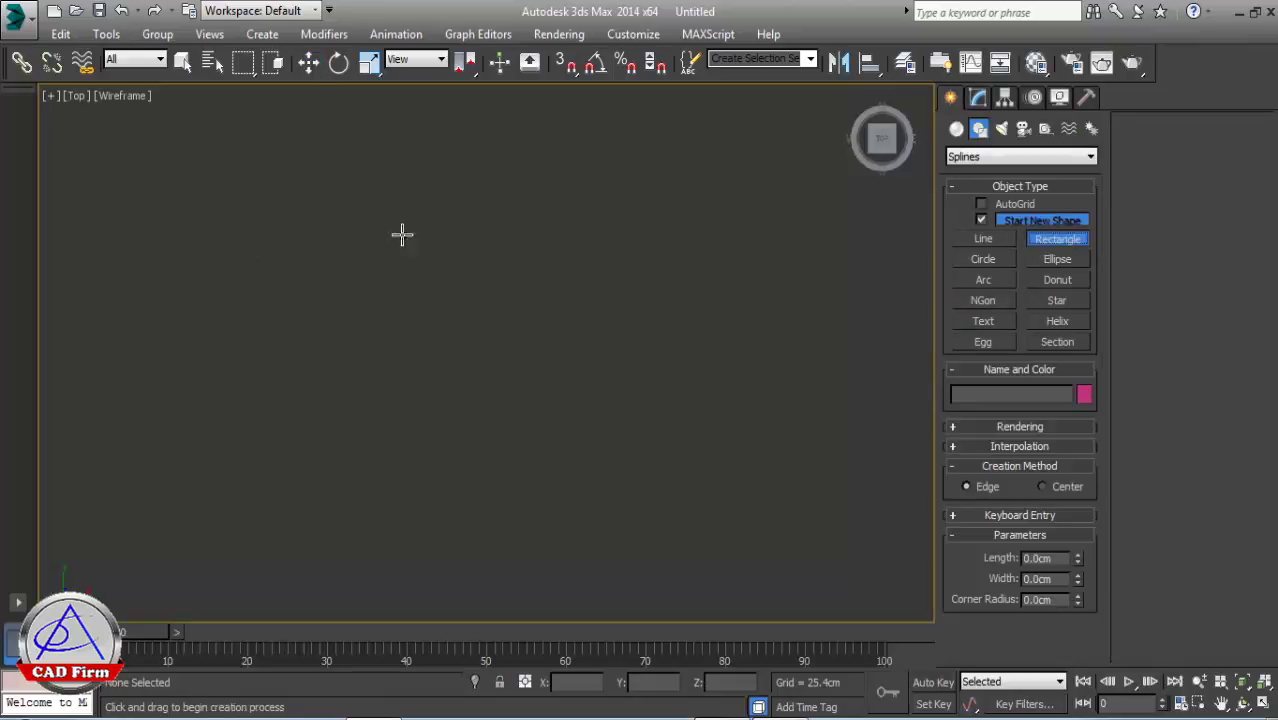
left_click_drag(338, 196, 644, 521)
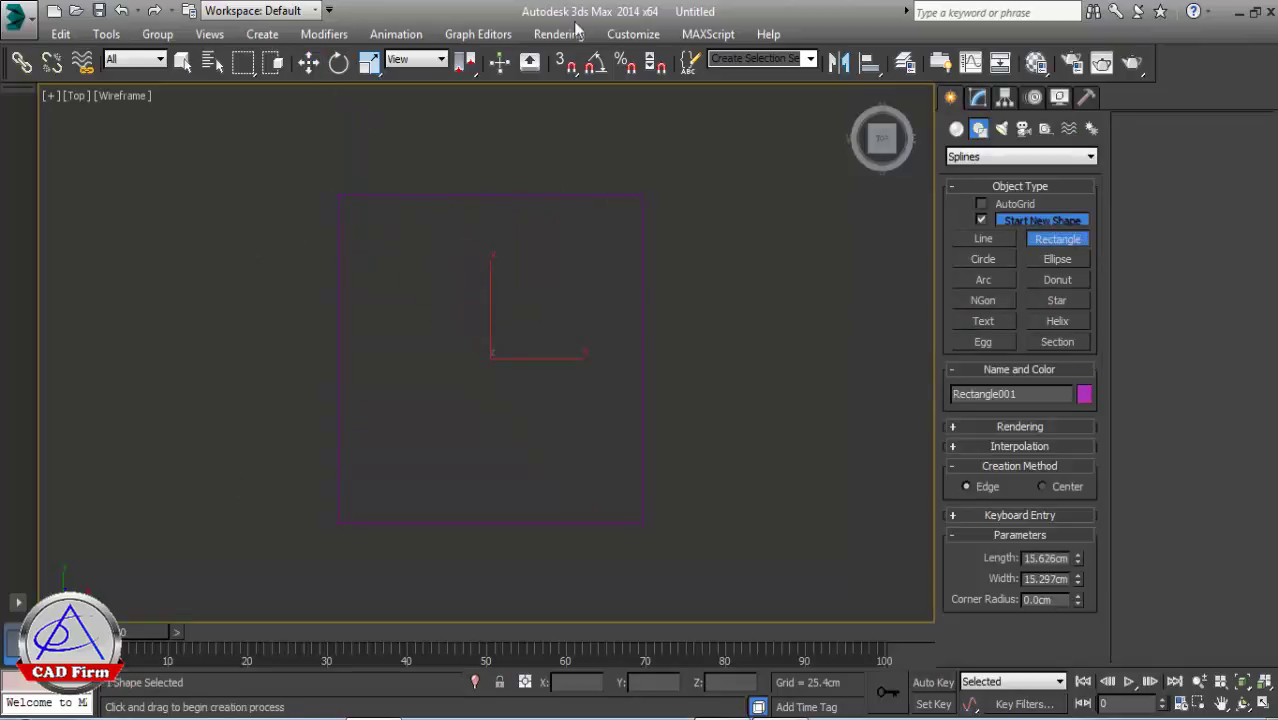
Switch the display units to US Standard in Units Setup
left_click(633, 34)
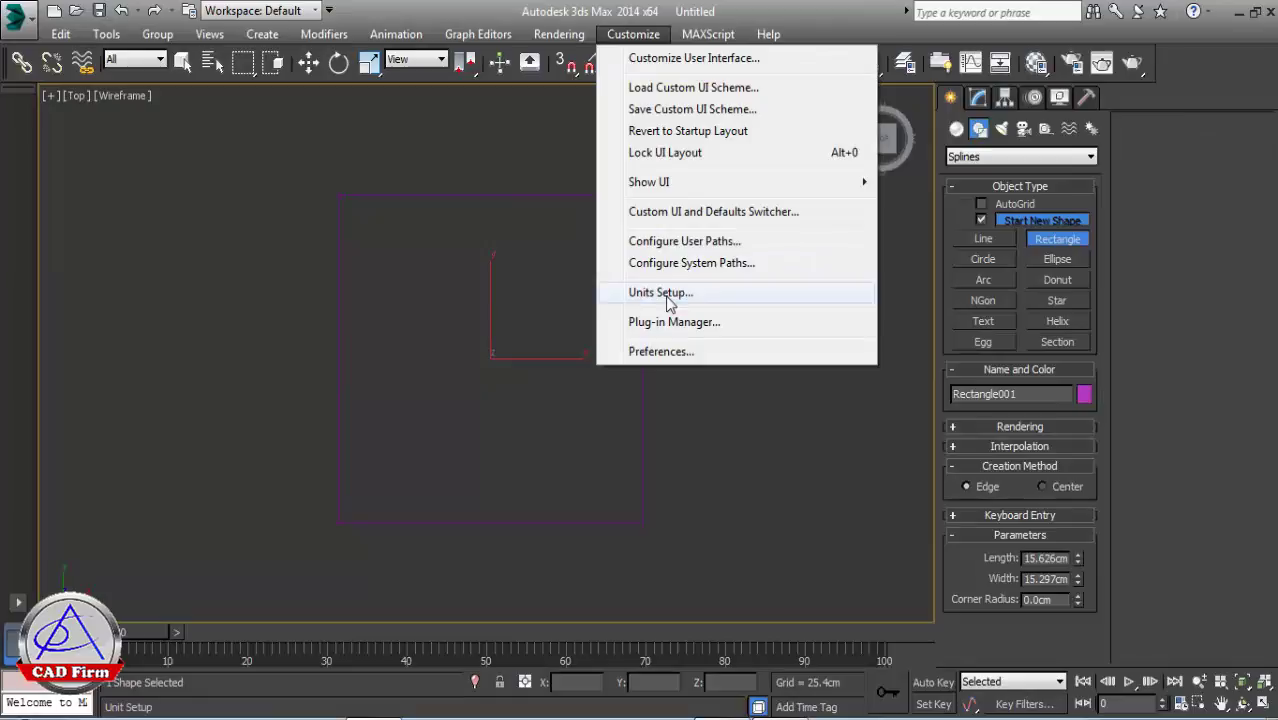
left_click(668, 295)
left_click_drag(620, 182, 632, 96)
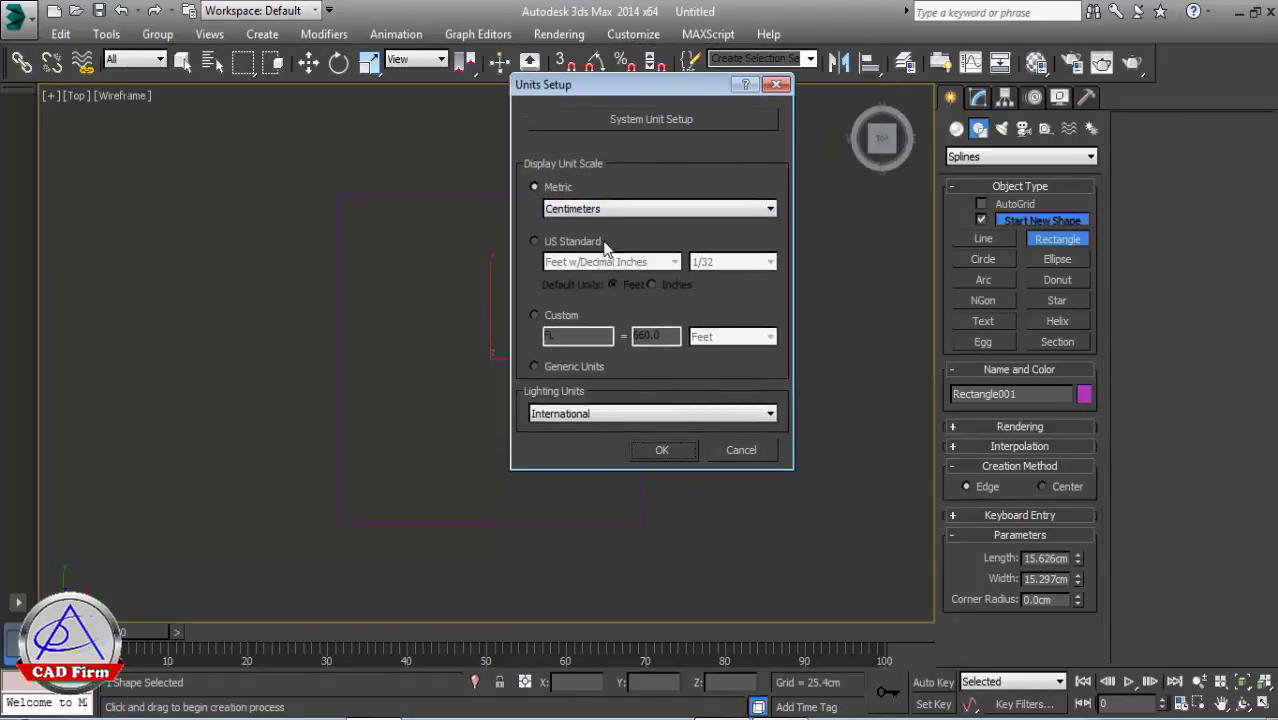
left_click(565, 247)
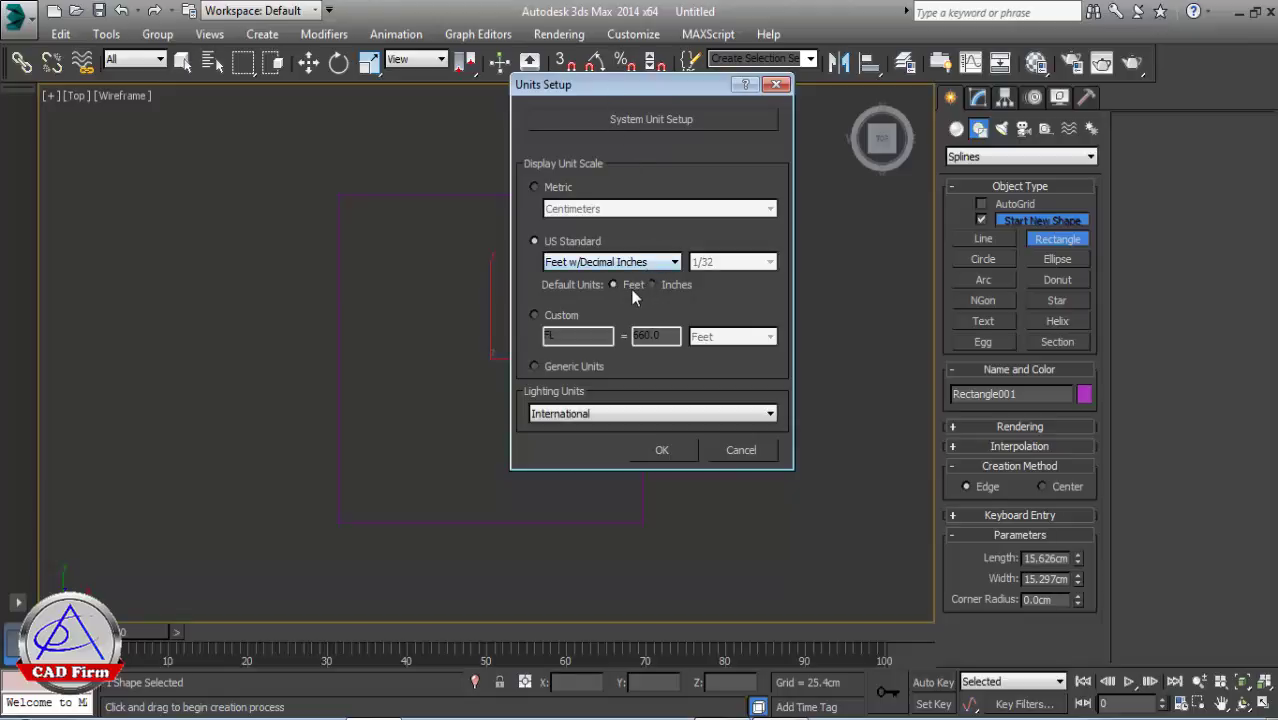
left_click(664, 449)
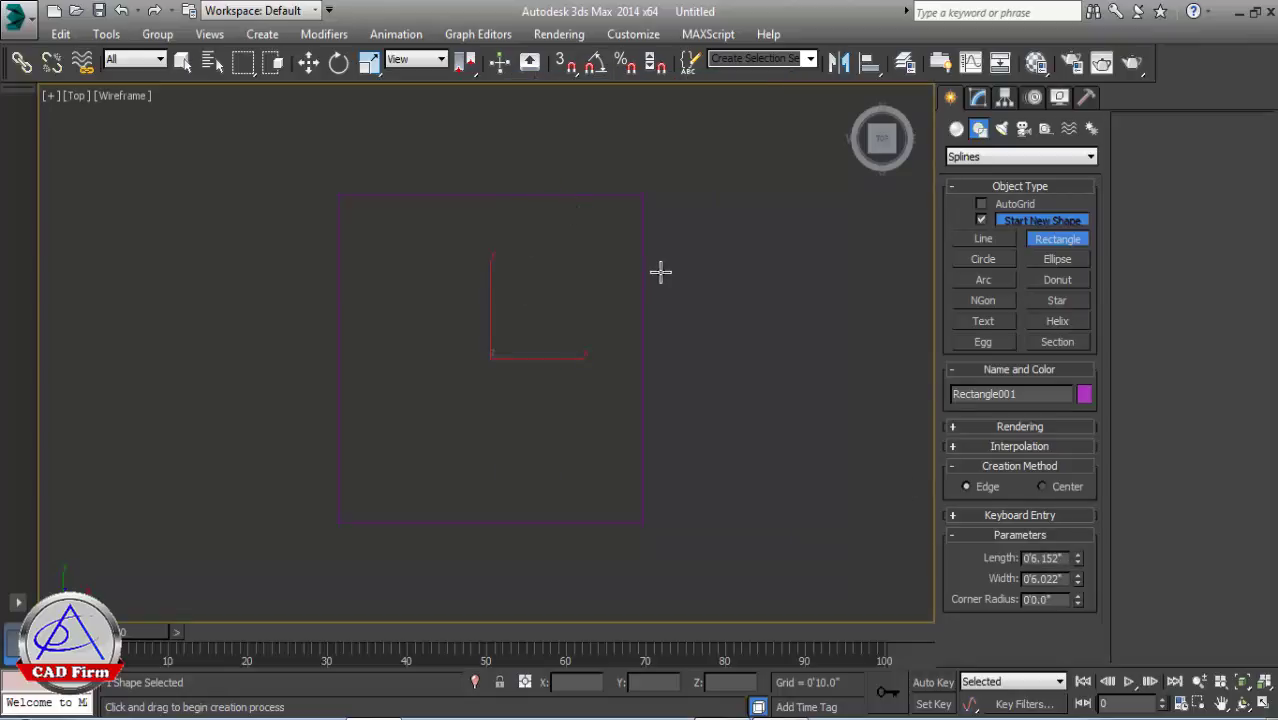
Set the rectangle's Length and Width to 6 feet each
left_click_drag(1062, 558, 997, 558)
type("6")
key("Return")
scroll(470, 295, "down", 8)
double_click(1064, 580)
type("6")
key("Return")
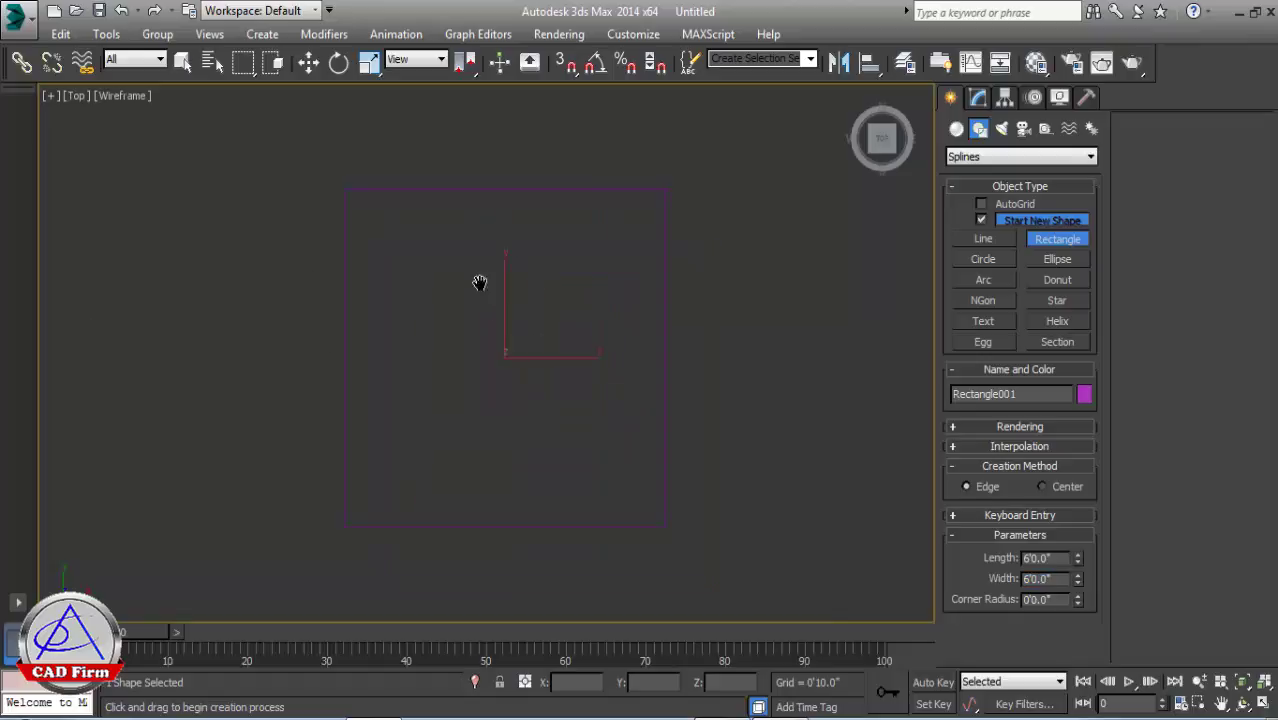
Pan and zoom out the Top view, then draw a second rectangle to the right
scroll(479, 282, "up", 3)
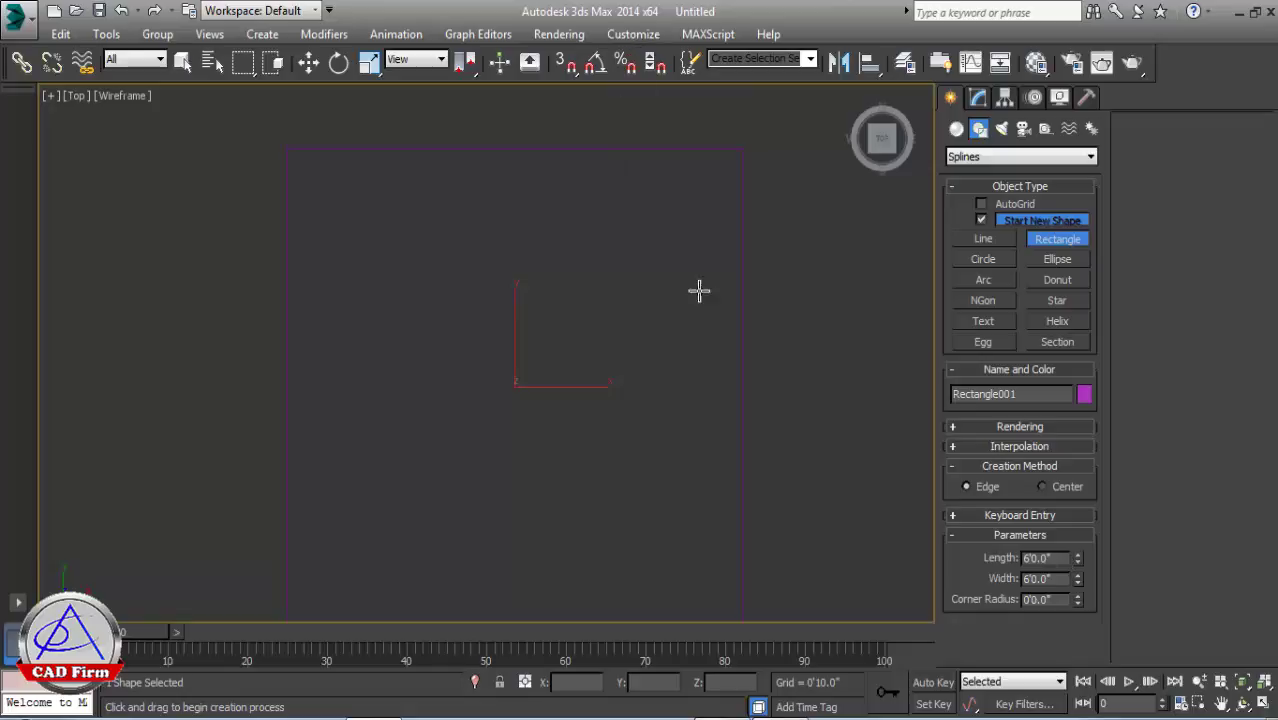
middle_click_drag(645, 276, 484, 260)
scroll(562, 404, "down", 3)
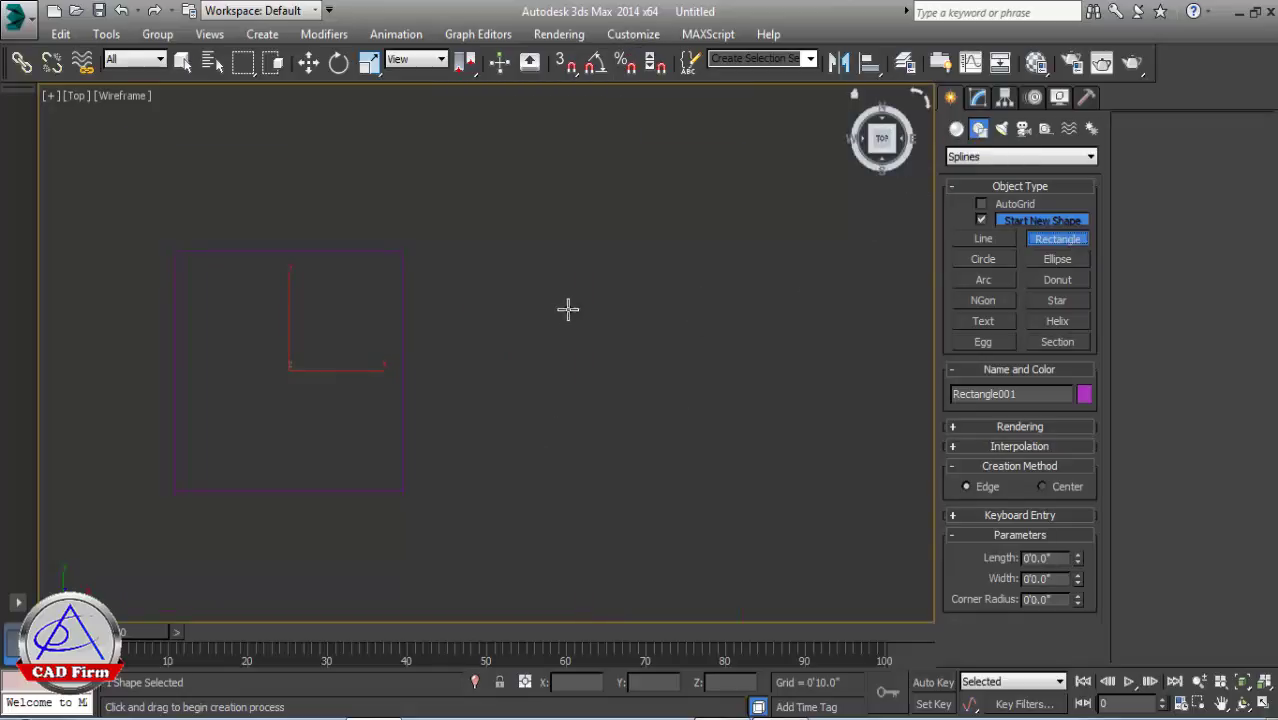
mouse_move(589, 239)
left_mouse_down()
mouse_move(609, 282)
mouse_move(833, 487)
left_mouse_up()
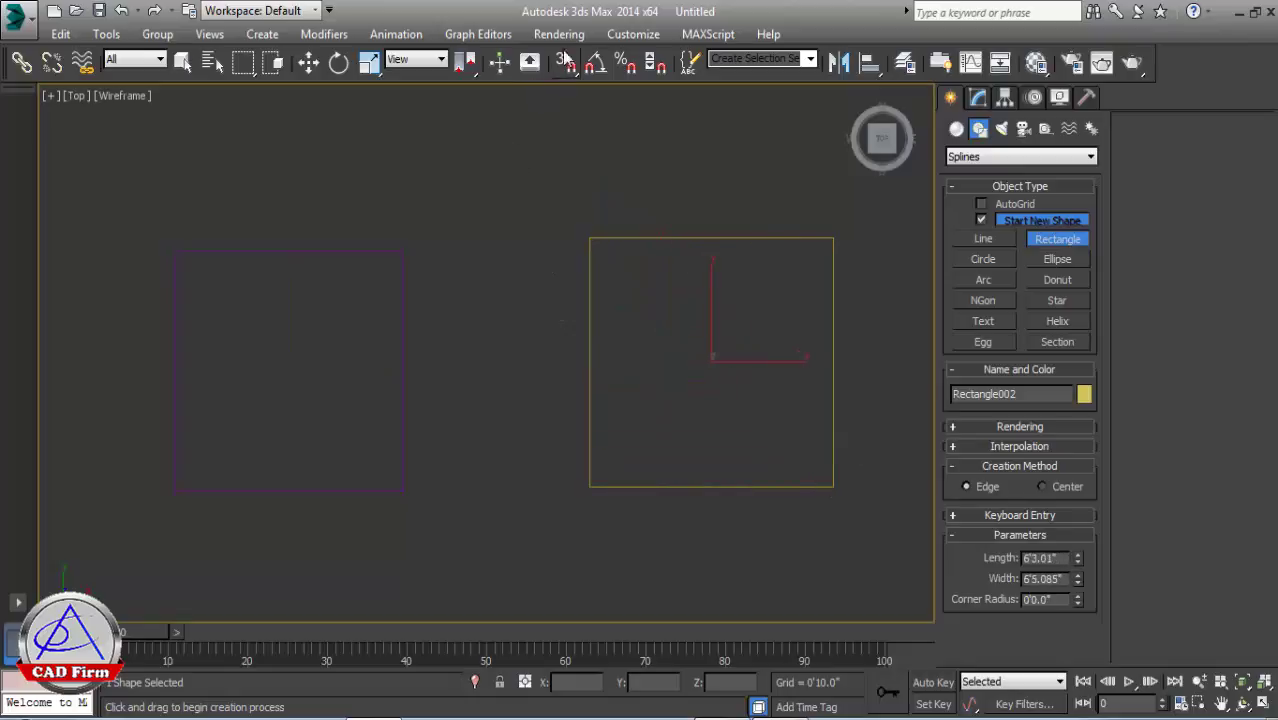
left_click(633, 34)
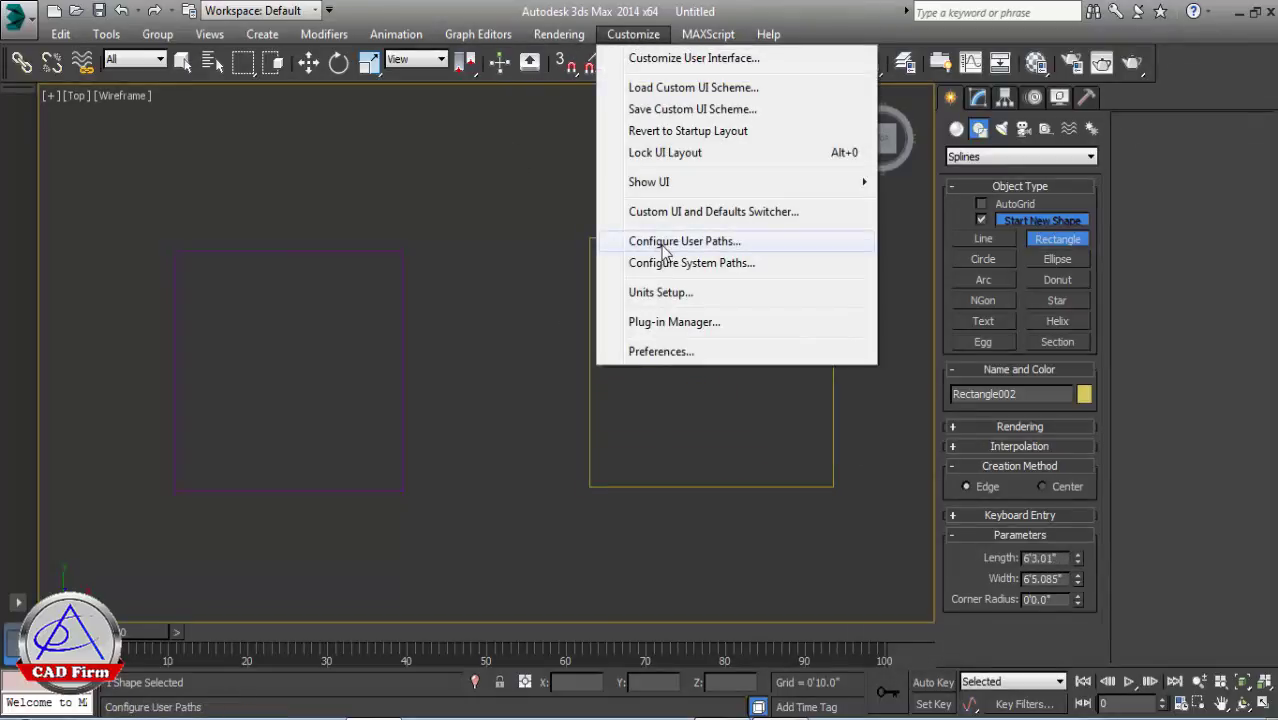
Make inches the default unit in Units Setup
left_click(643, 292)
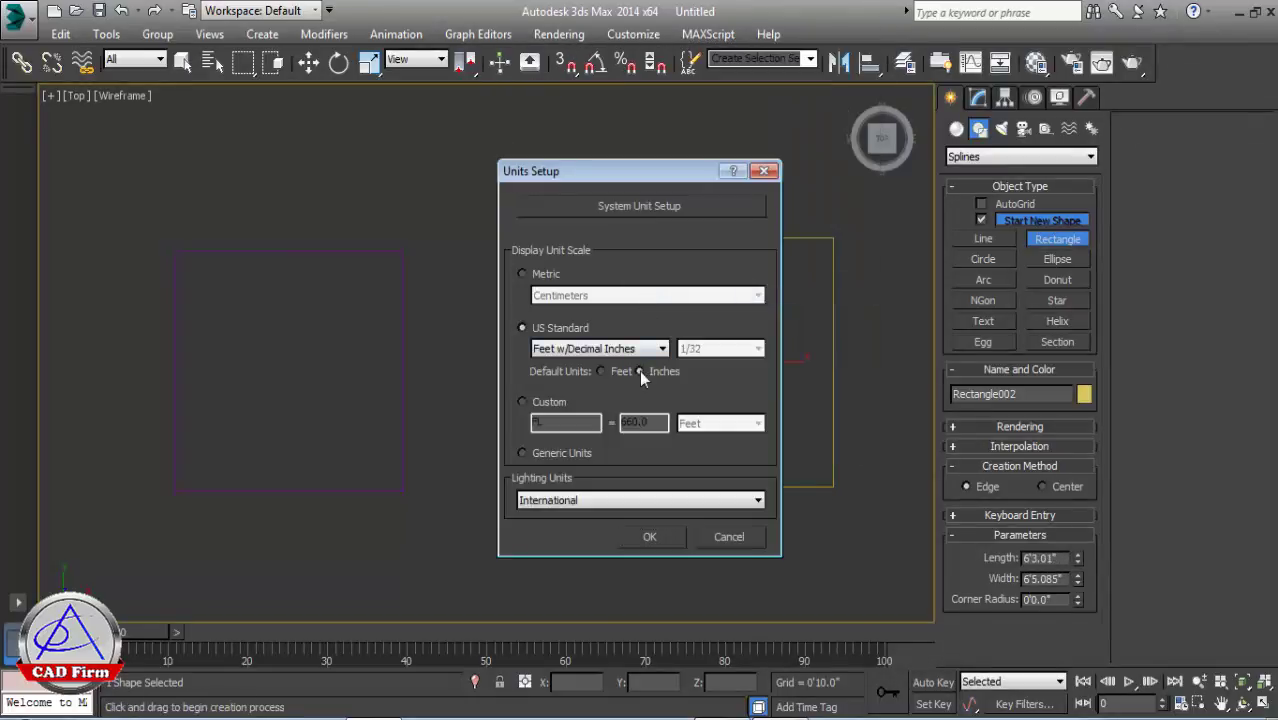
left_click(649, 537)
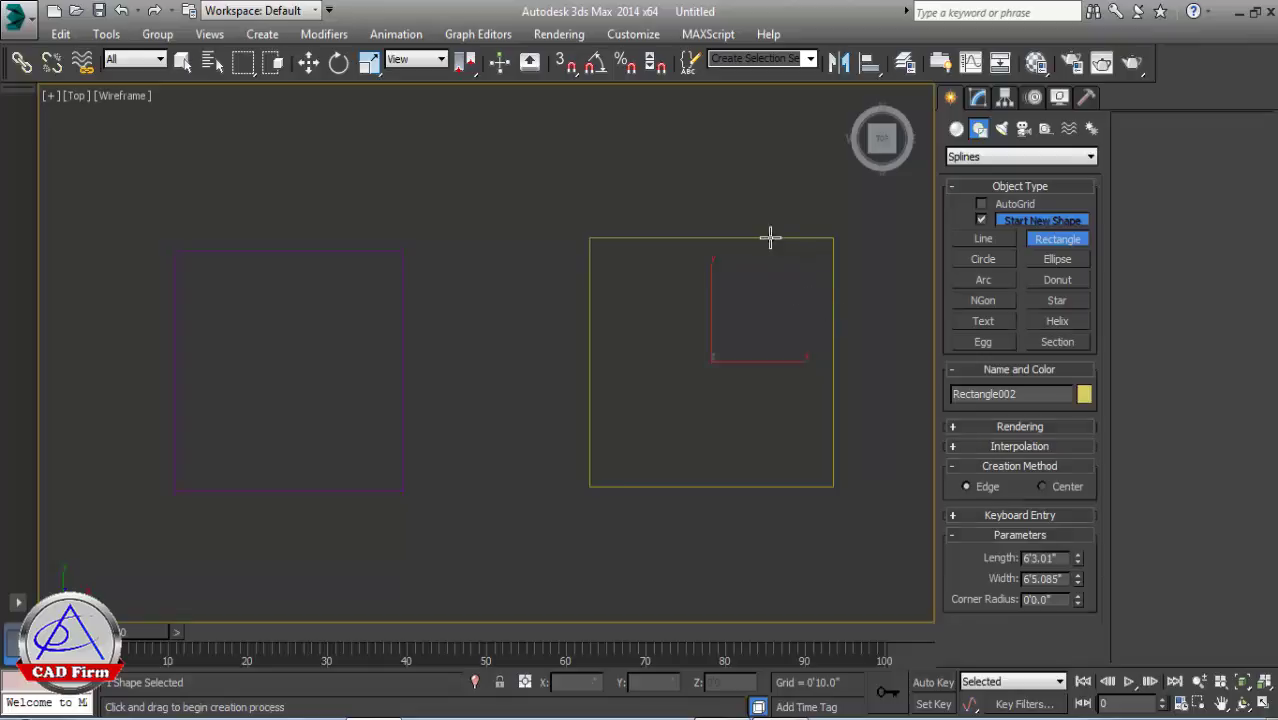
key("w")
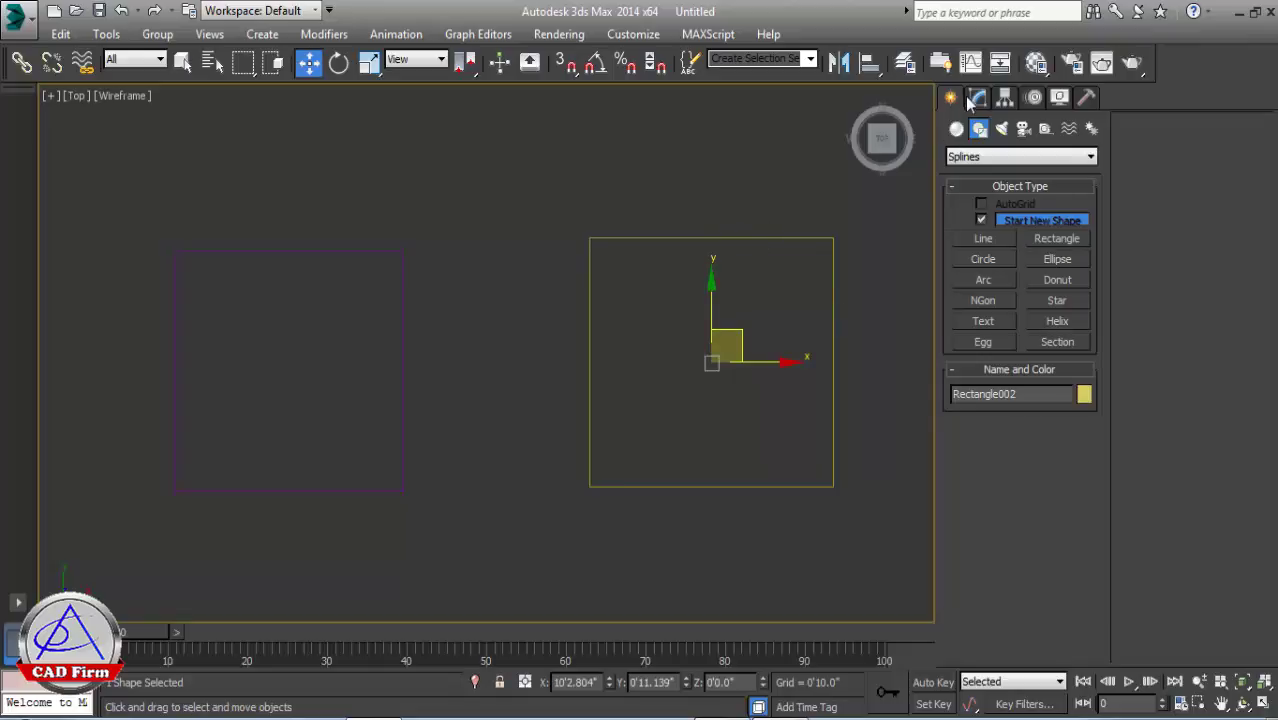
Resize Rectangle002 to a 60-inch square and move it left toward the first rectangle
left_click(978, 98)
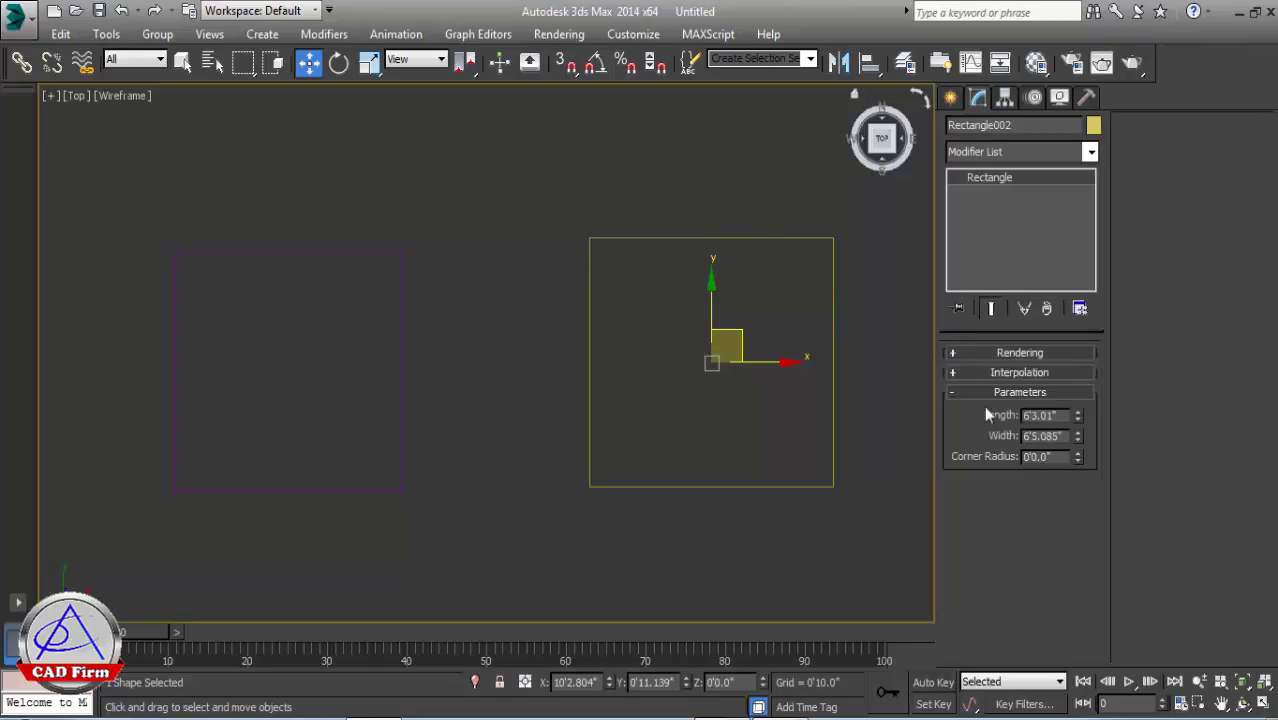
left_click_drag(1064, 415, 942, 418)
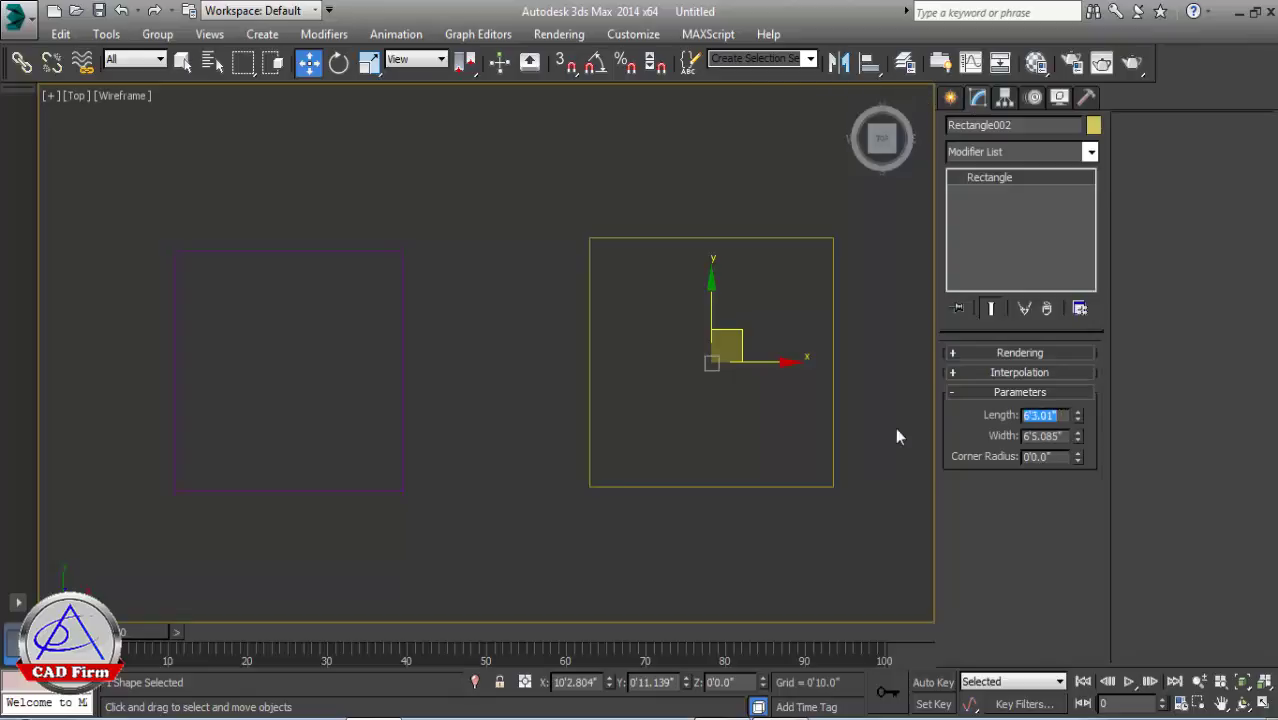
type("60")
key("Return")
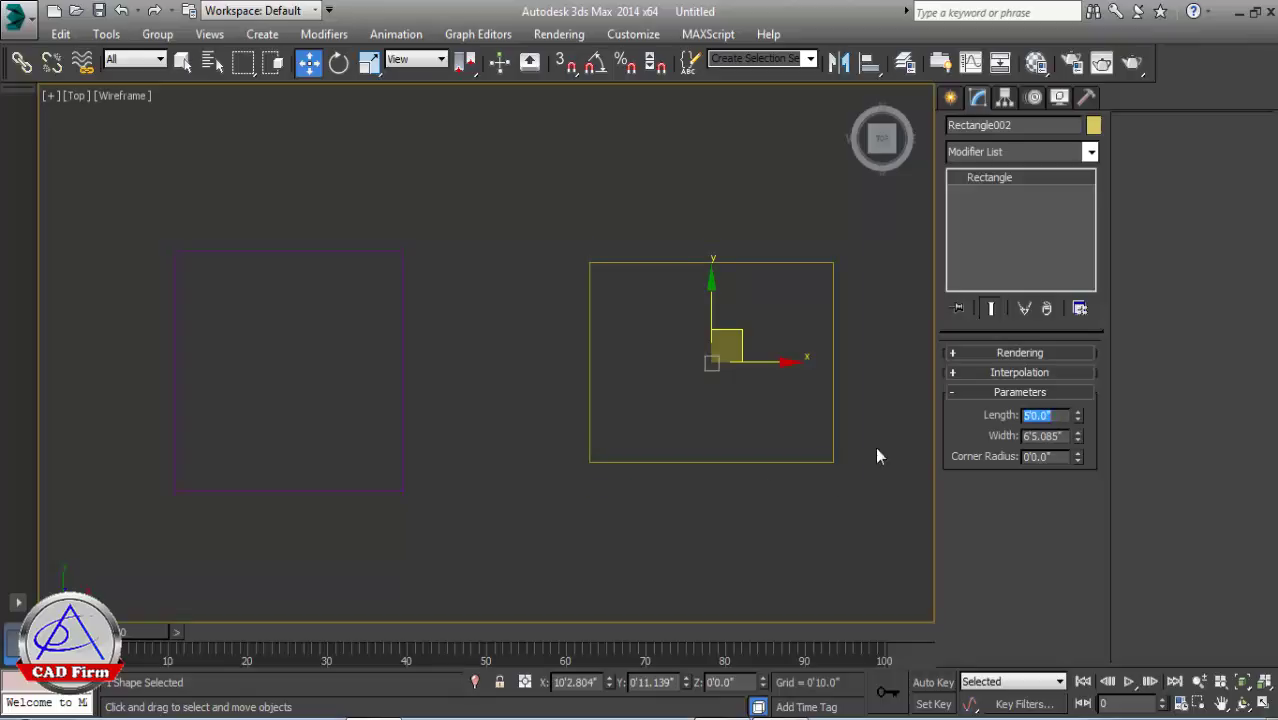
left_click(1065, 437)
type("60")
key("Return")
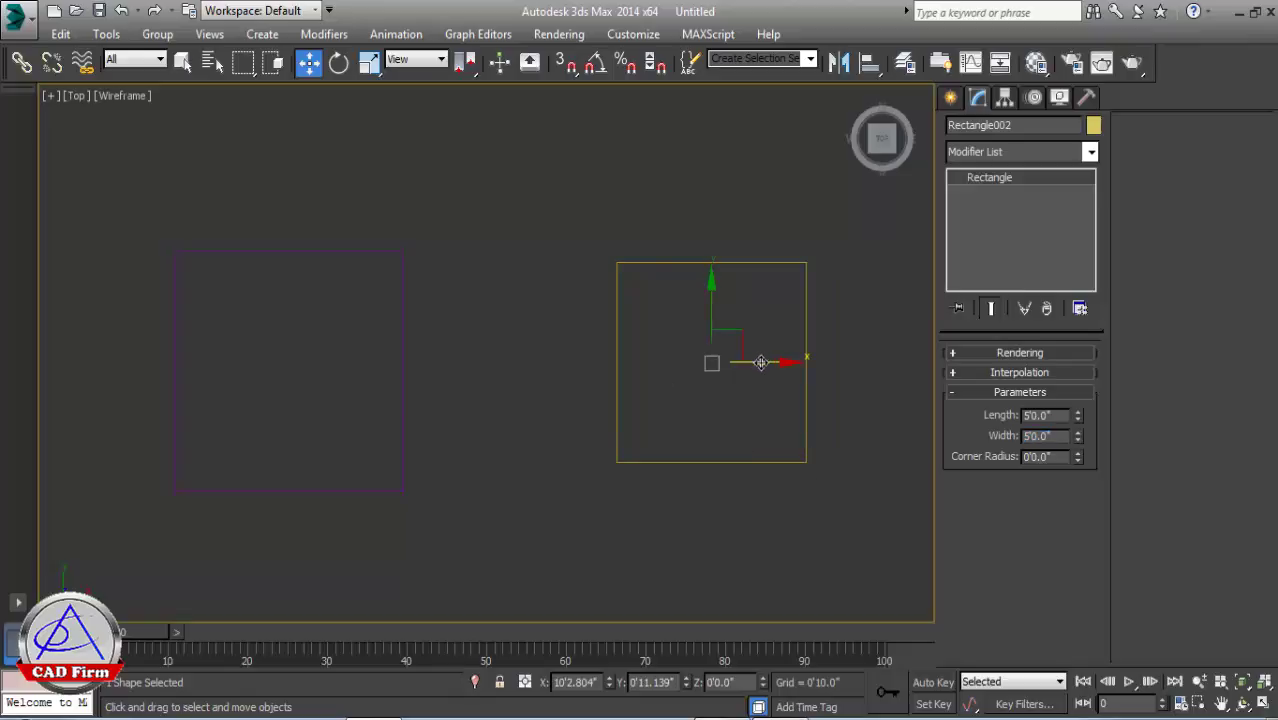
left_click_drag(757, 361, 612, 362)
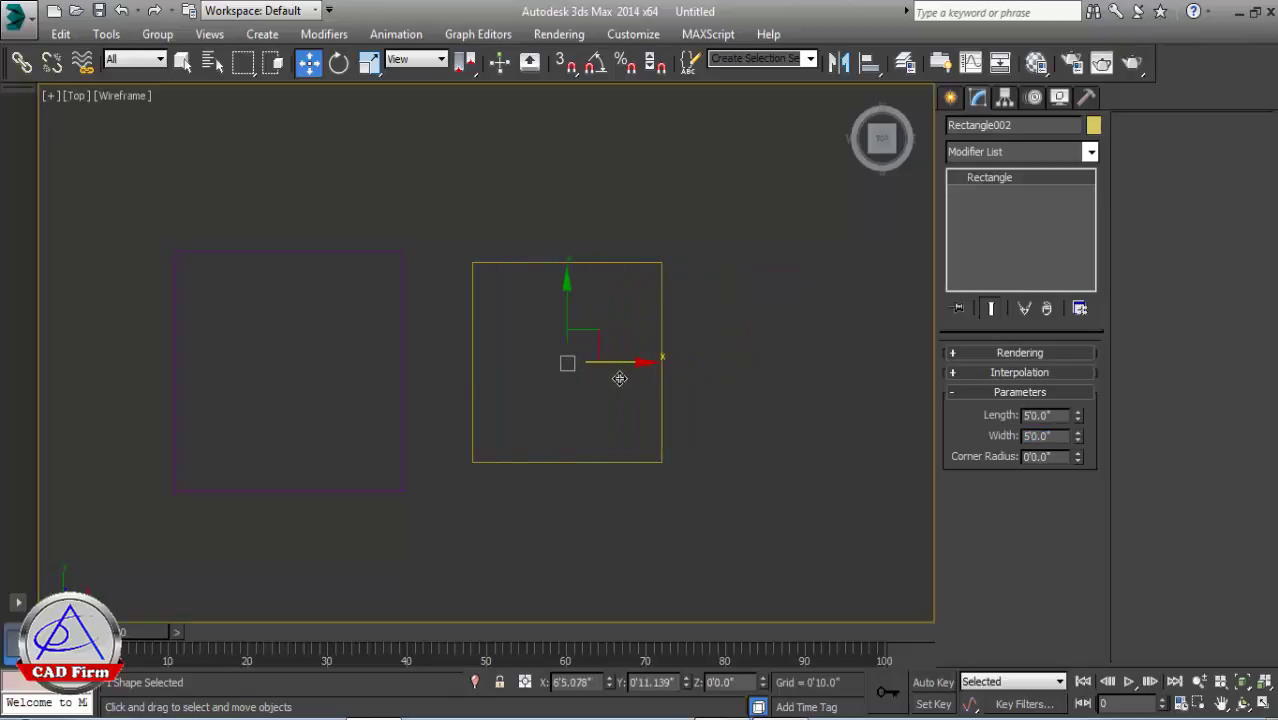
double_click(1052, 414)
Switch the display units to Generic Units in Units Setup
left_click(633, 34)
left_click(662, 292)
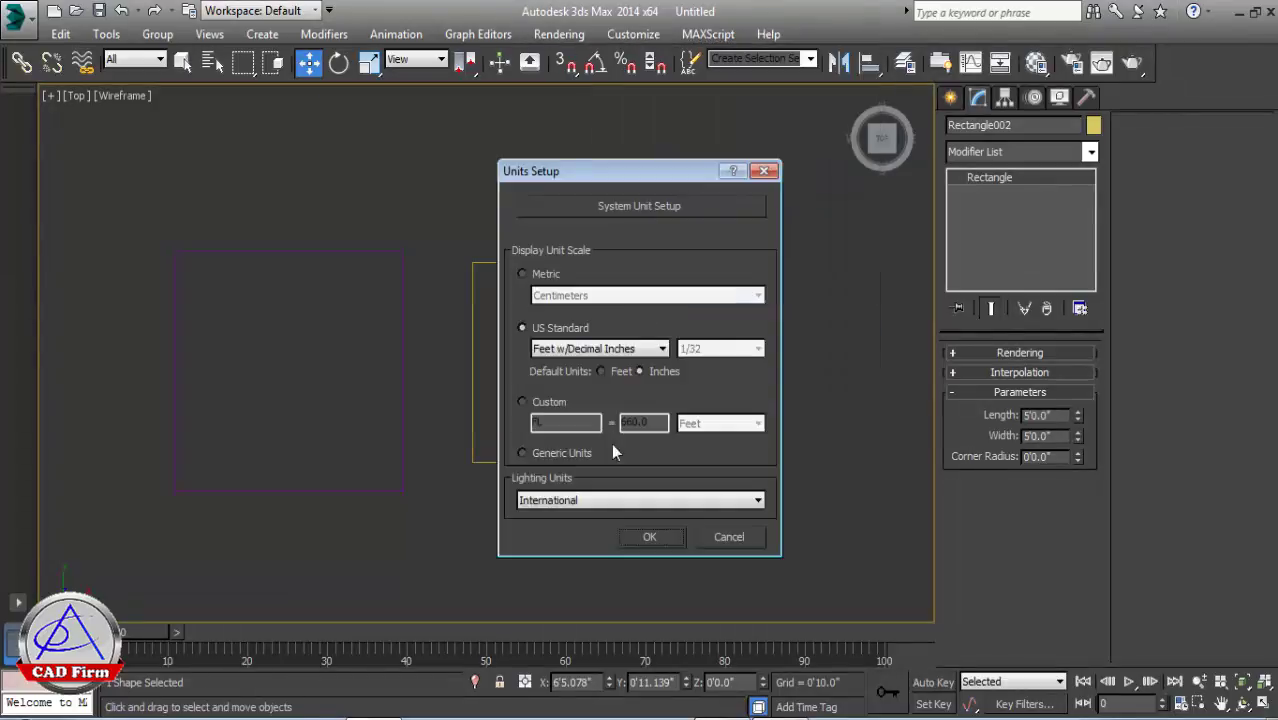
left_click_drag(573, 166, 573, 108)
left_click(558, 396)
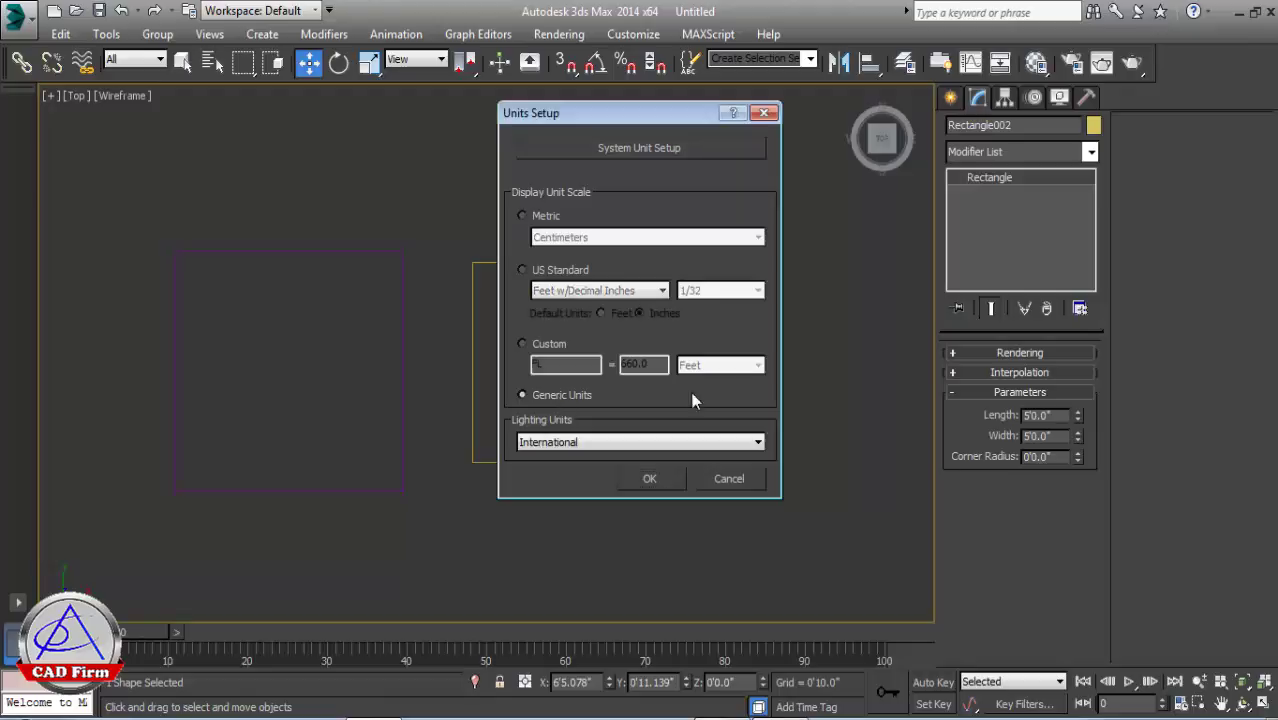
left_click(651, 479)
Delete both the yellow square and the purple rectangle from the Top view
left_click(378, 253)
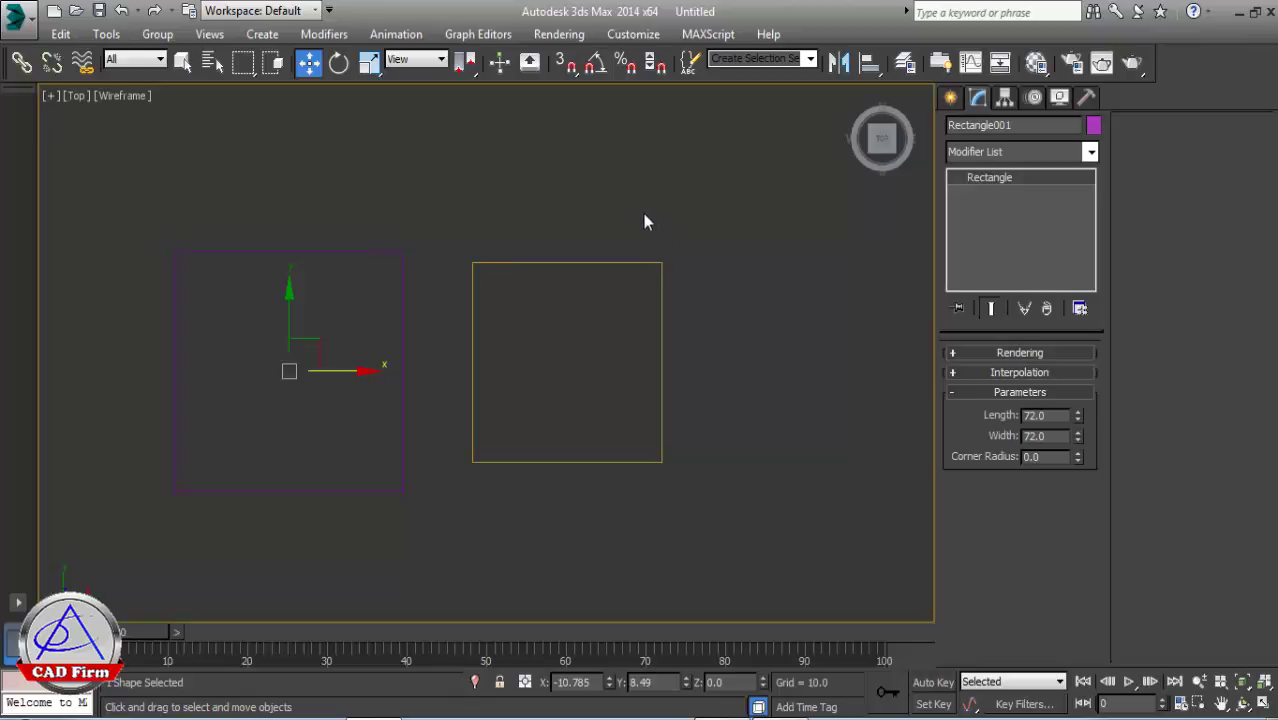
left_click(559, 274)
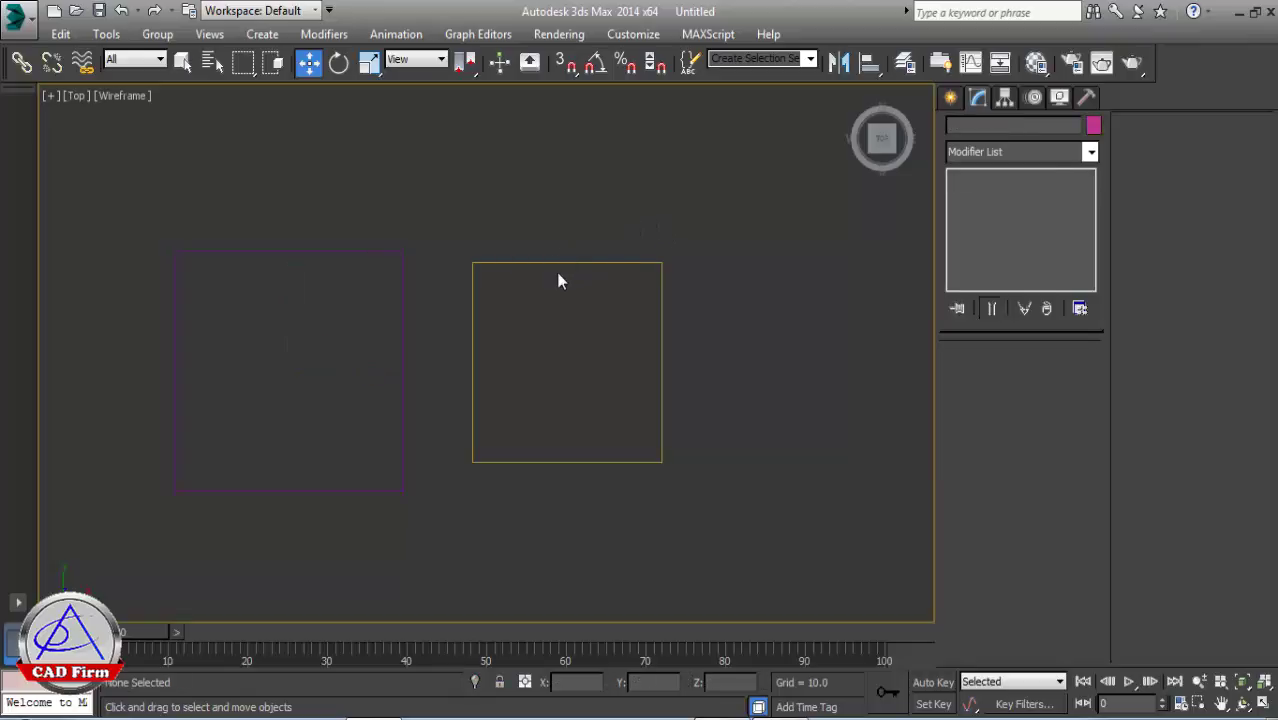
left_click(562, 262)
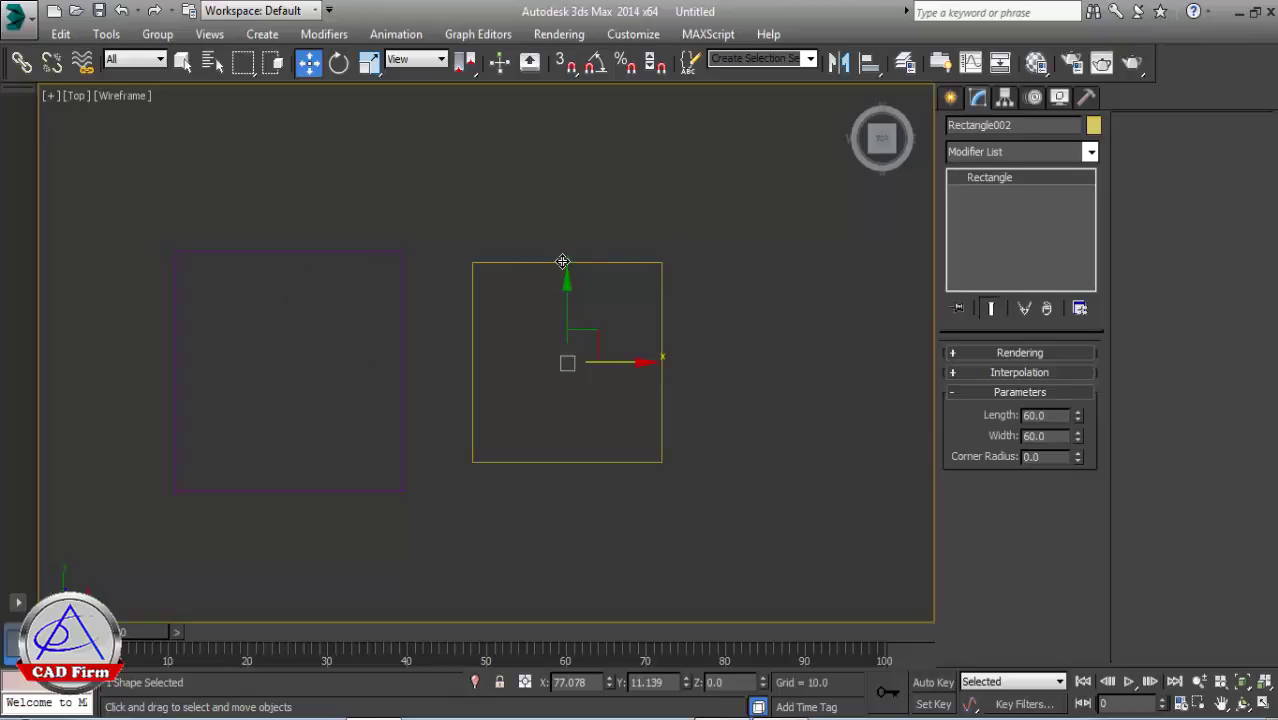
key("Delete")
left_click(399, 259)
key("Delete")
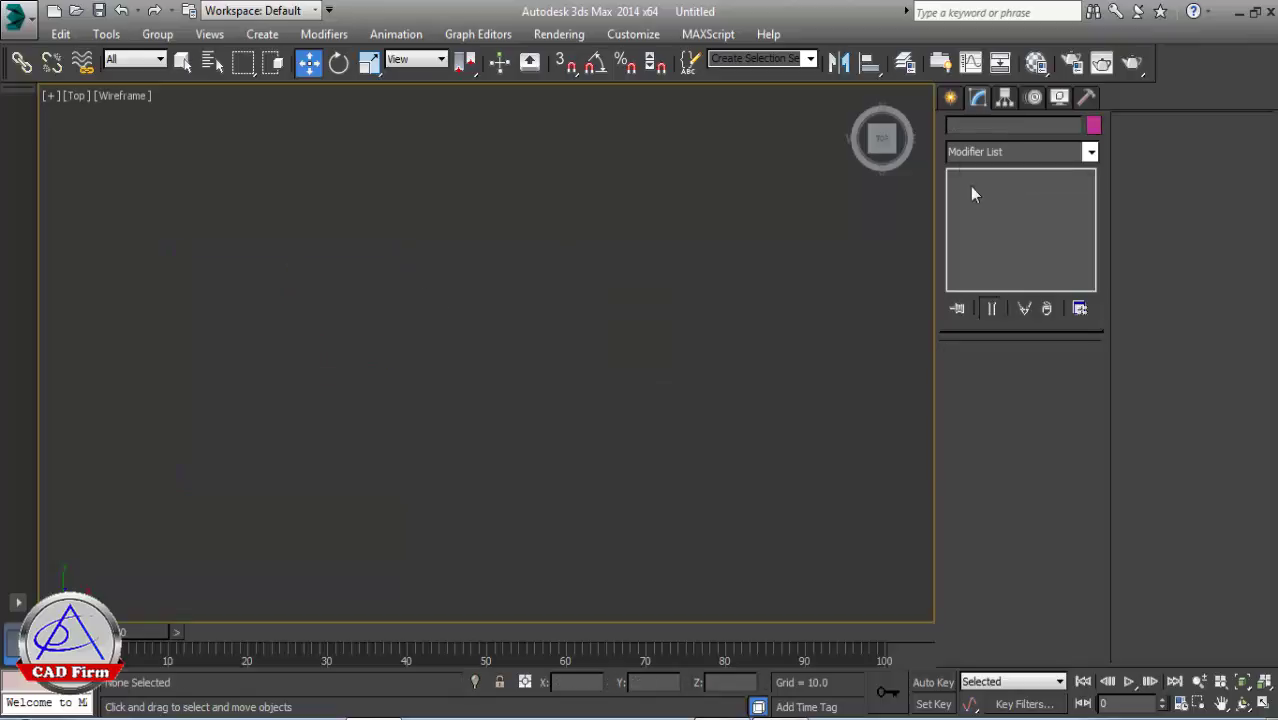
left_click(951, 100)
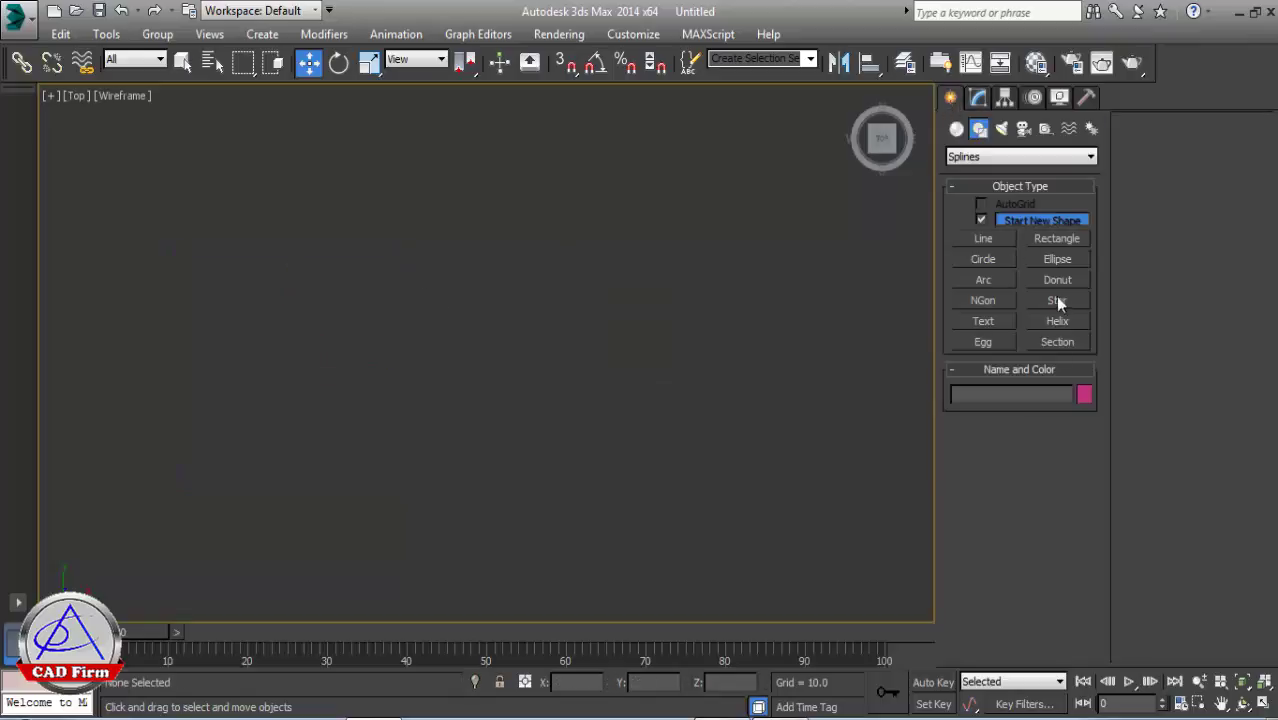
Draw a rectangle in the Top view and set its Length and Width to 100
left_click(1052, 243)
left_click_drag(403, 203, 627, 447)
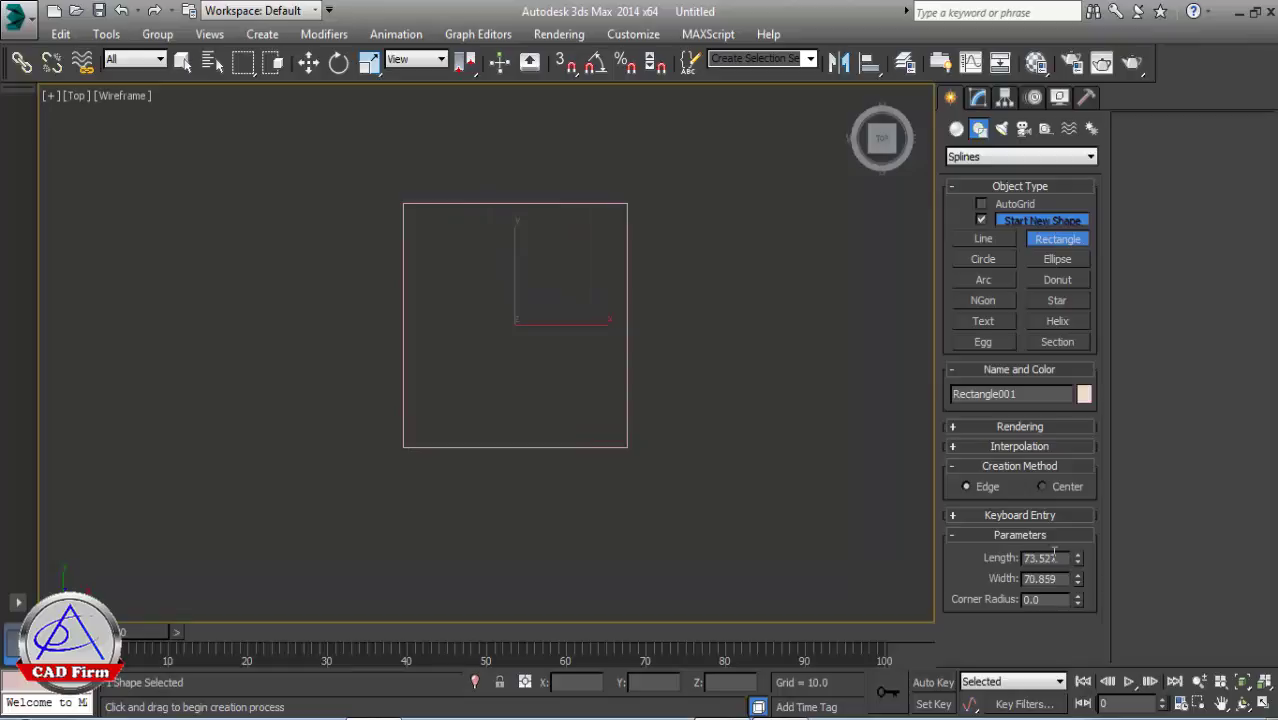
left_click_drag(1054, 557, 905, 565)
type("1")
type("00")
key("Return")
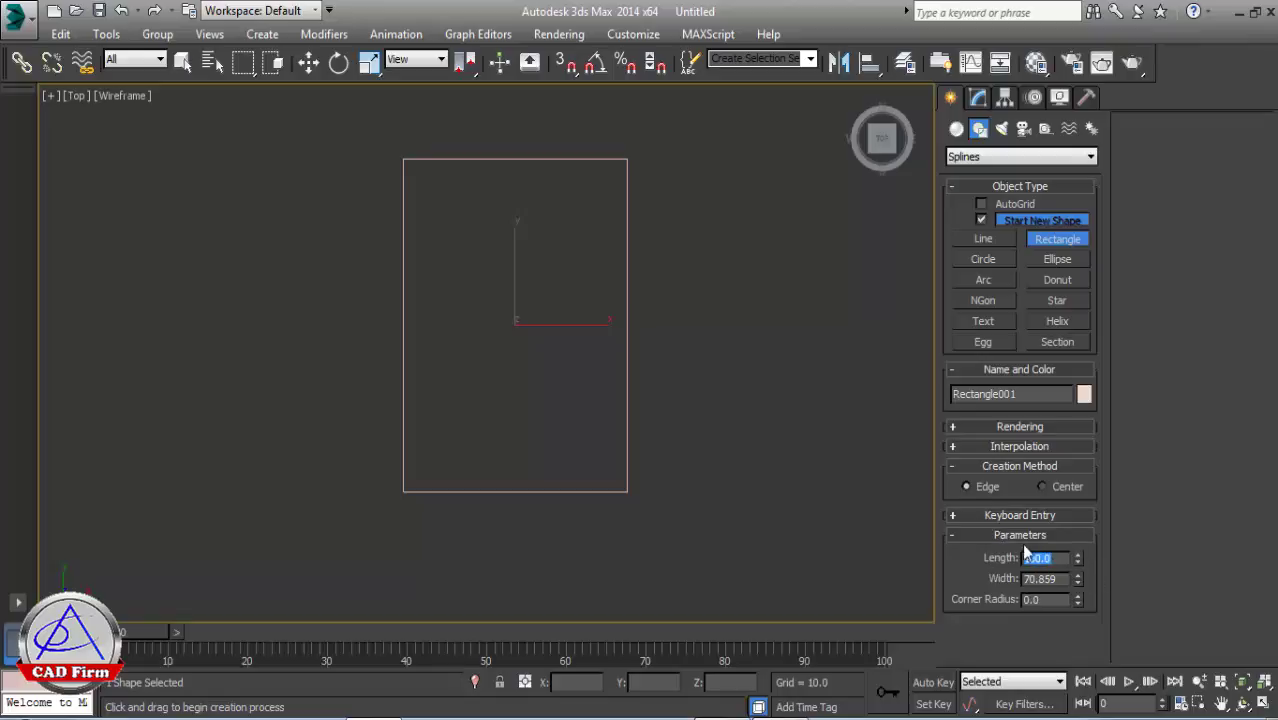
left_click(1062, 578)
double_click(1040, 578)
type("100")
key("Return")
Check Units Setup without changes, then delete the 100 by 100 rectangle
key("w")
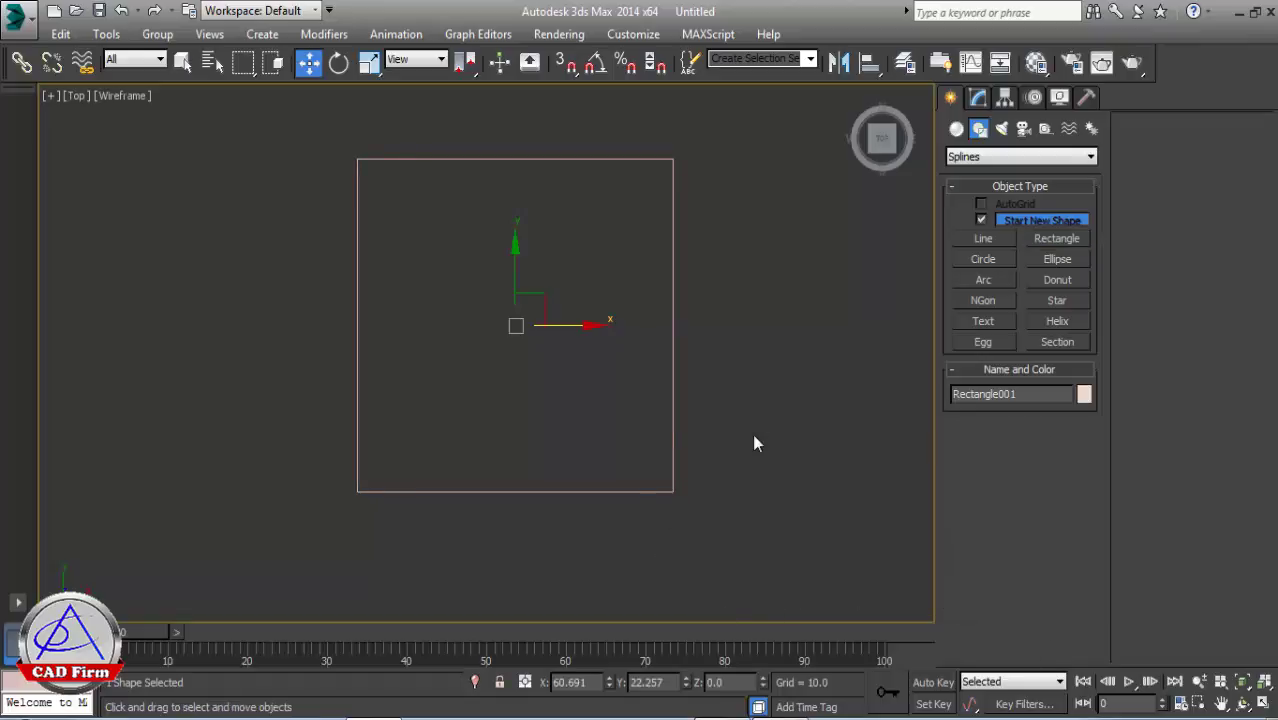
left_click(633, 35)
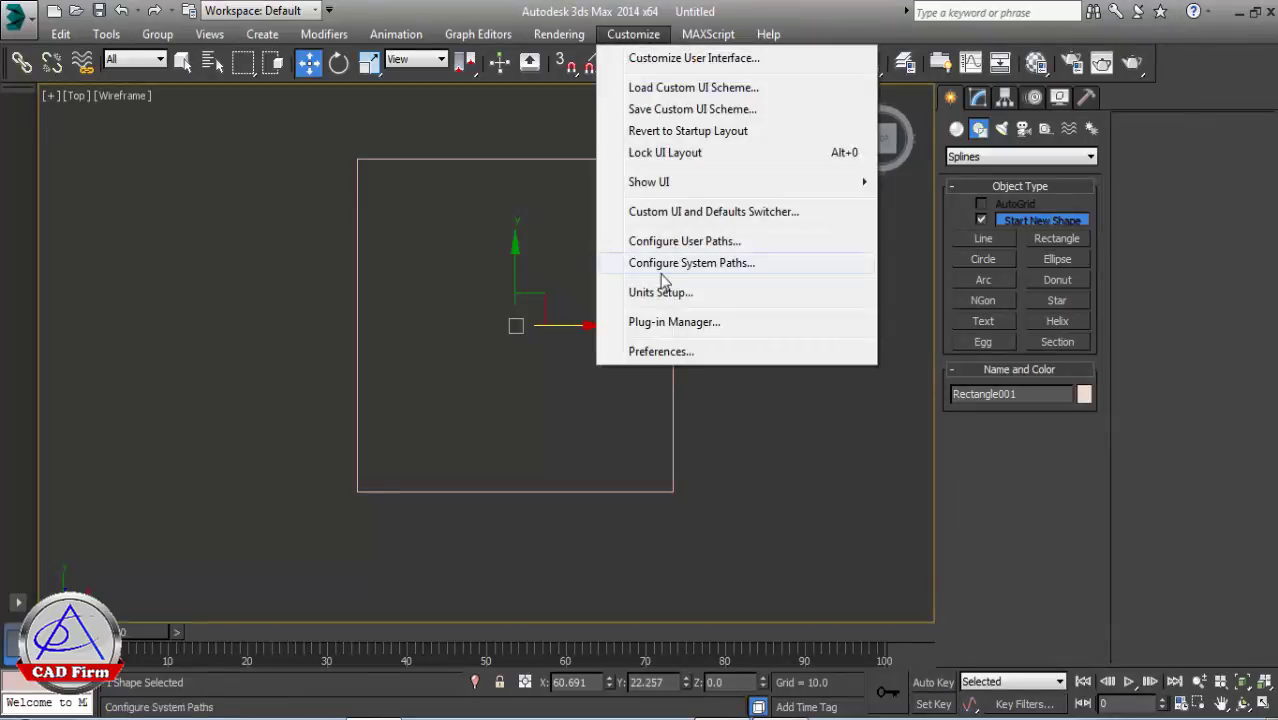
left_click(663, 293)
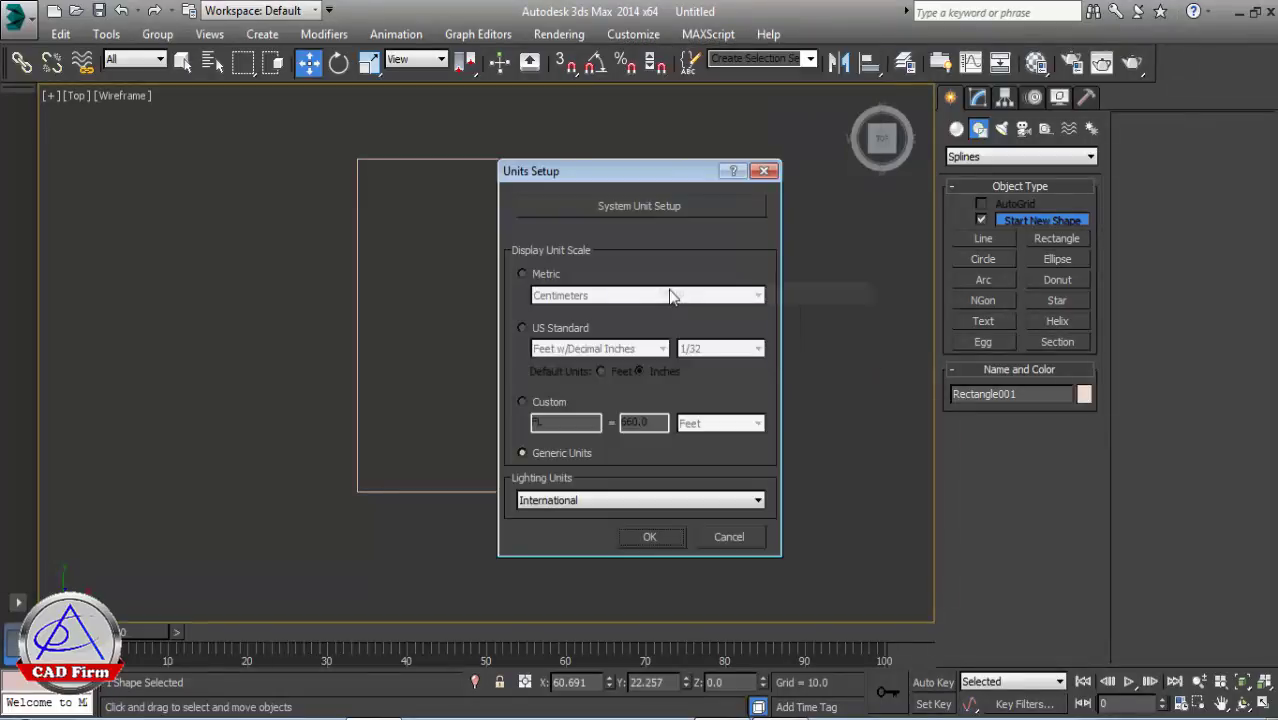
left_click(764, 172)
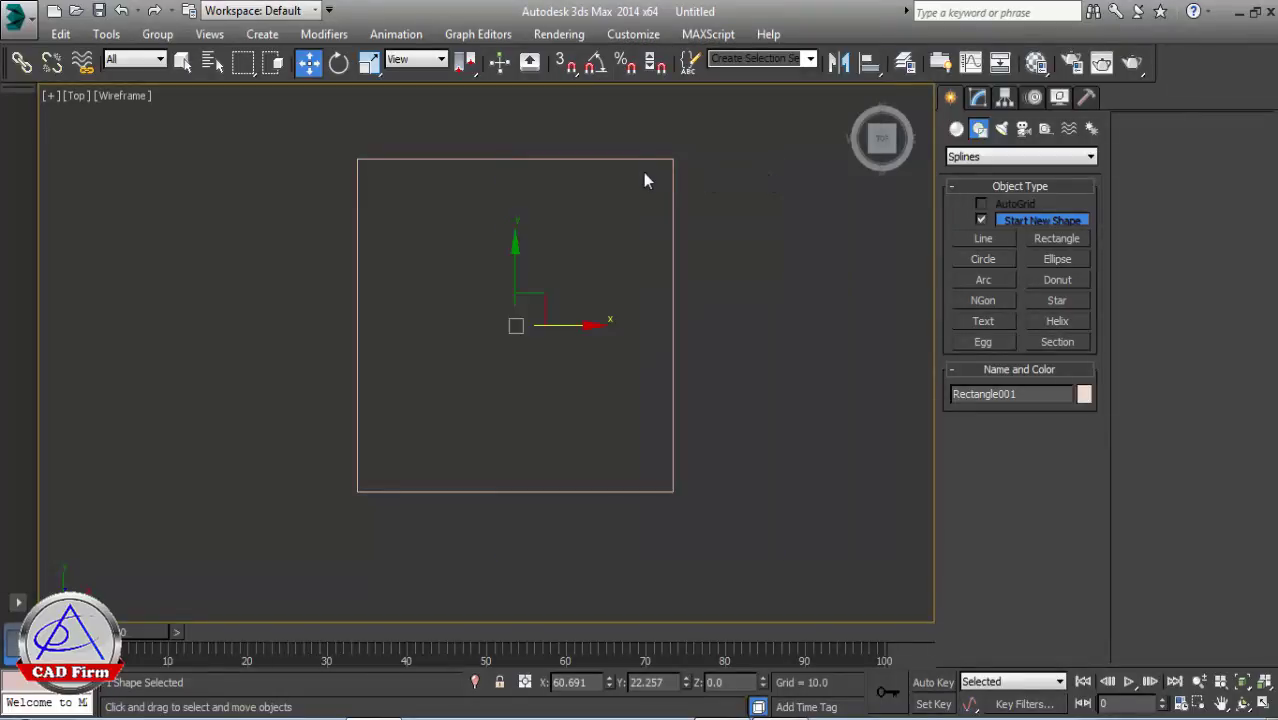
key("Delete")
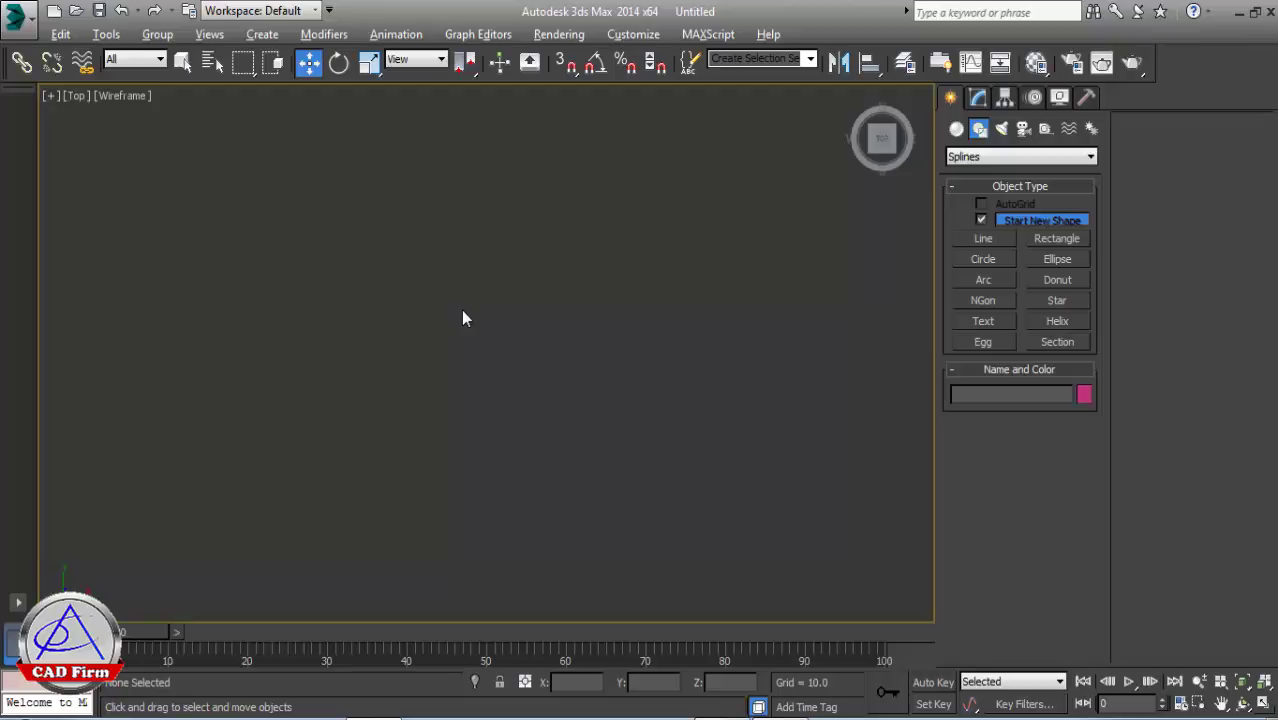
Restore the four-viewport layout and draw a 170.646 by 137.054 rectangle in the Top view
key("alt+w")
left_click(612, 516)
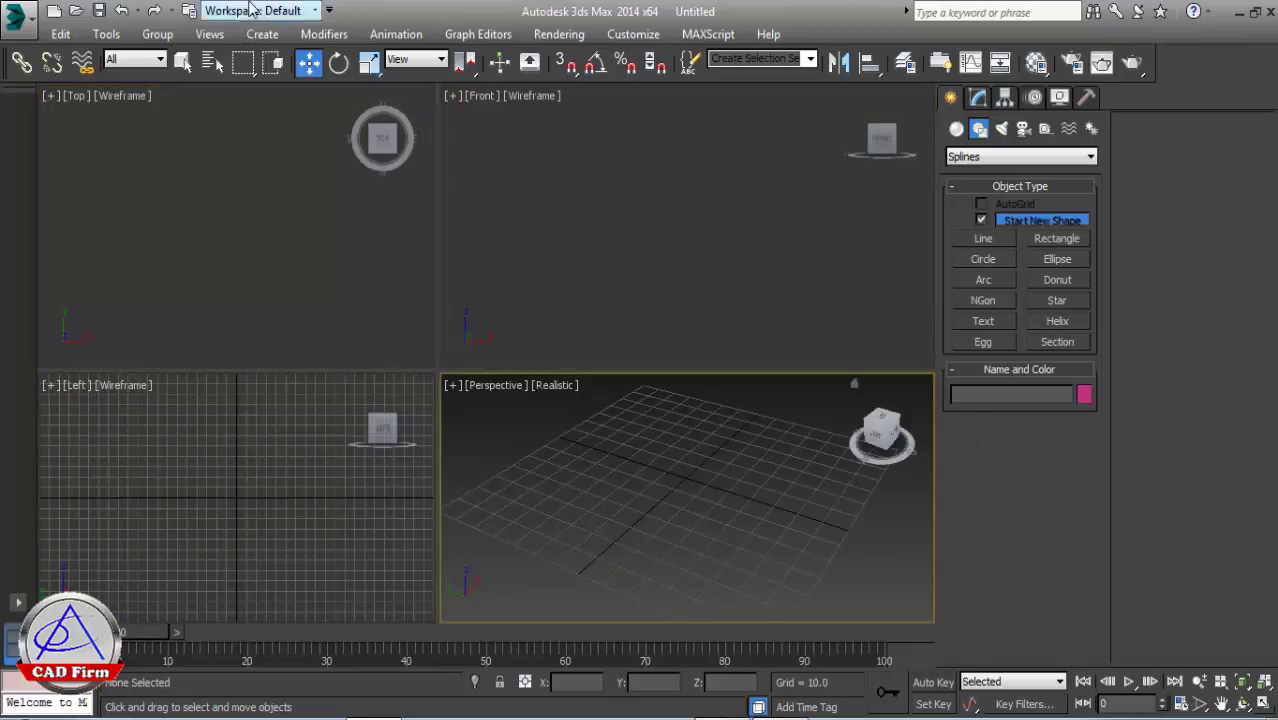
left_click(246, 260)
left_click(700, 420)
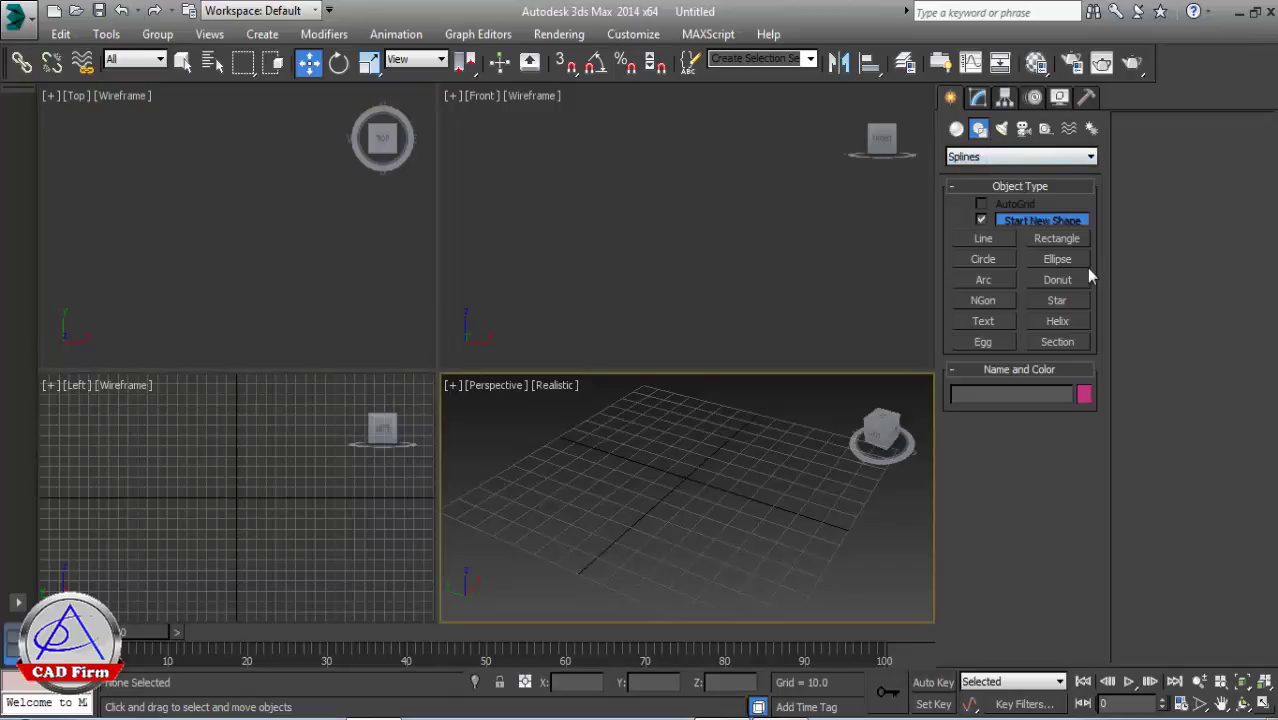
left_click(1059, 240)
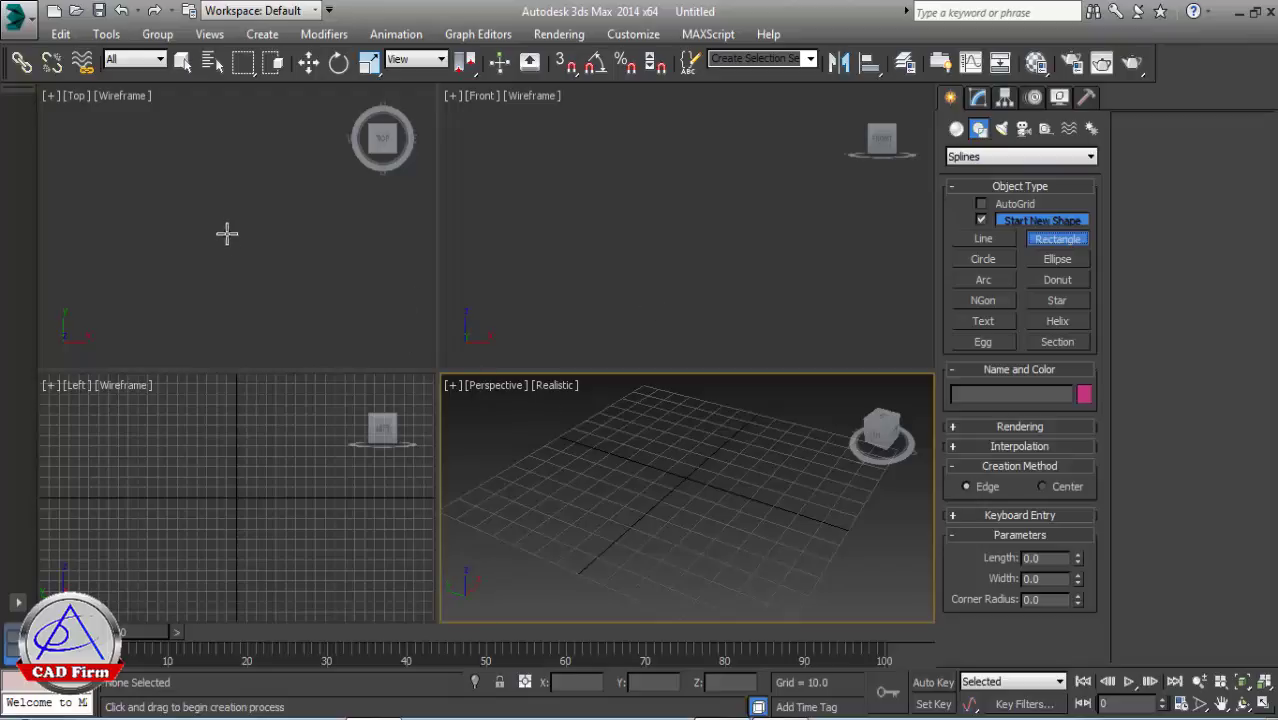
left_click_drag(208, 175, 304, 300)
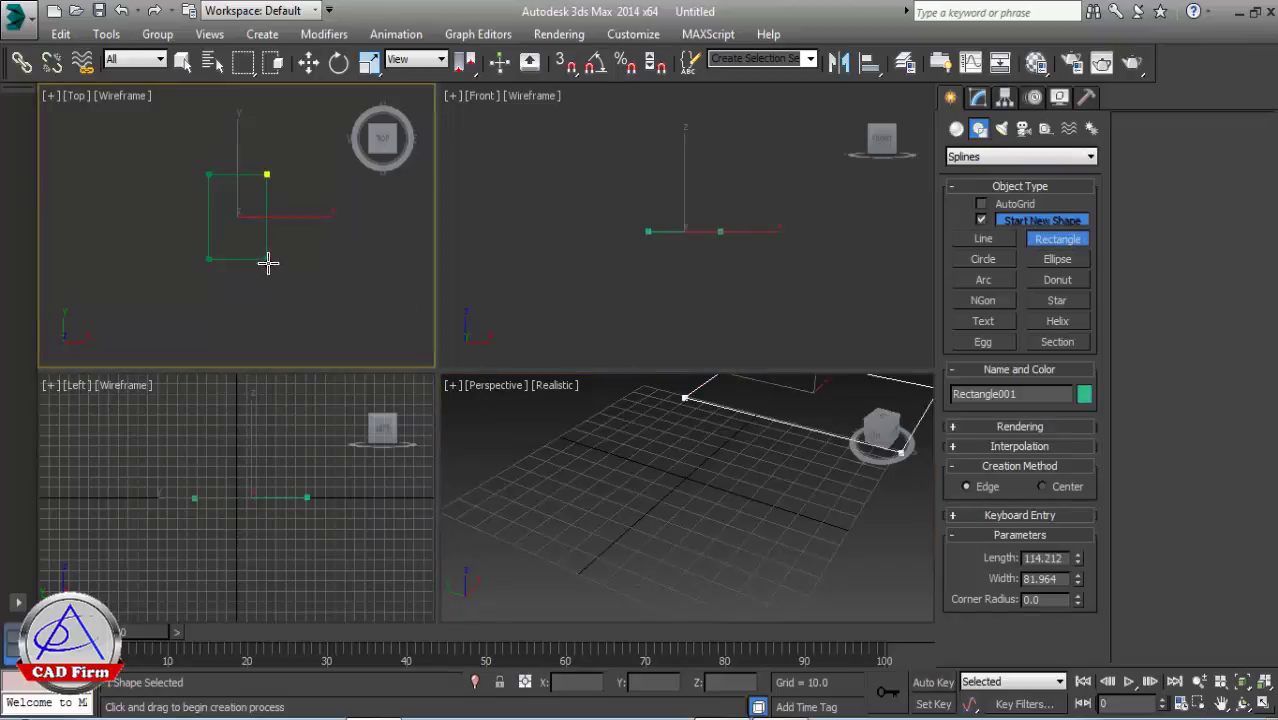
Draw a curved three-point line, Line001, in the Top view
left_click(982, 240)
left_click(98, 174)
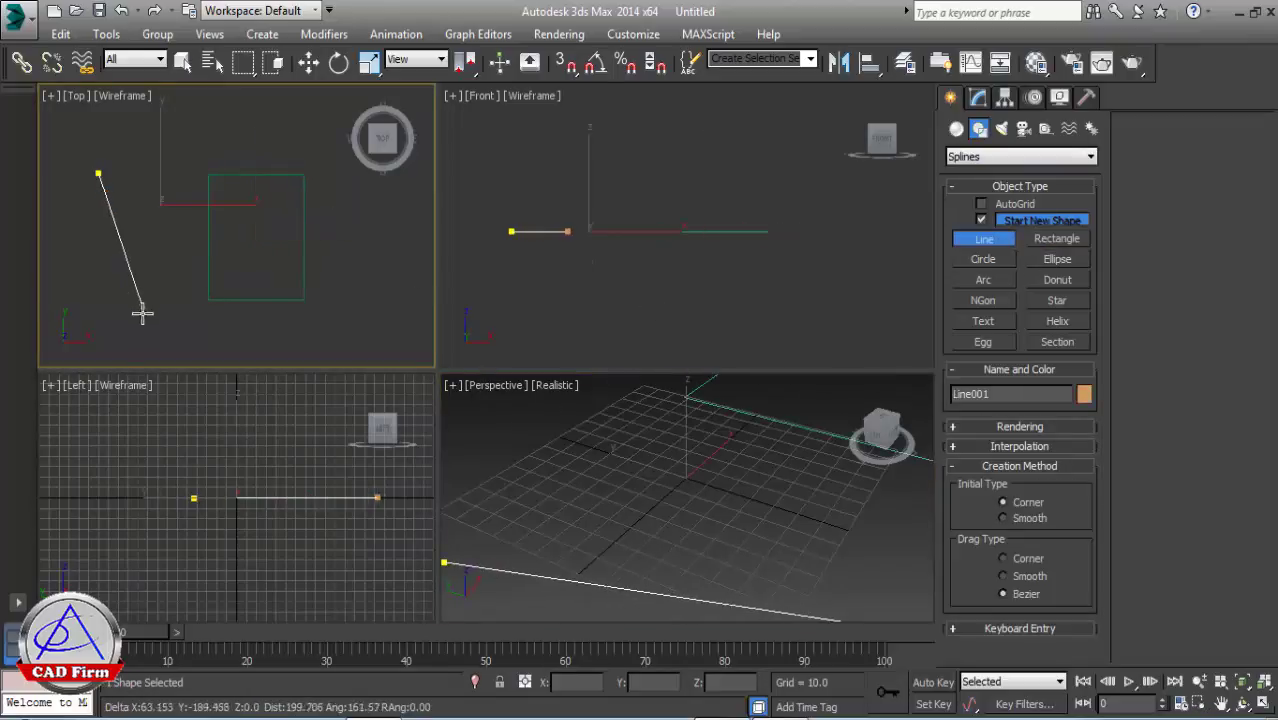
left_click_drag(180, 313, 177, 308)
left_click(153, 158)
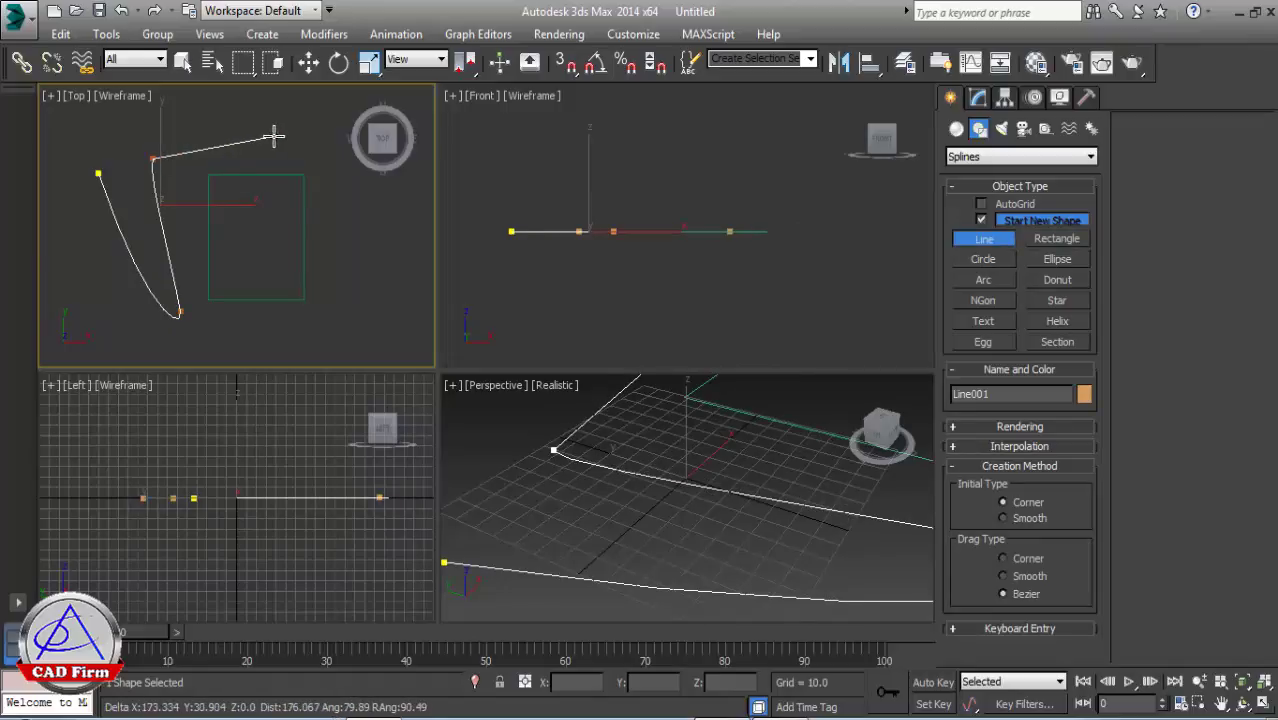
right_click(274, 137)
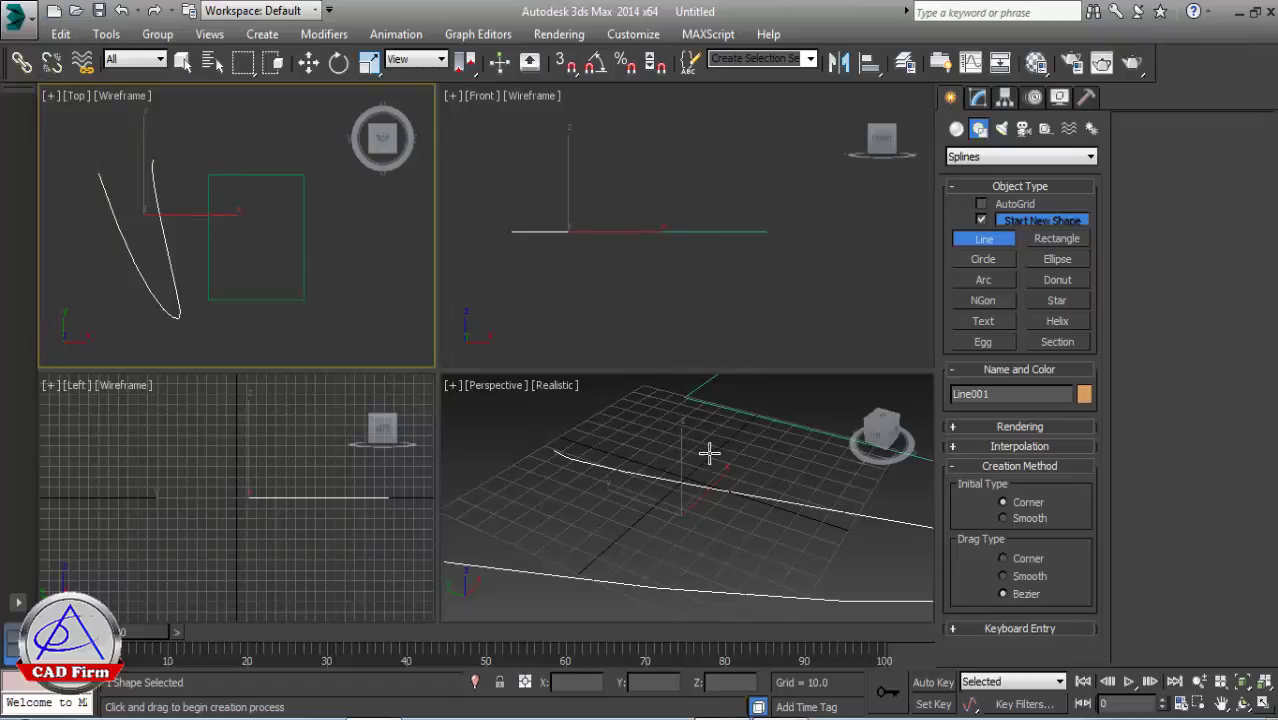
Zoom and orbit the Perspective viewport around the rectangle and curved line
scroll(664, 447, "down", 2)
scroll(649, 440, "down", 3)
middle_click_drag(649, 440, 685, 486, "alt")
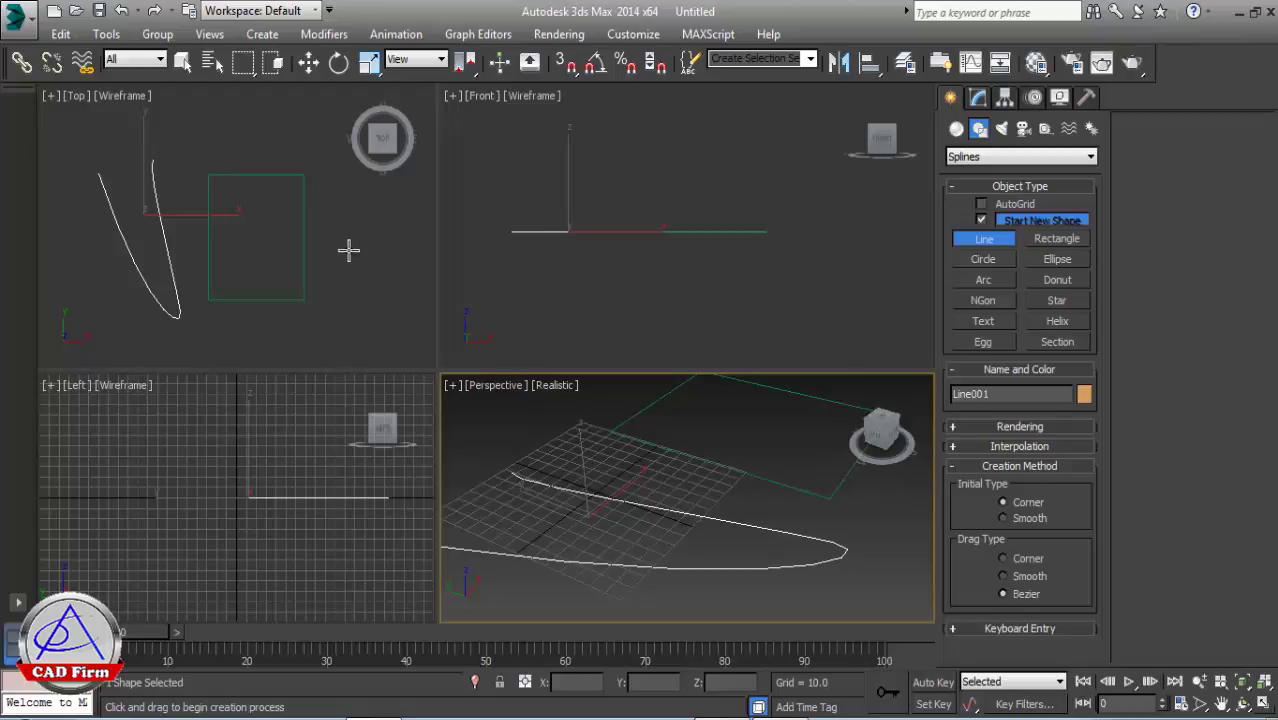
left_click(34, 22)
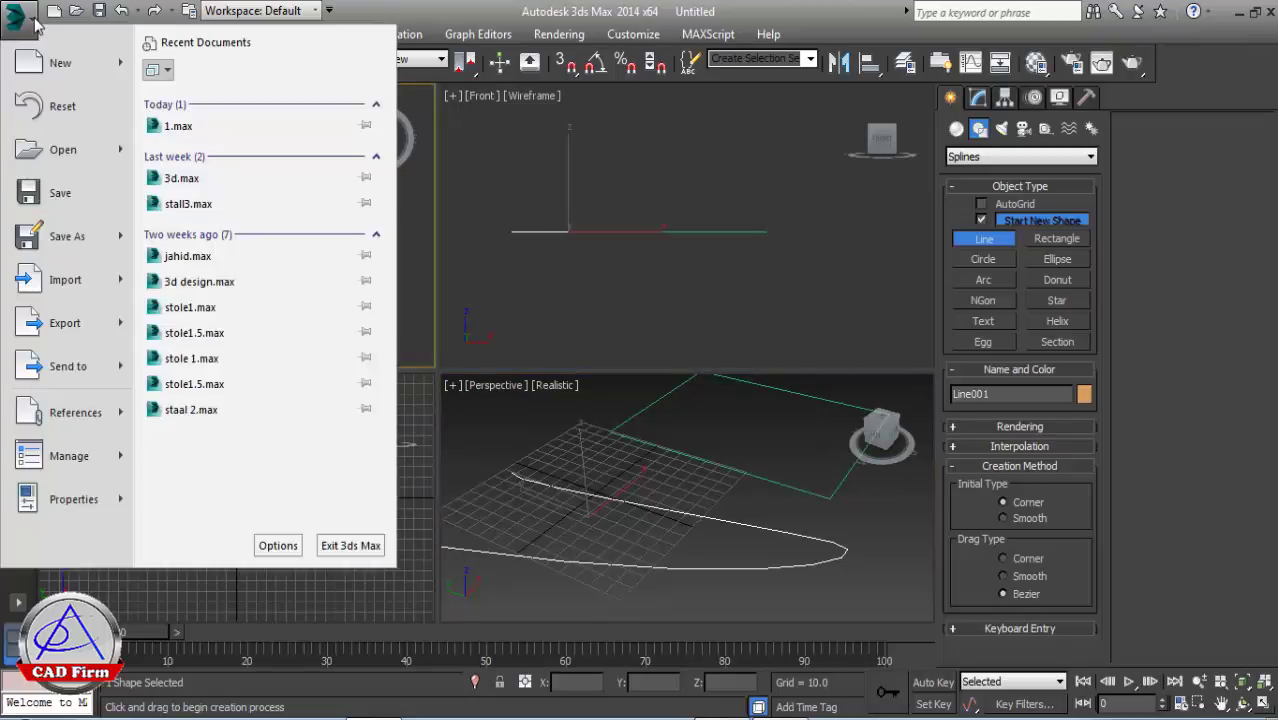
Reset the scene without saving, clearing the rectangle and curve from all viewports
left_click(60, 108)
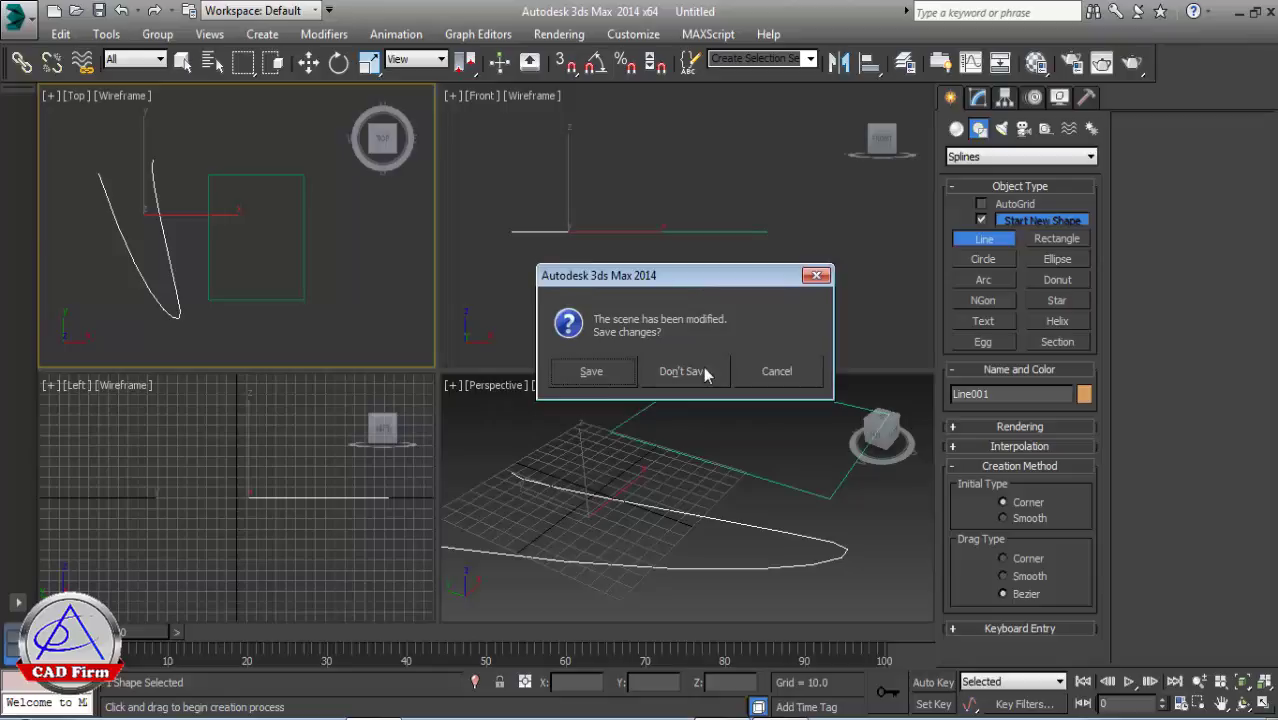
left_click(684, 371)
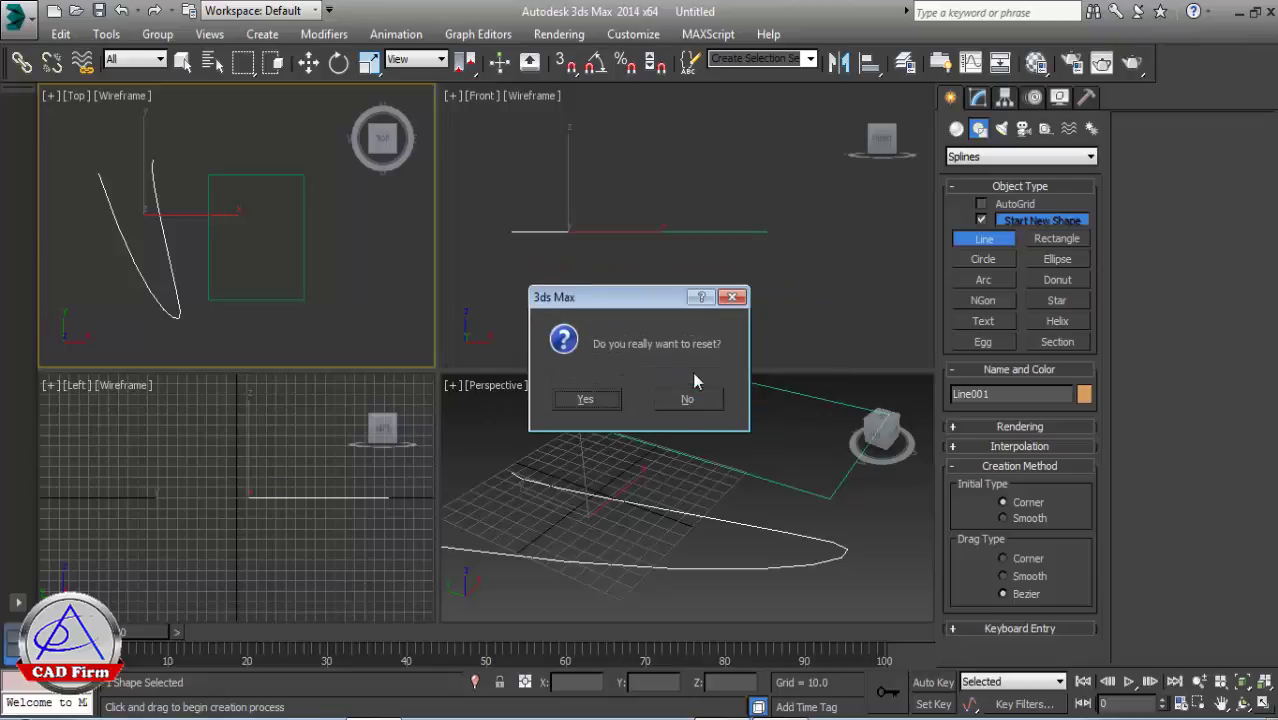
left_click(590, 399)
left_click(590, 399)
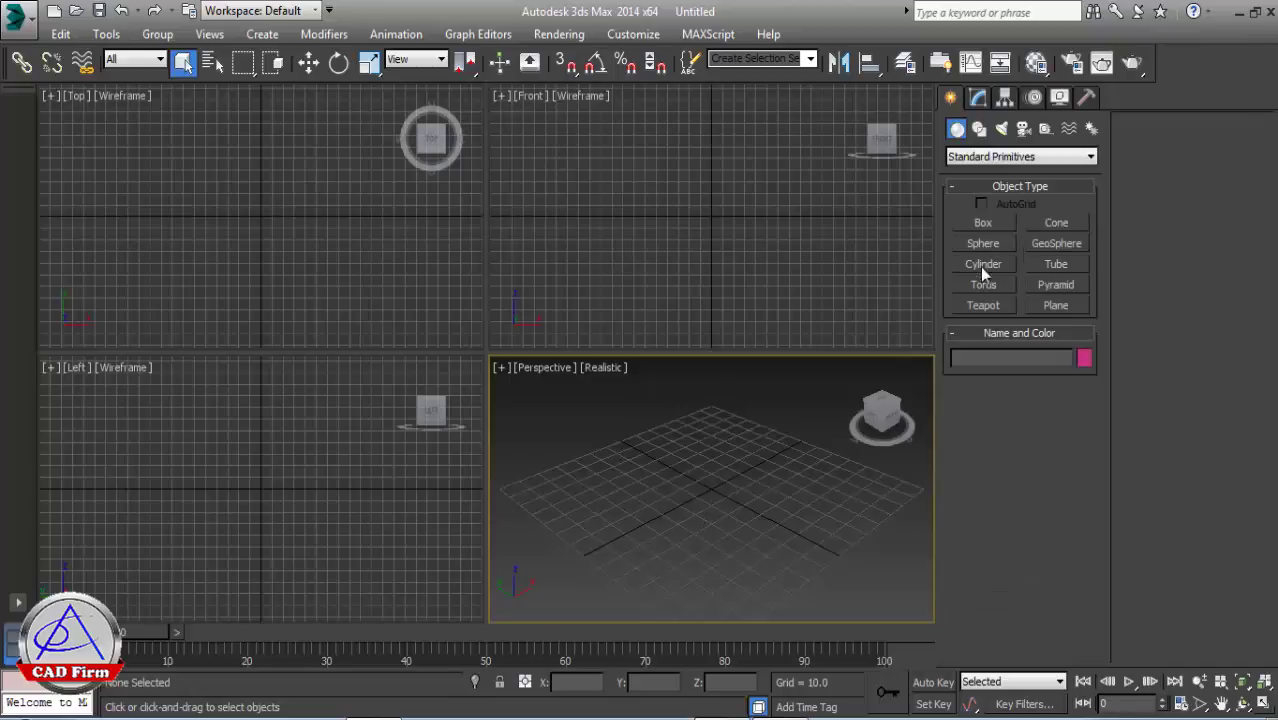
Draw a box, Box001, in the Perspective viewport
middle_click_drag(712, 513, 763, 530)
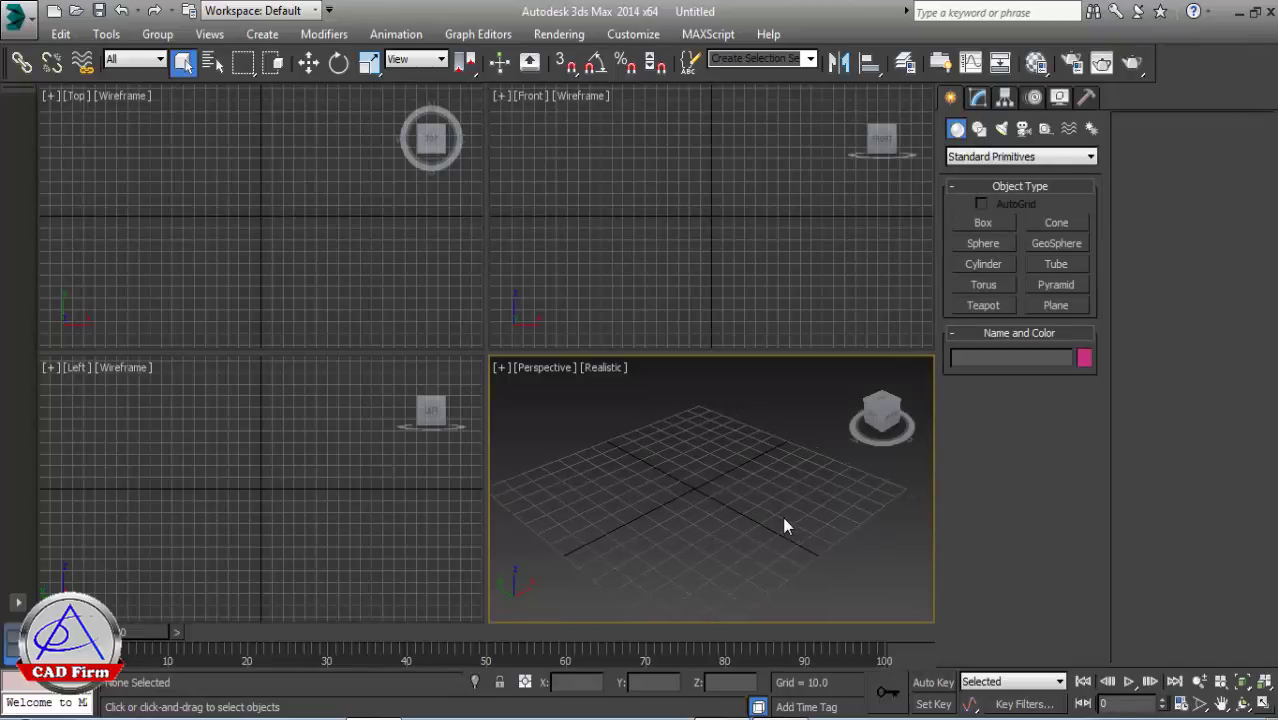
left_click(600, 280)
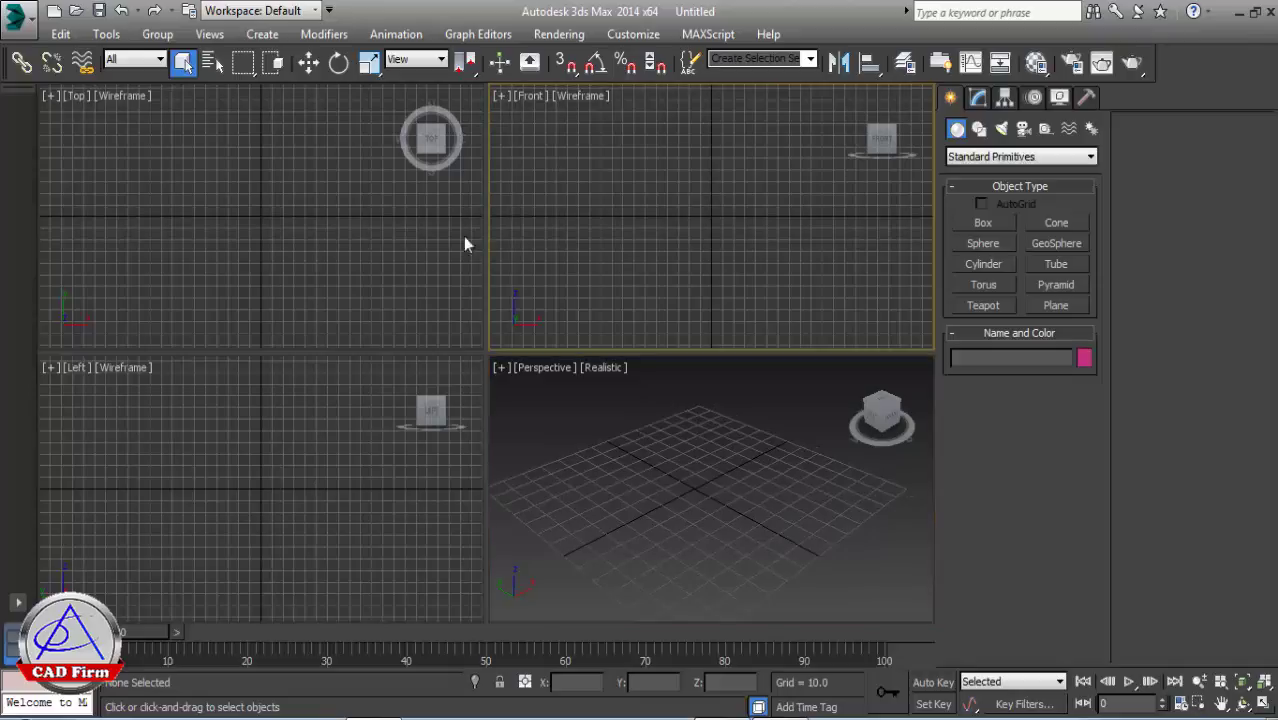
left_click(400, 300)
left_click(325, 385)
left_click(716, 530)
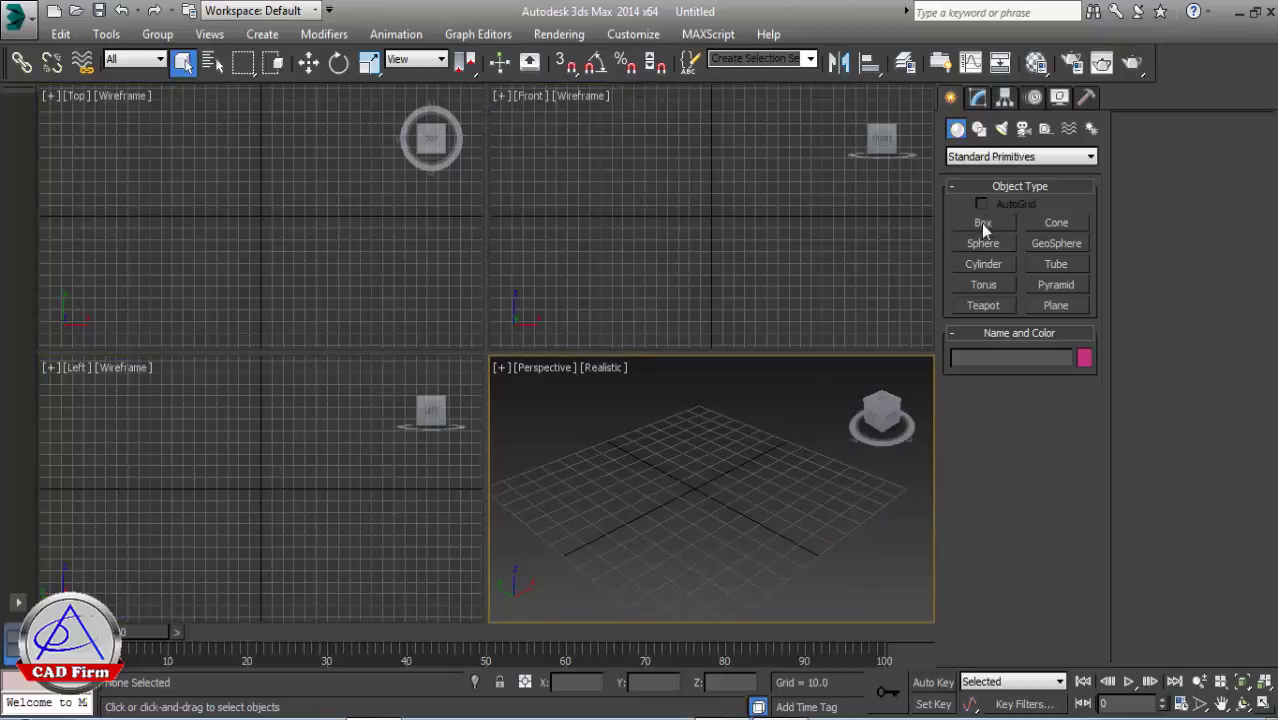
left_click(983, 224)
left_click_drag(650, 577, 685, 591)
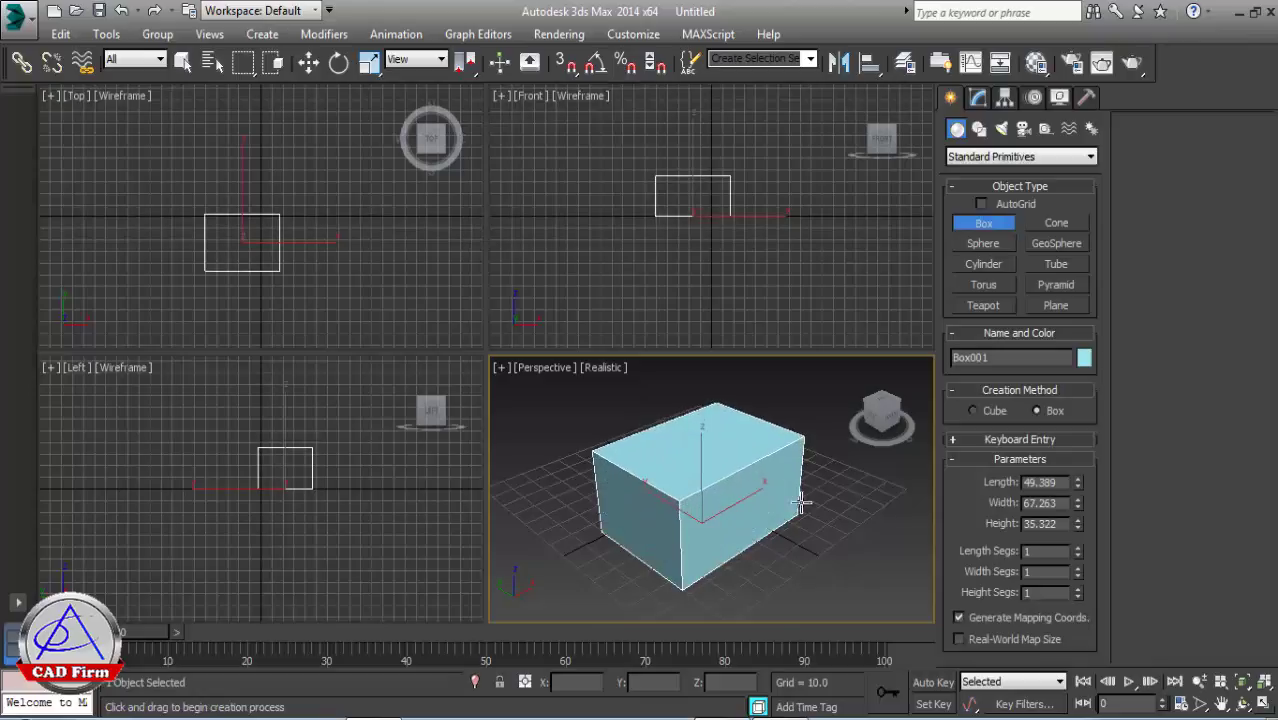
mouse_move(882, 405)
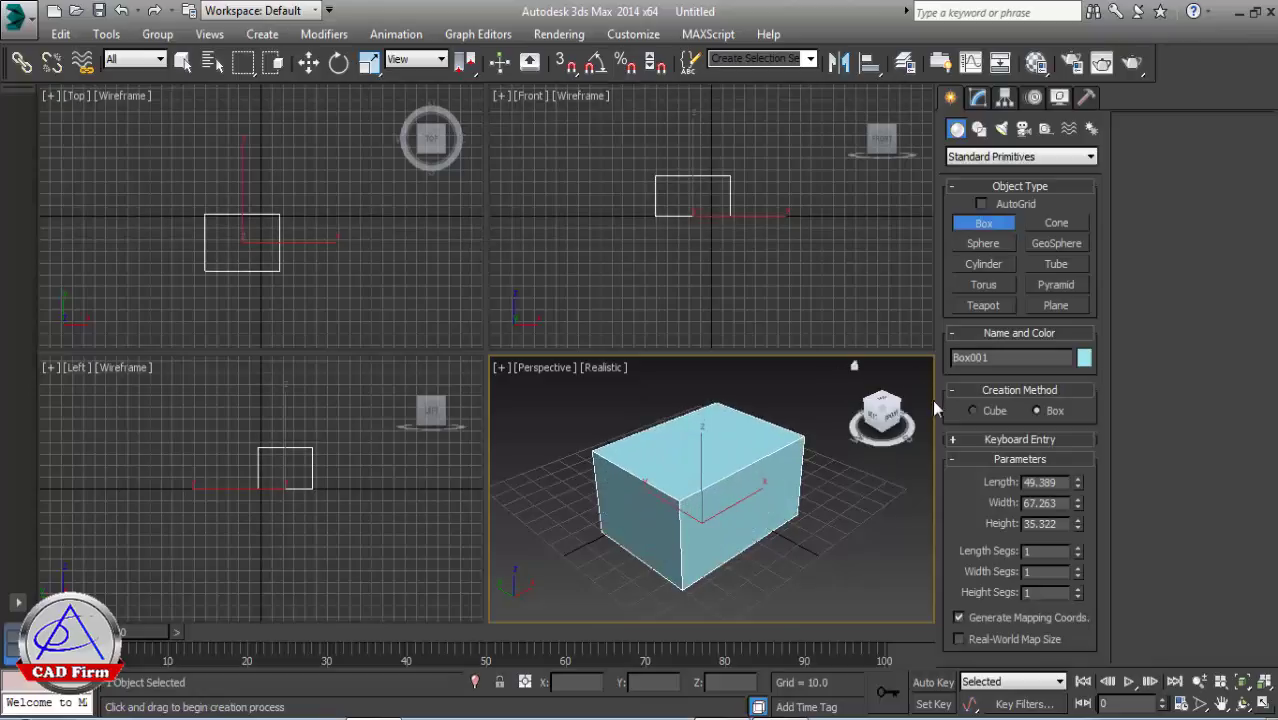
Reset the scene again without saving, discarding the box and leaving four empty viewports
left_click(30, 17)
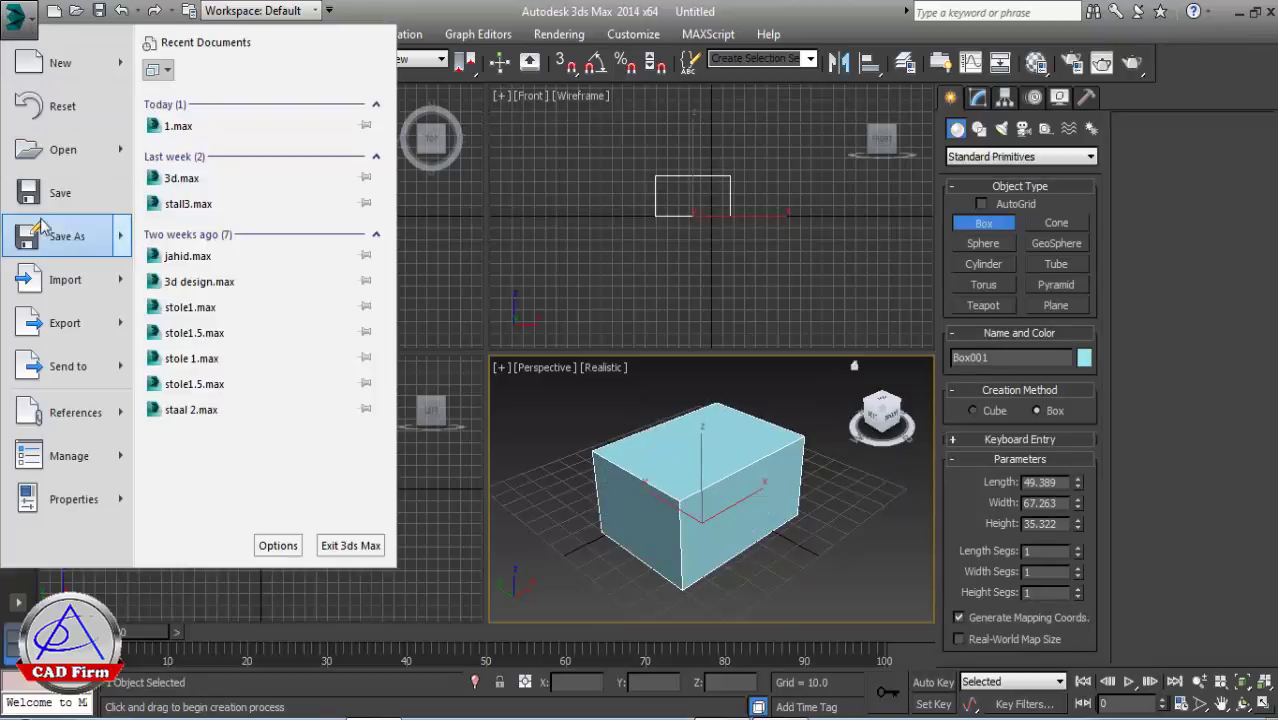
left_click(55, 106)
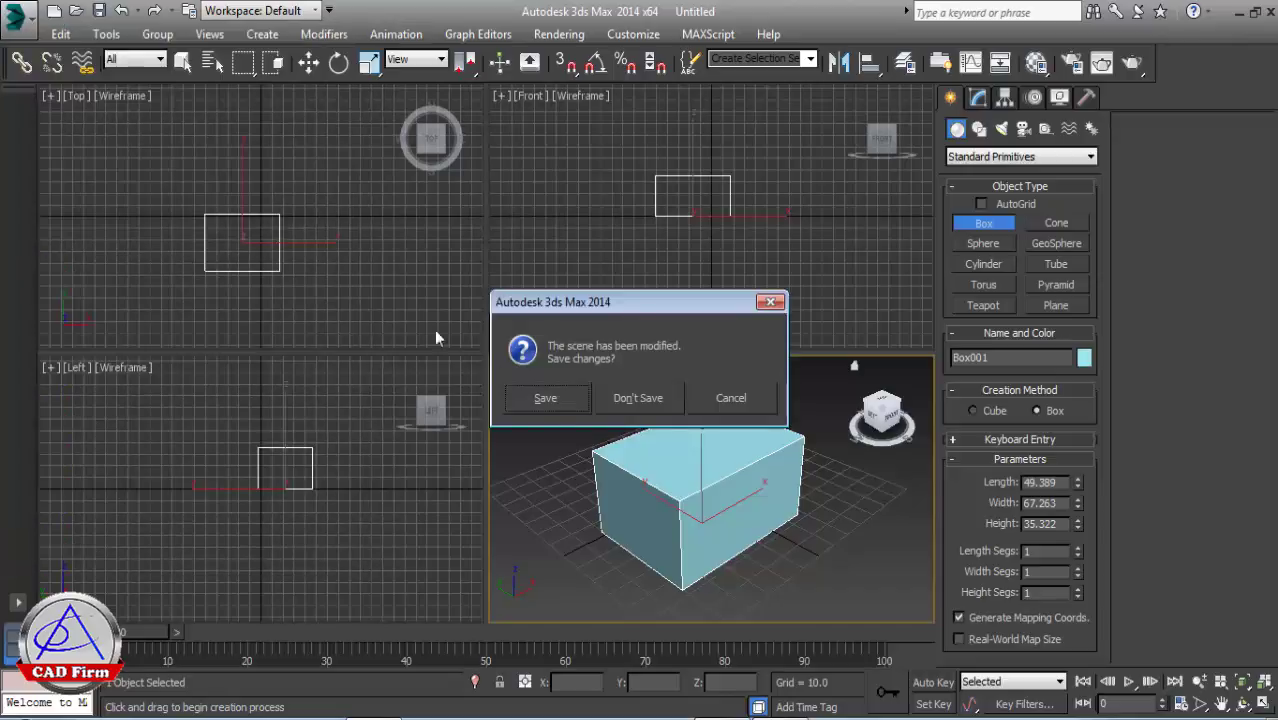
left_click(628, 399)
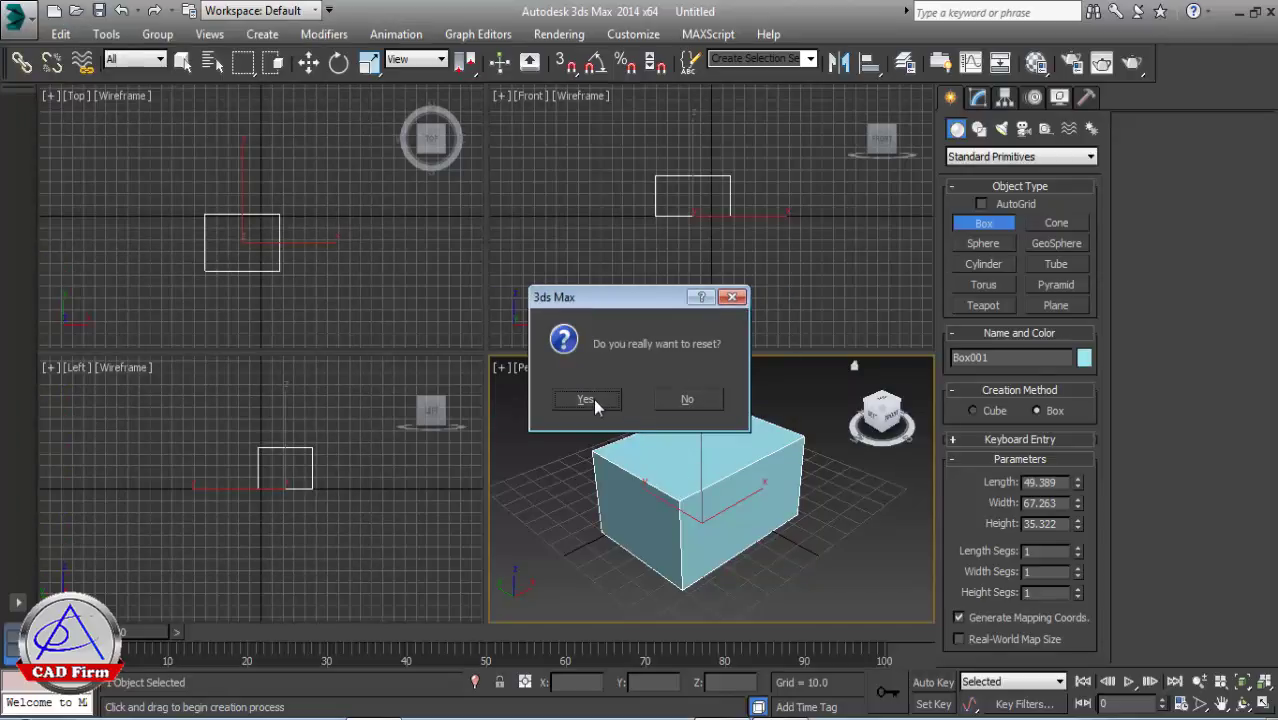
left_click(585, 399)
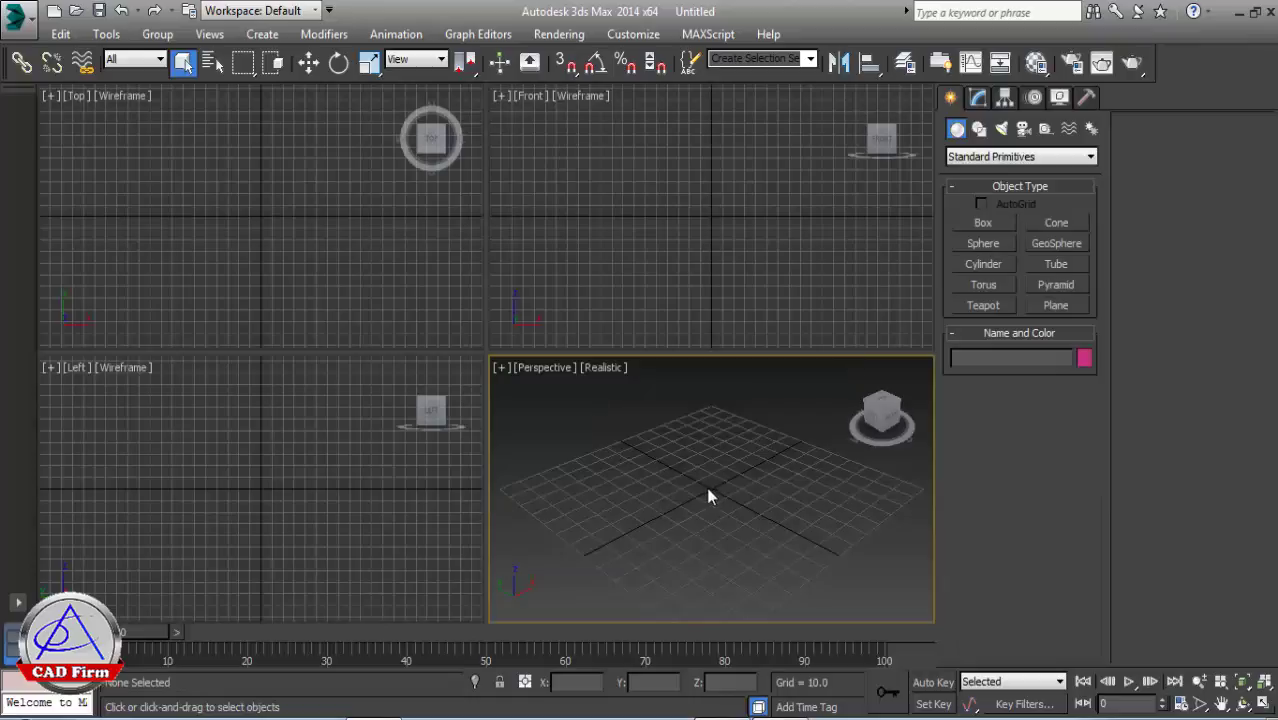
scroll(740, 492, "up", 2)
scroll(656, 540, "up", 2)
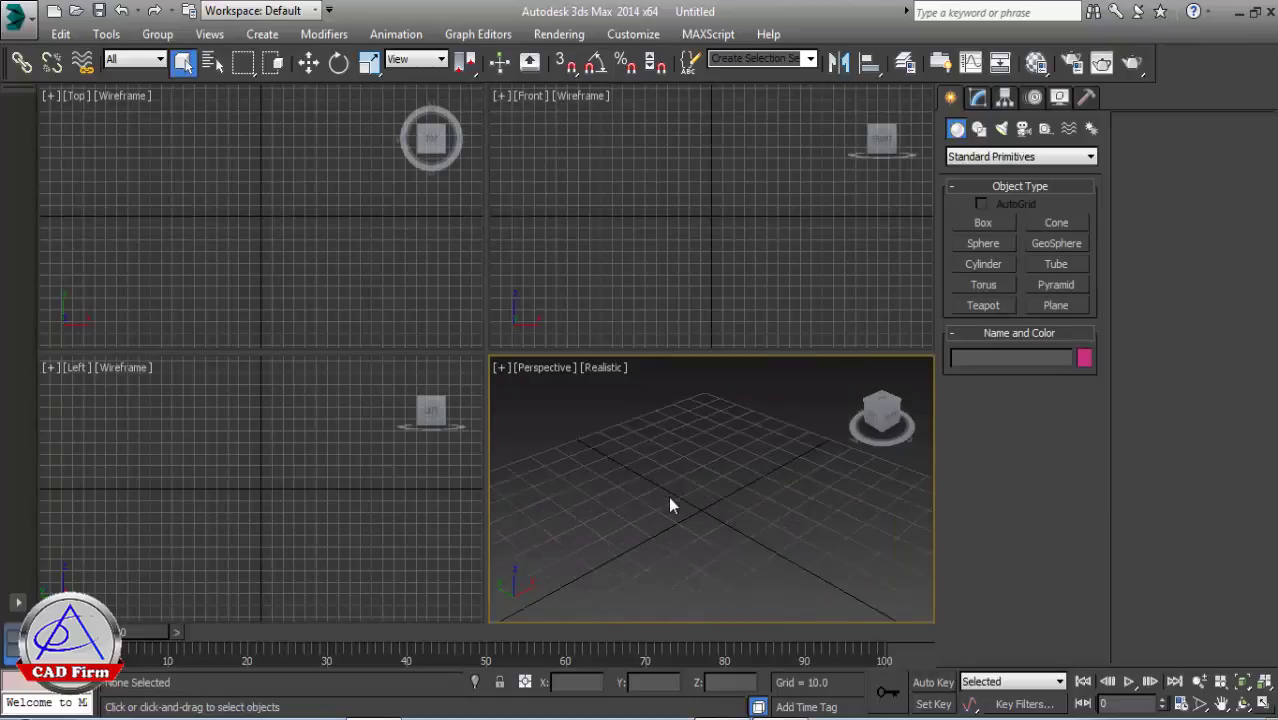